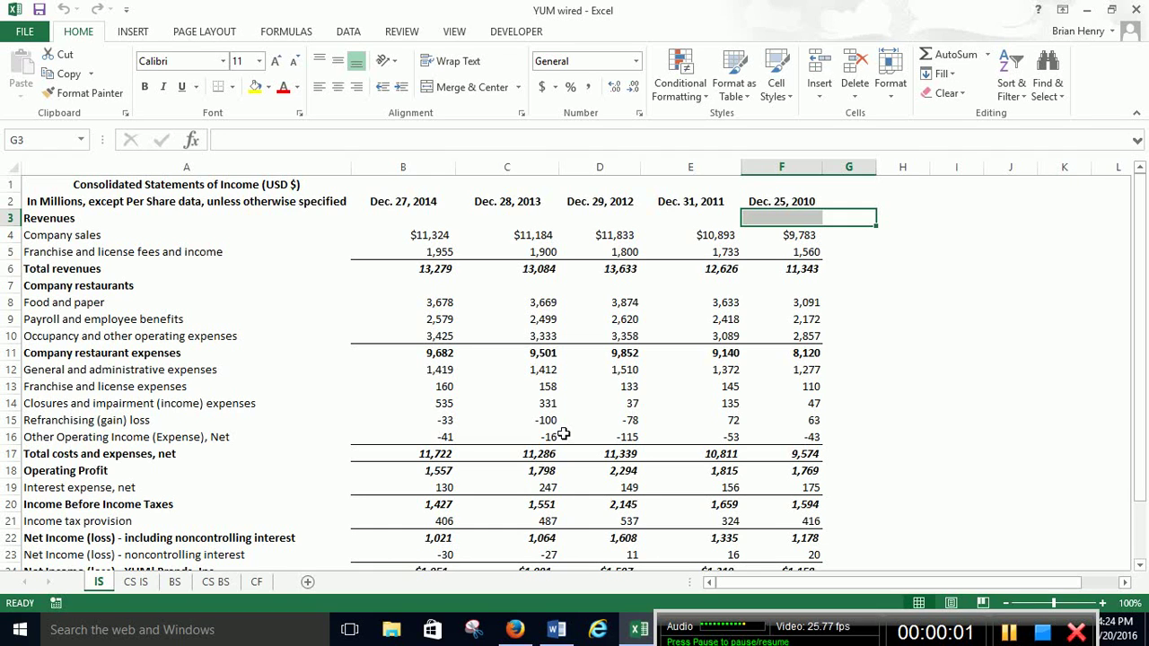
Duplicate the IS worksheet within the same workbook and name the copy ProFormaIS
{"action": "right_click", "coordinate": [106, 586]}
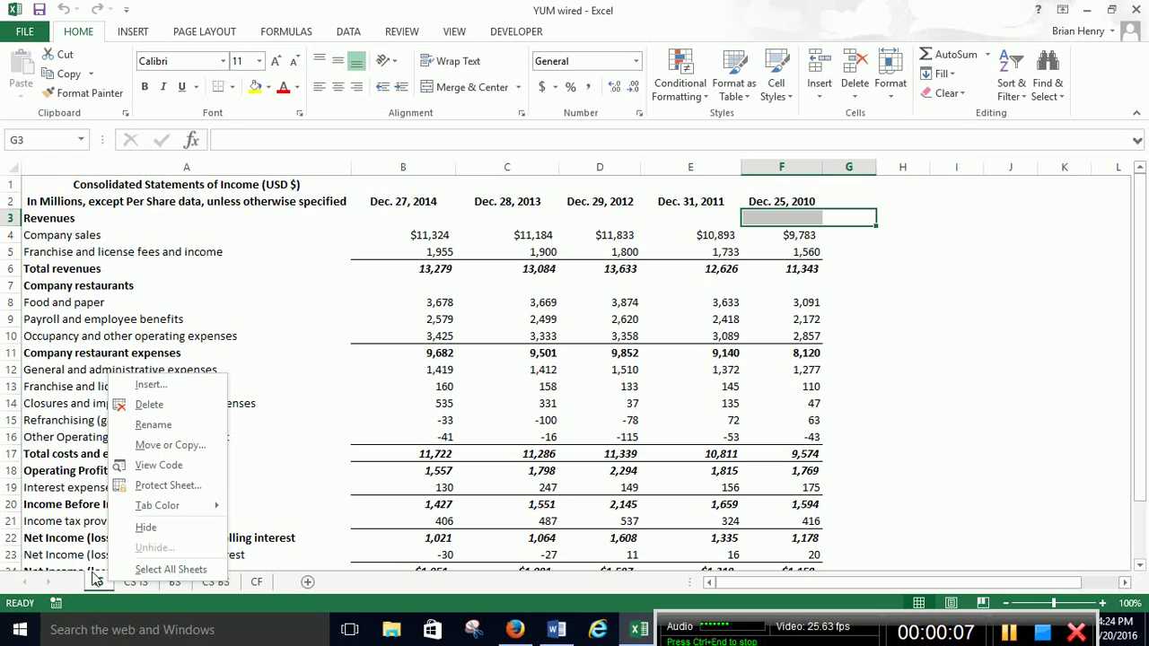
{"action": "left_click", "coordinate": [170, 444]}
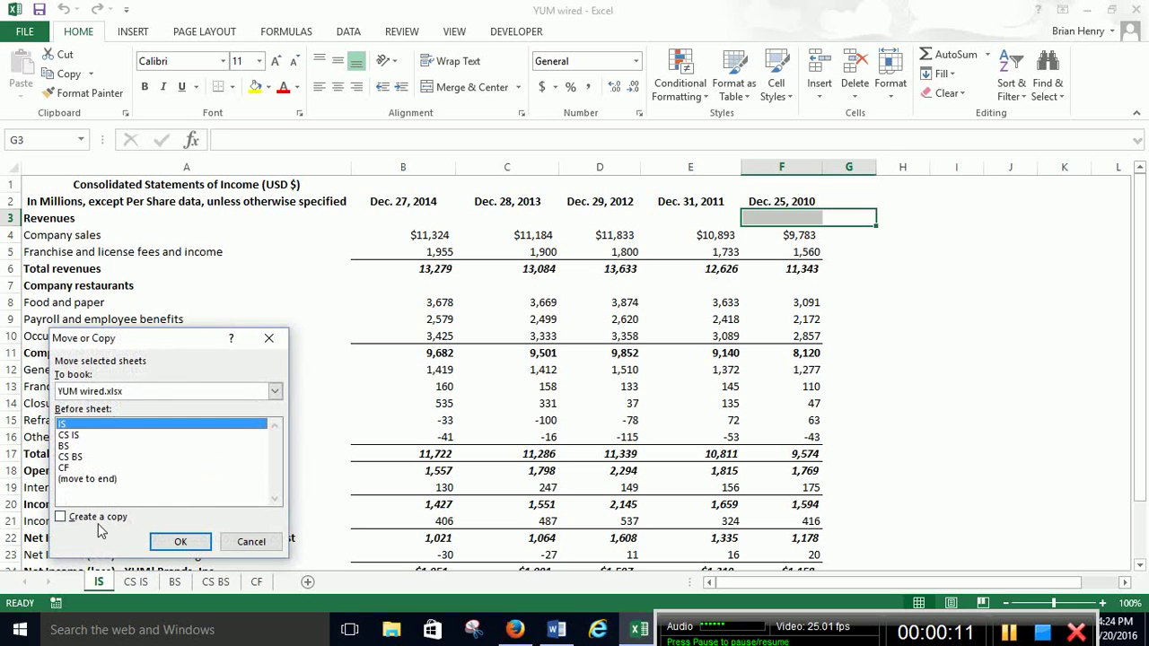
{"action": "left_click", "coordinate": [92, 518]}
{"action": "left_click", "coordinate": [180, 542]}
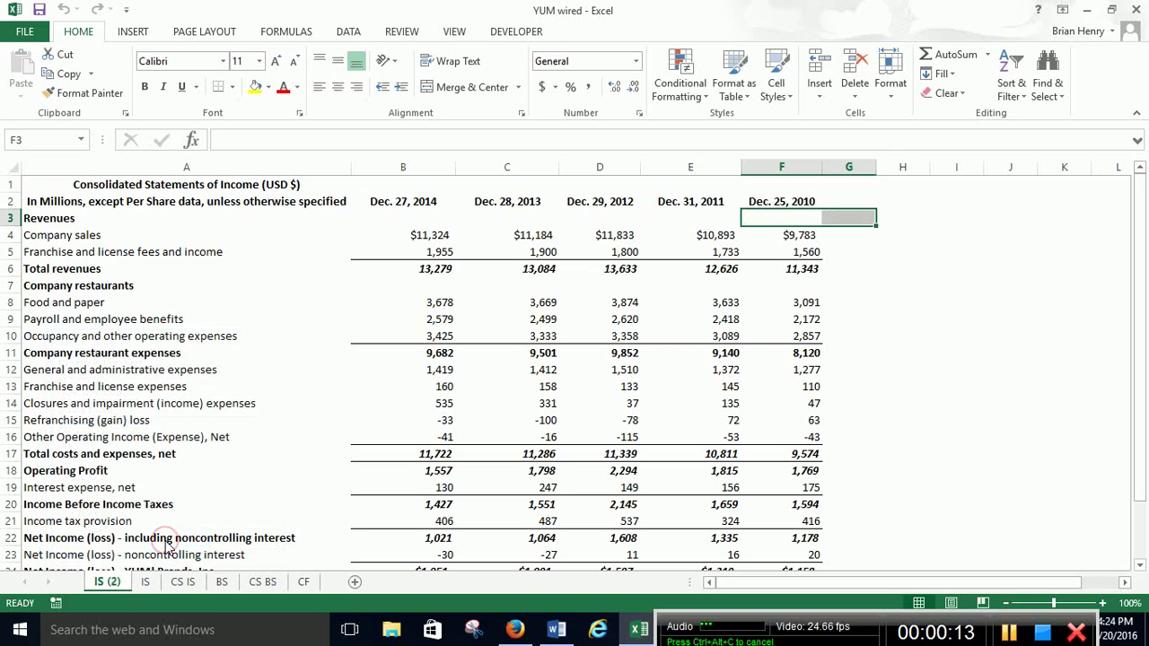
{"action": "double_click", "coordinate": [106, 582]}
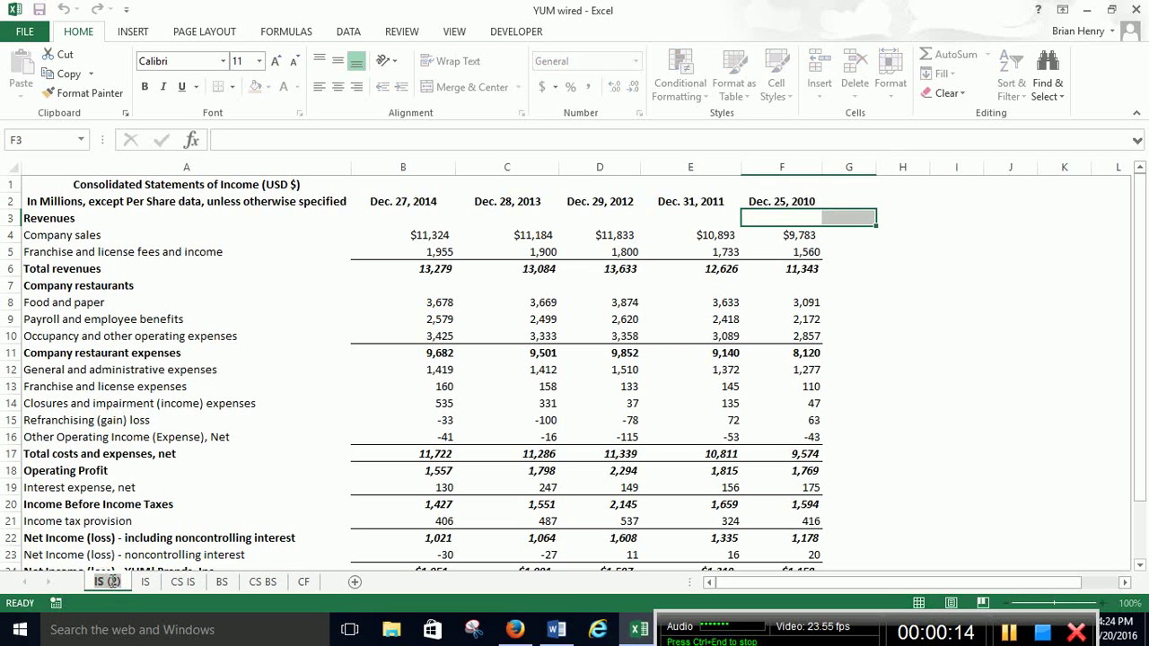
{"action": "type", "text": "ProFormaIS"}
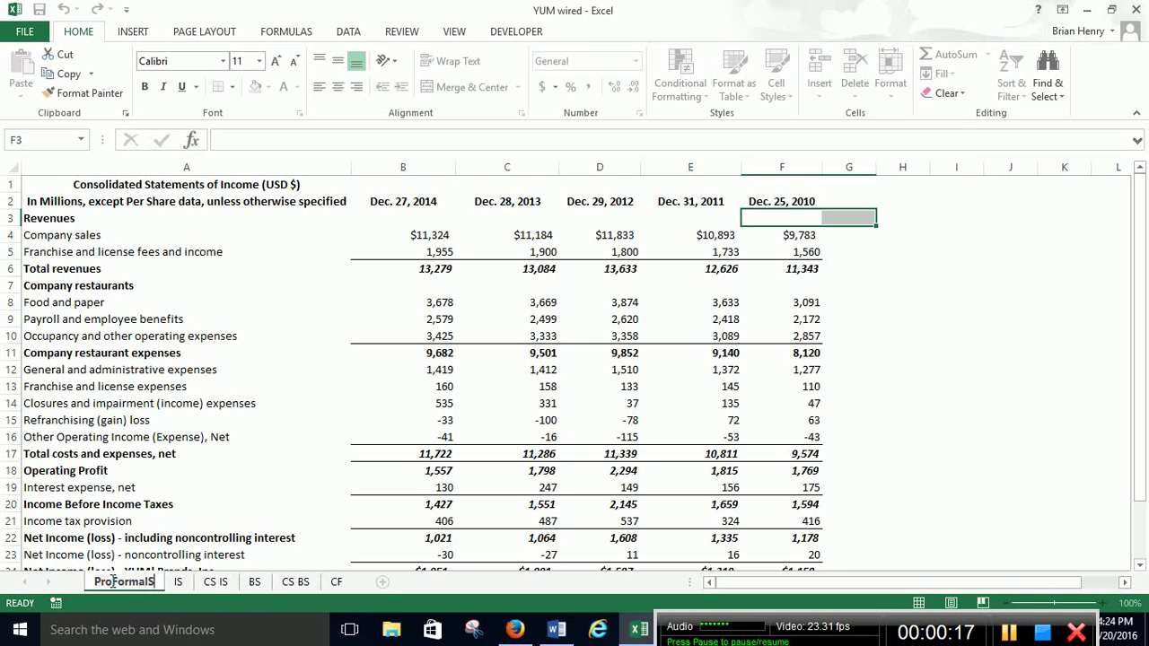
{"action": "key", "text": "Return"}
{"action": "key", "text": "Return"}
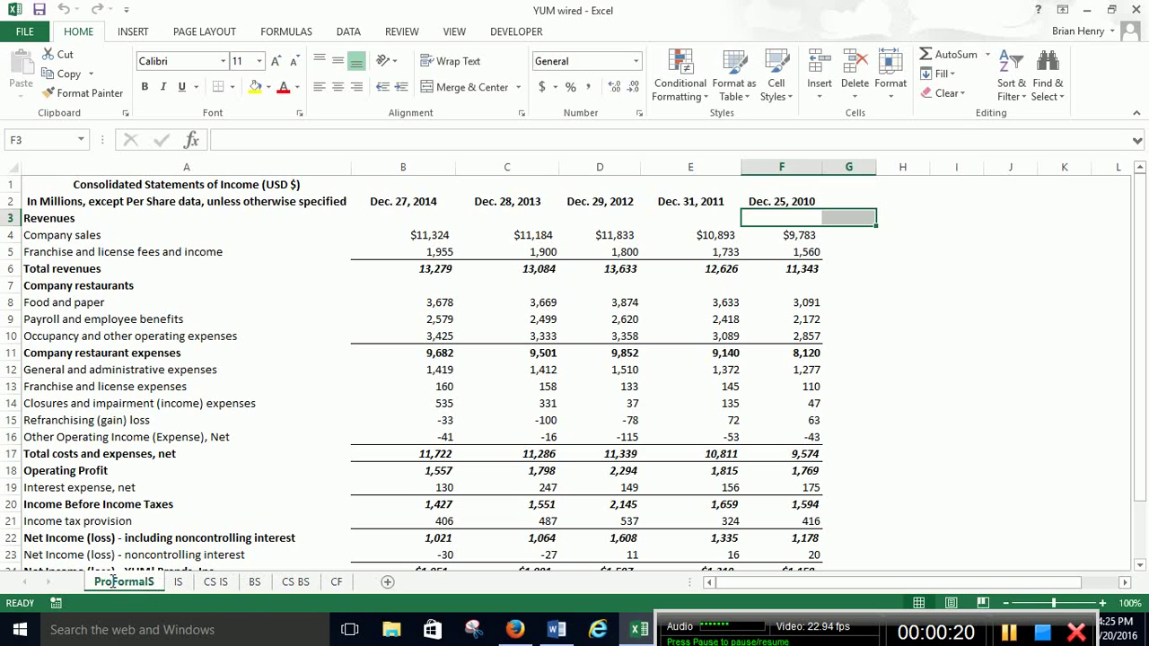
Insert a blank column before the Dec. 27, 2014 figures on the ProFormaIS sheet
{"action": "left_click", "coordinate": [403, 164]}
{"action": "right_click", "coordinate": [406, 166]}
{"action": "left_click", "coordinate": [471, 298]}
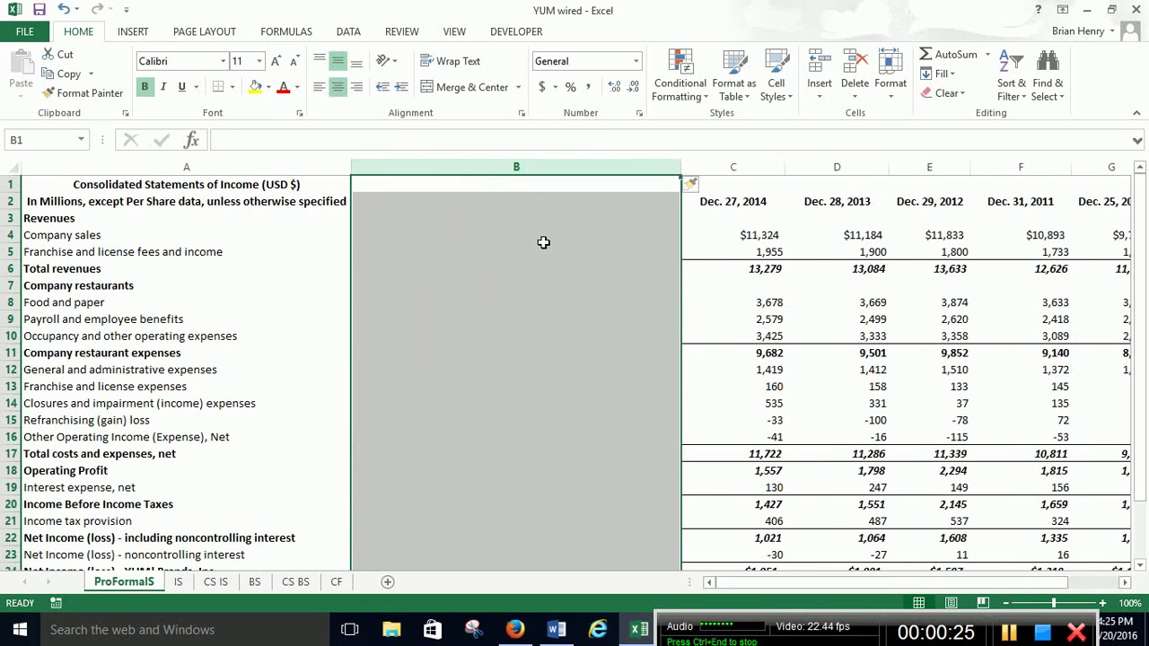
Enter the heading 2015 Pro Forma in B2 and narrow column B to about half its width
{"action": "left_click", "coordinate": [528, 205]}
{"action": "type", "text": "201"}
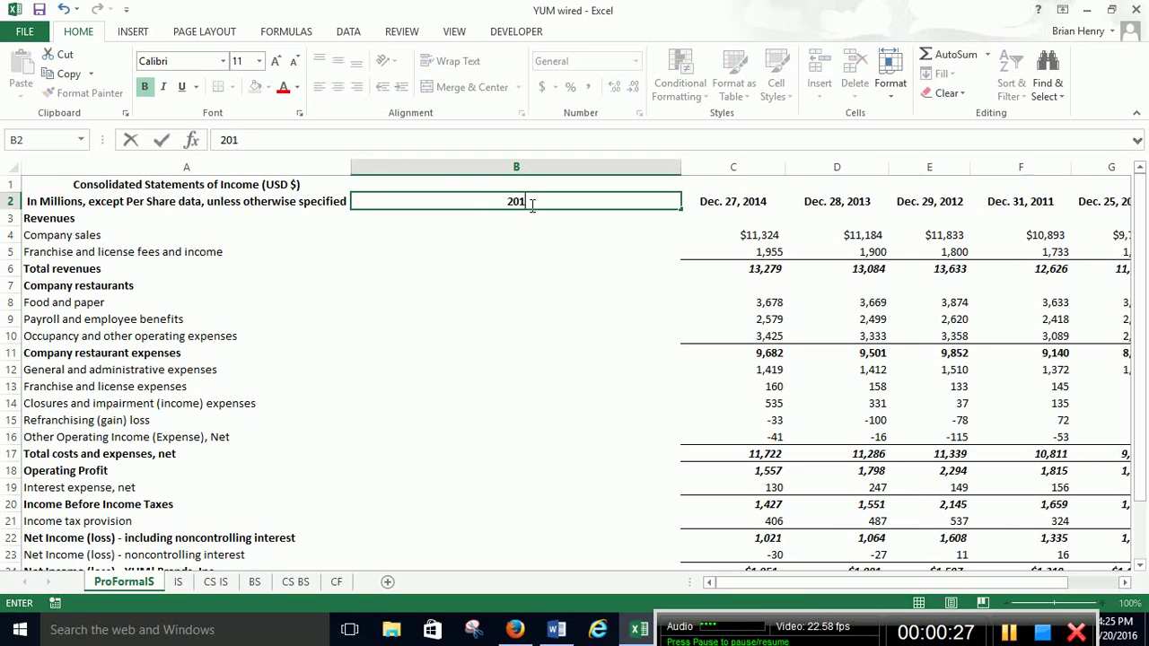
{"action": "type", "text": "5 Pro Fo"}
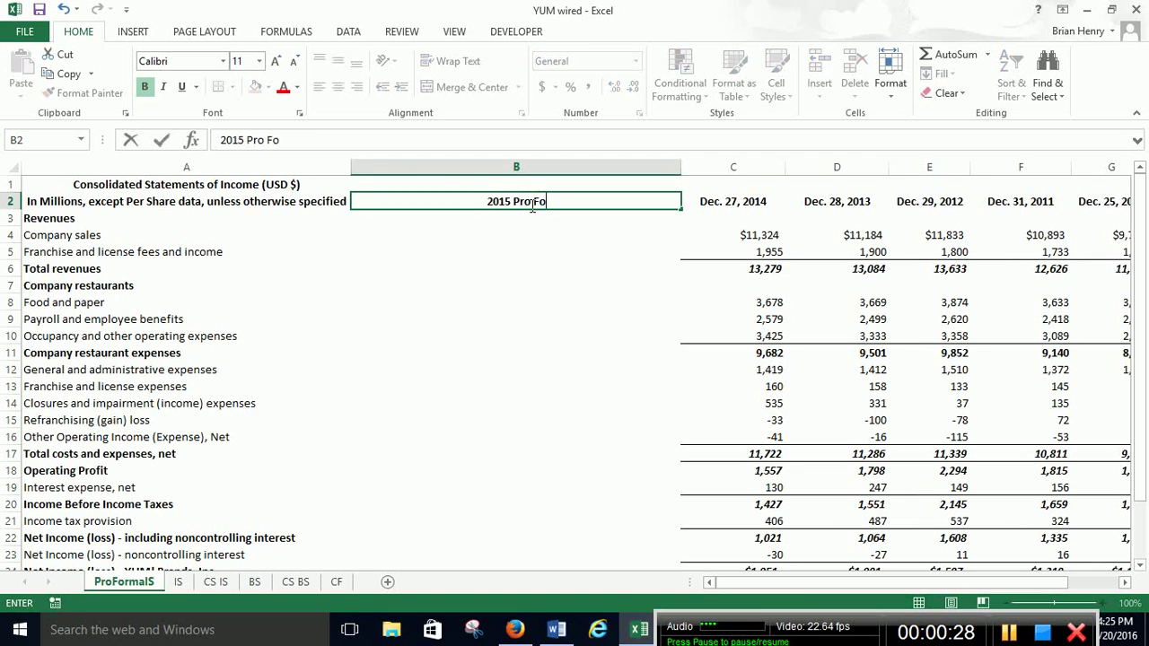
{"action": "type", "text": "rma"}
{"action": "key", "text": "Return"}
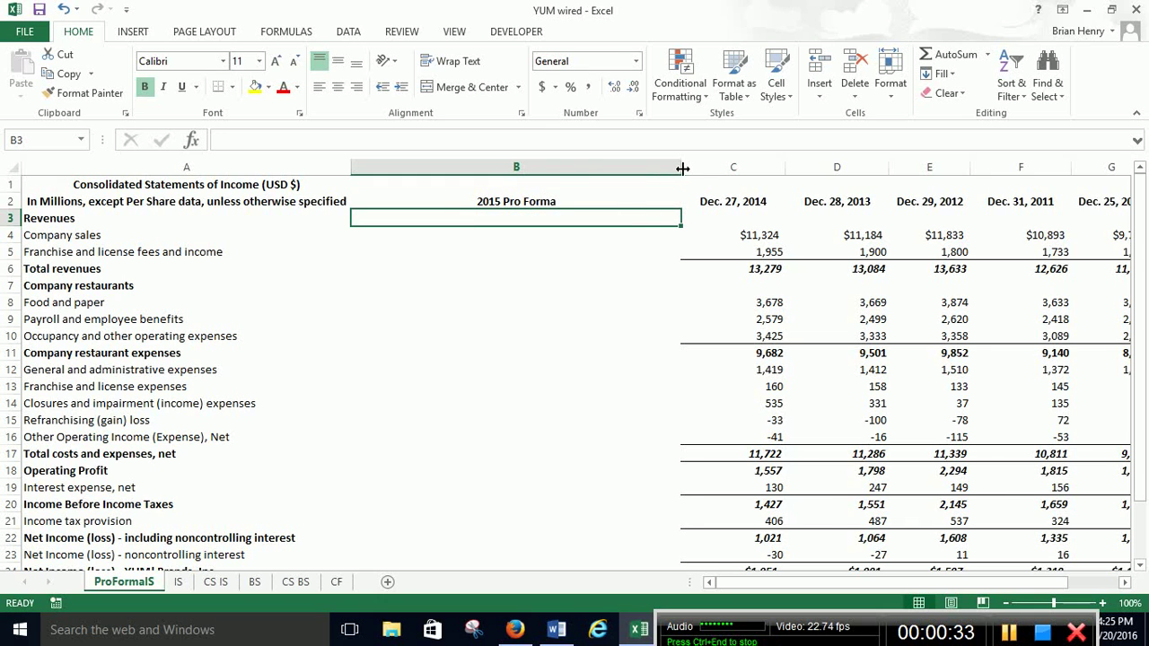
{"action": "left_click_drag", "start_coordinate": [680, 167], "coordinate": [517, 169]}
{"action": "left_click", "coordinate": [466, 270]}
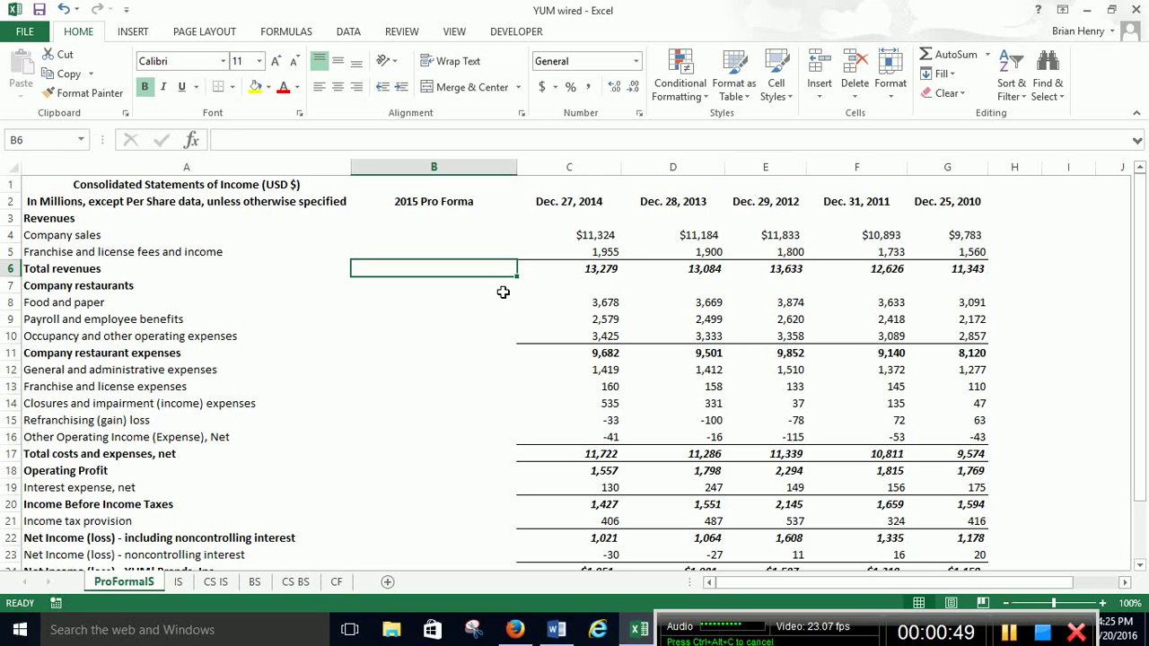
{"action": "type", "text": "=trend"}
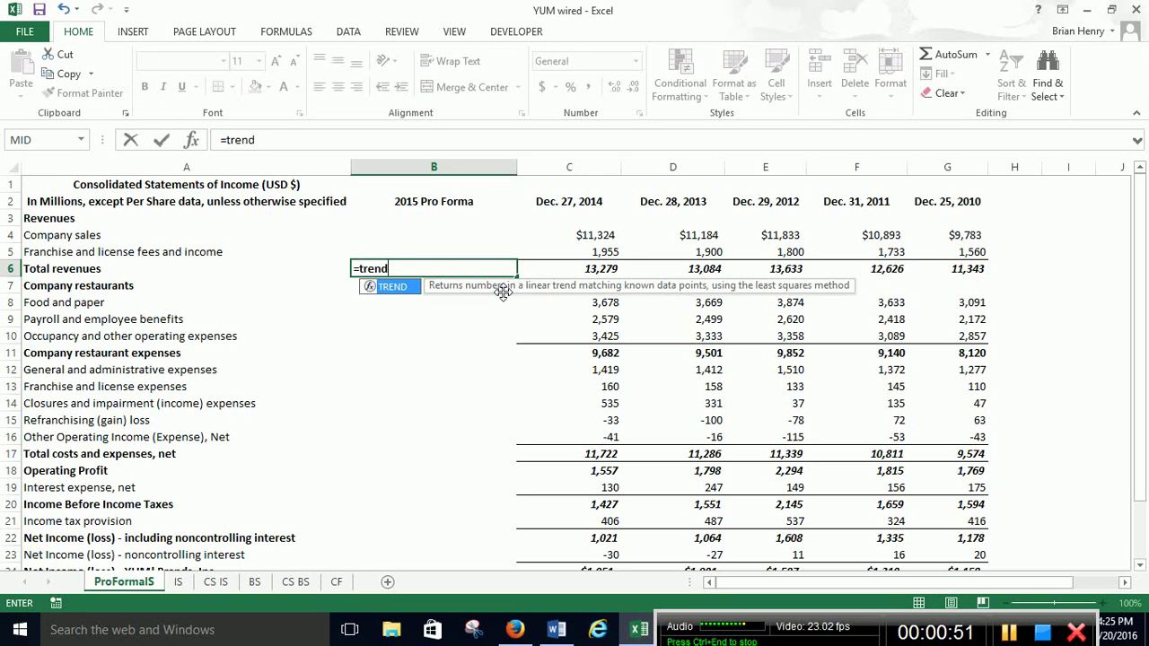
{"action": "type", "text": "("}
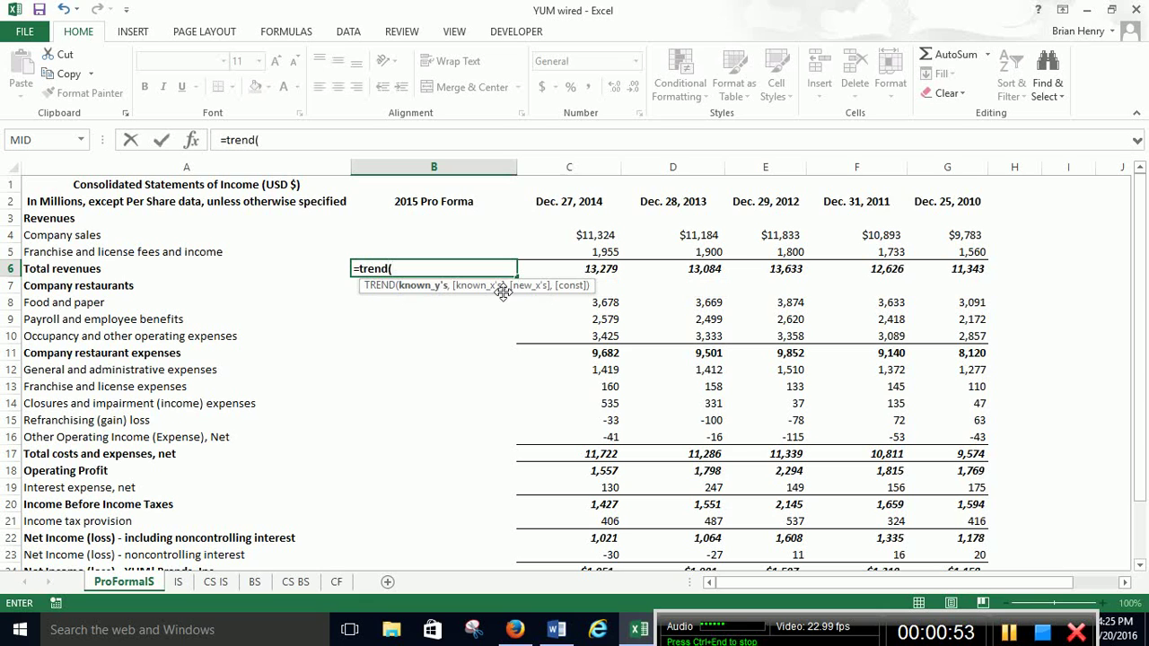
{"action": "left_click_drag", "start_coordinate": [607, 275], "coordinate": [929, 275]}
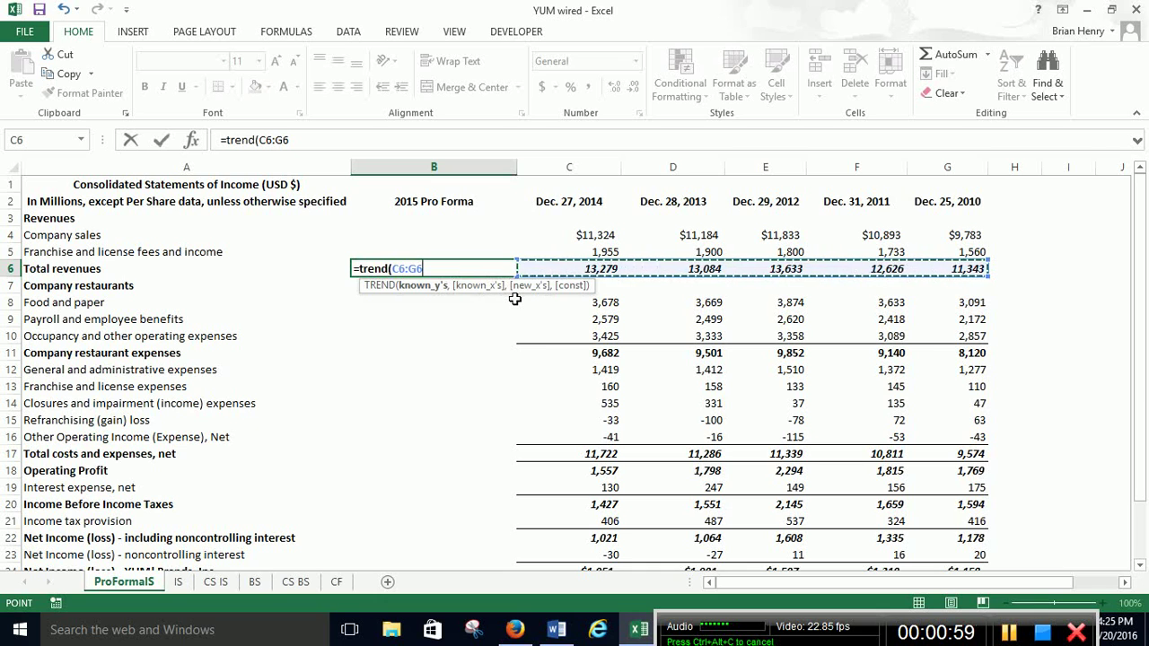
{"action": "key", "text": "Escape"}
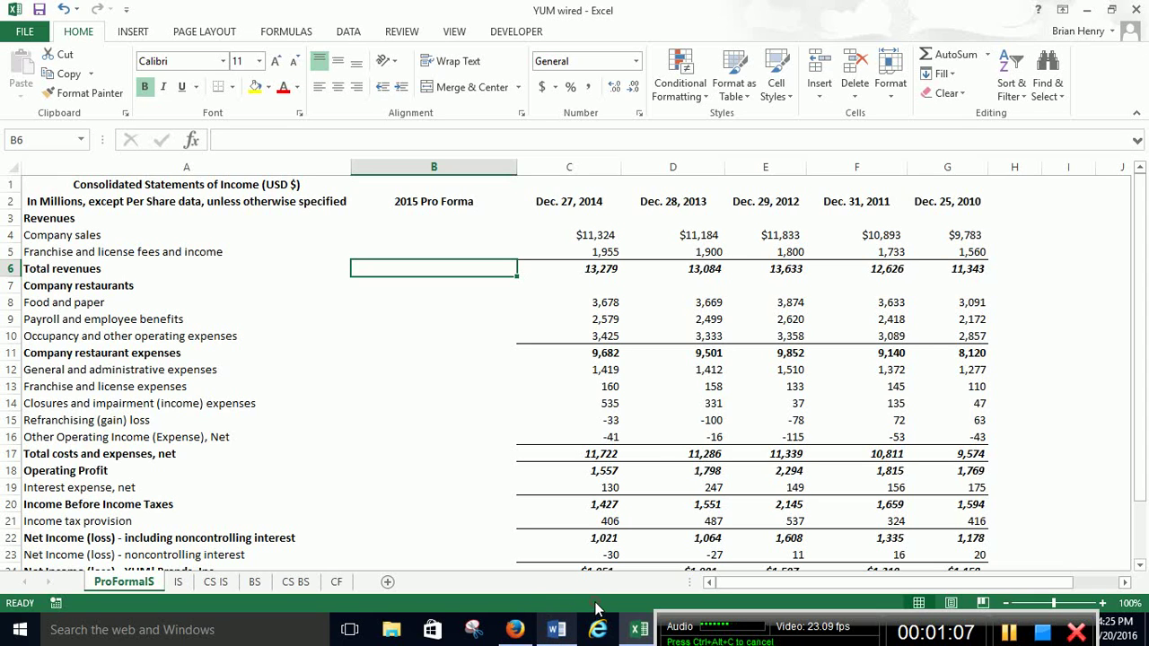
Switch to Firefox, look up yum on Yahoo Finance and examine the current-year revenue estimate in its analyst estimates
{"action": "mouse_move", "coordinate": [522, 631]}
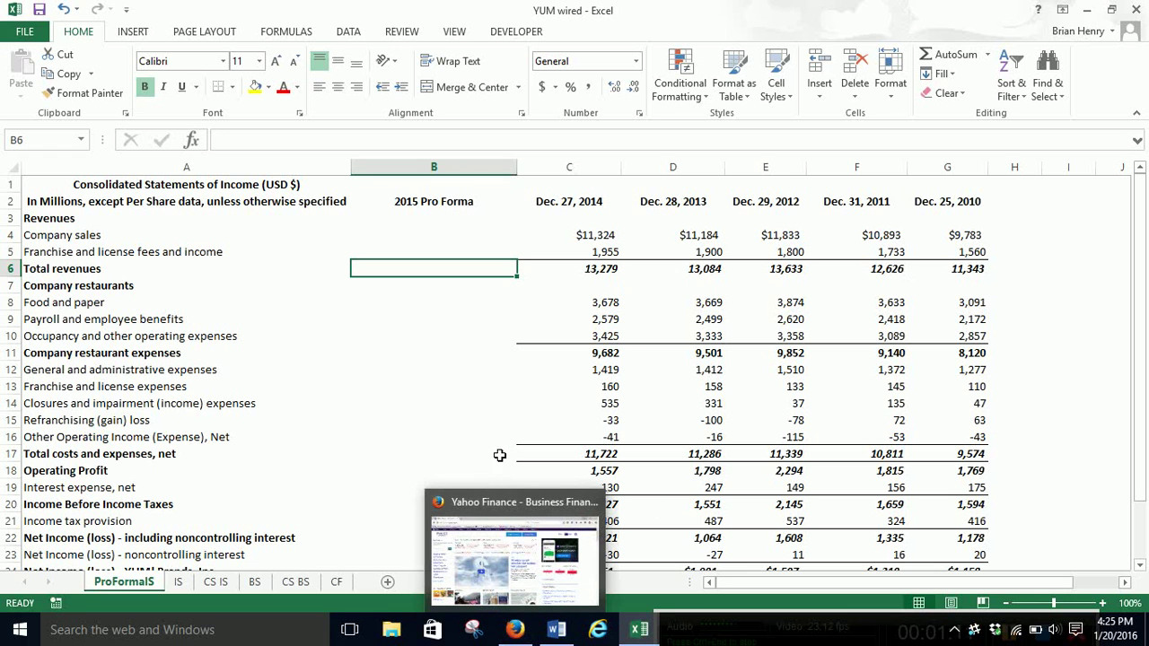
{"action": "left_click", "coordinate": [514, 631]}
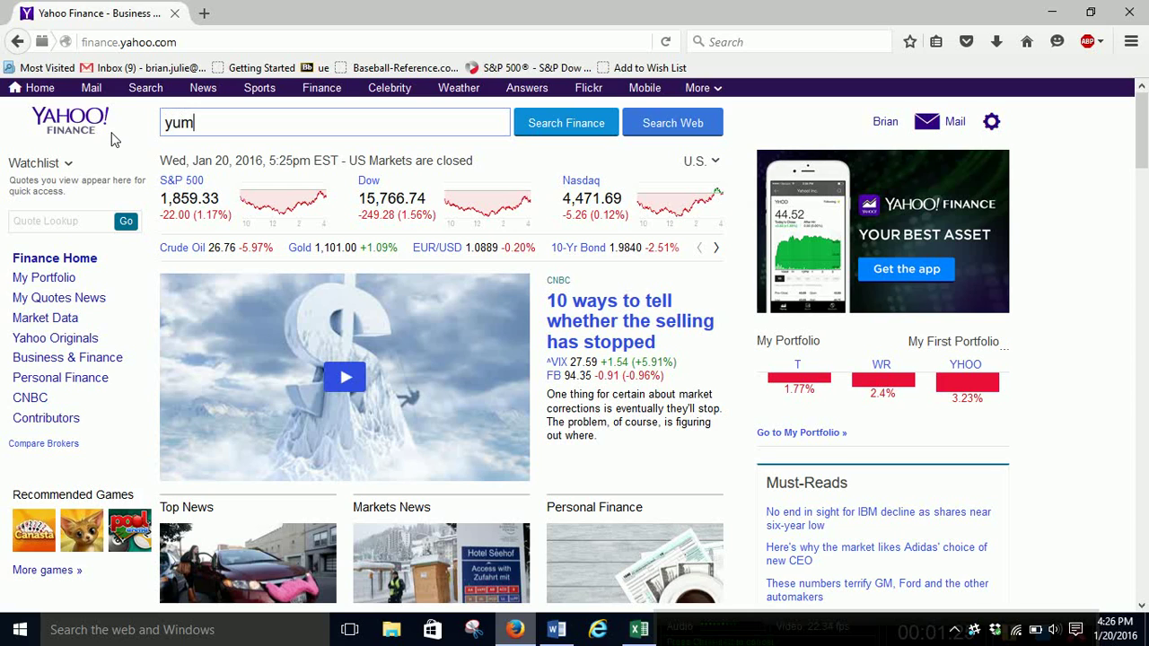
{"action": "key", "text": "Return"}
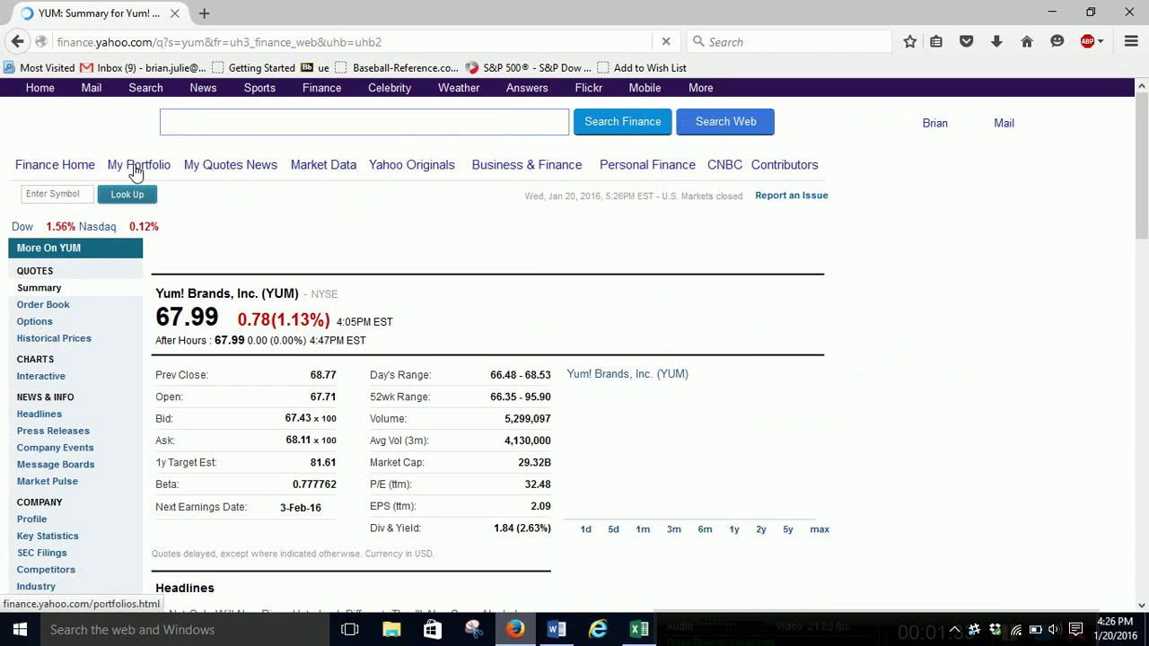
{"action": "scroll", "coordinate": [193, 359], "scroll_direction": "down", "scroll_amount": 3}
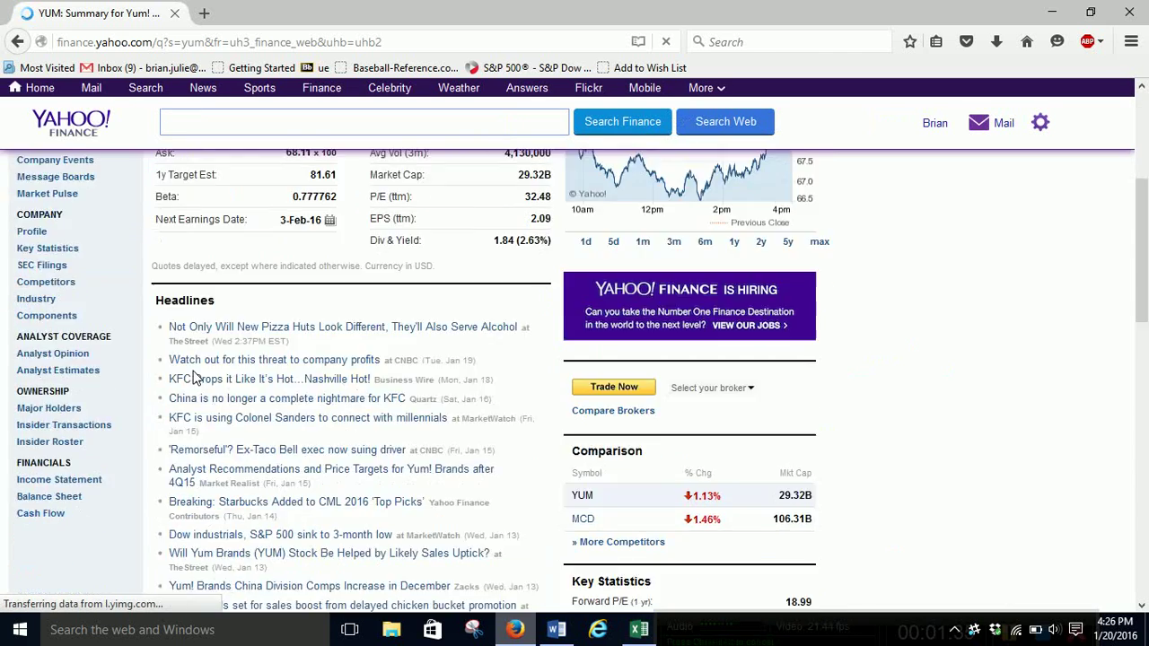
{"action": "left_click", "coordinate": [68, 372]}
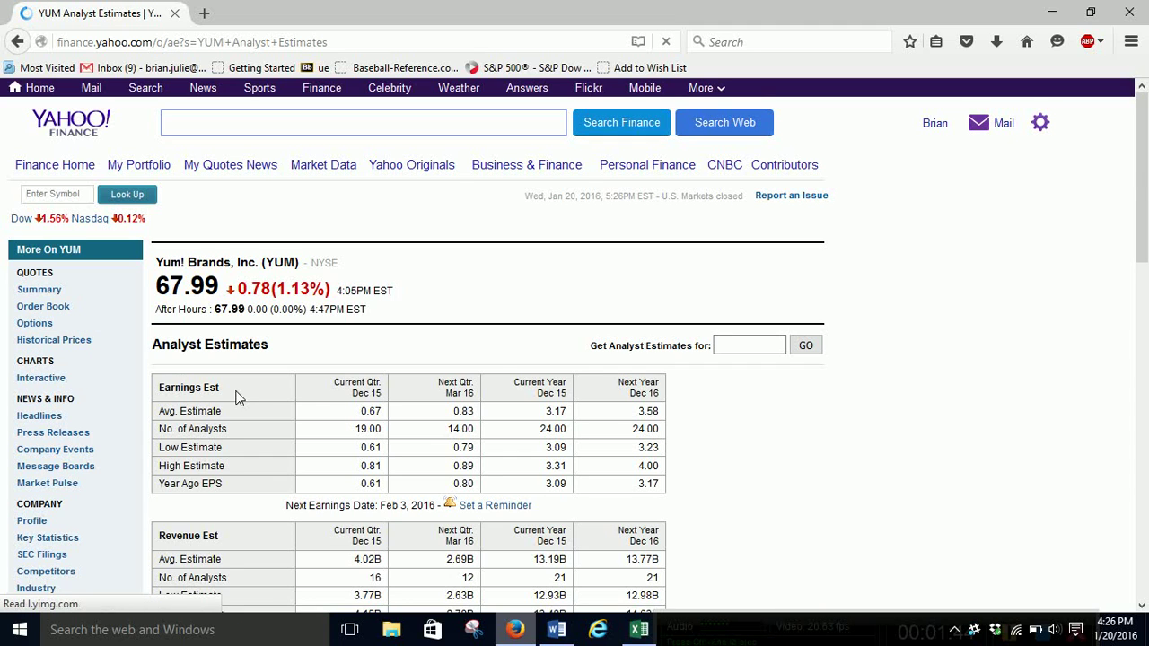
{"action": "scroll", "coordinate": [504, 329], "scroll_direction": "down", "scroll_amount": 1}
{"action": "scroll", "coordinate": [504, 332], "scroll_direction": "down", "scroll_amount": 3}
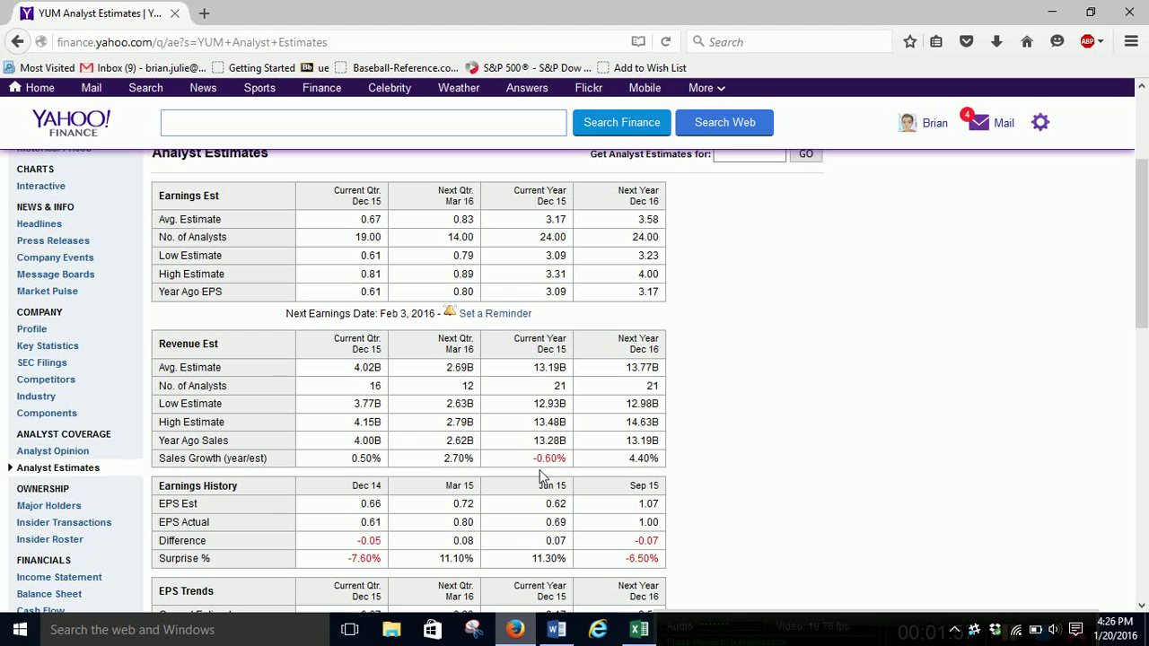
Switch back to Excel and enter 13190 in B6 as the 2015 Pro Forma total revenues
{"action": "left_click", "coordinate": [639, 630]}
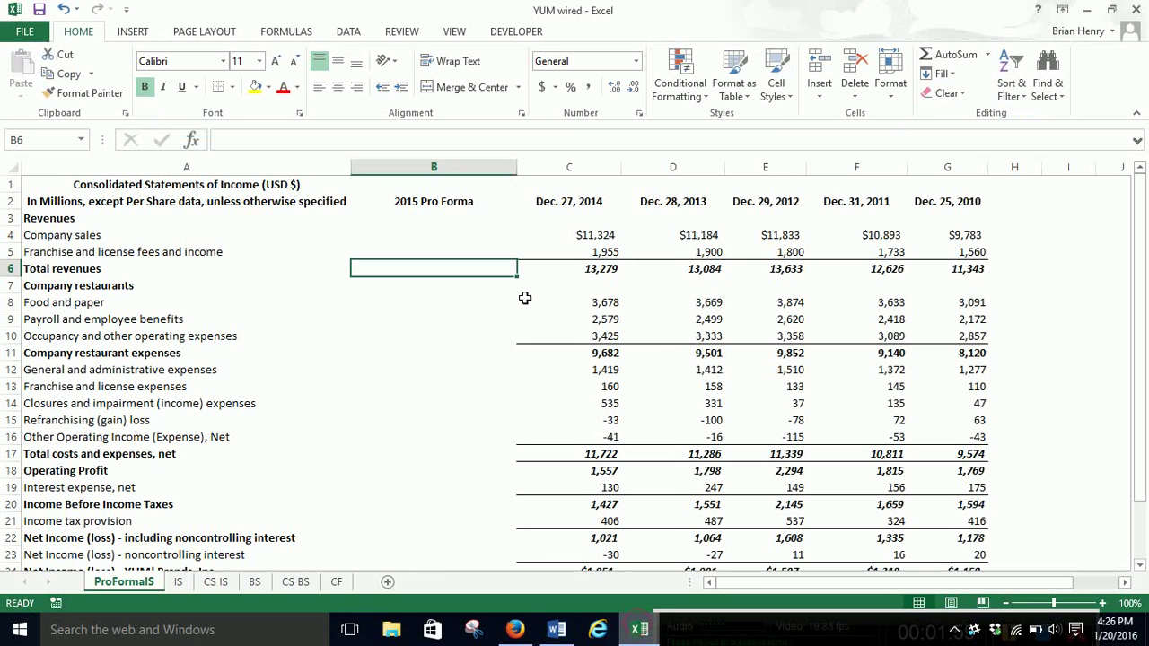
{"action": "type", "text": "13190"}
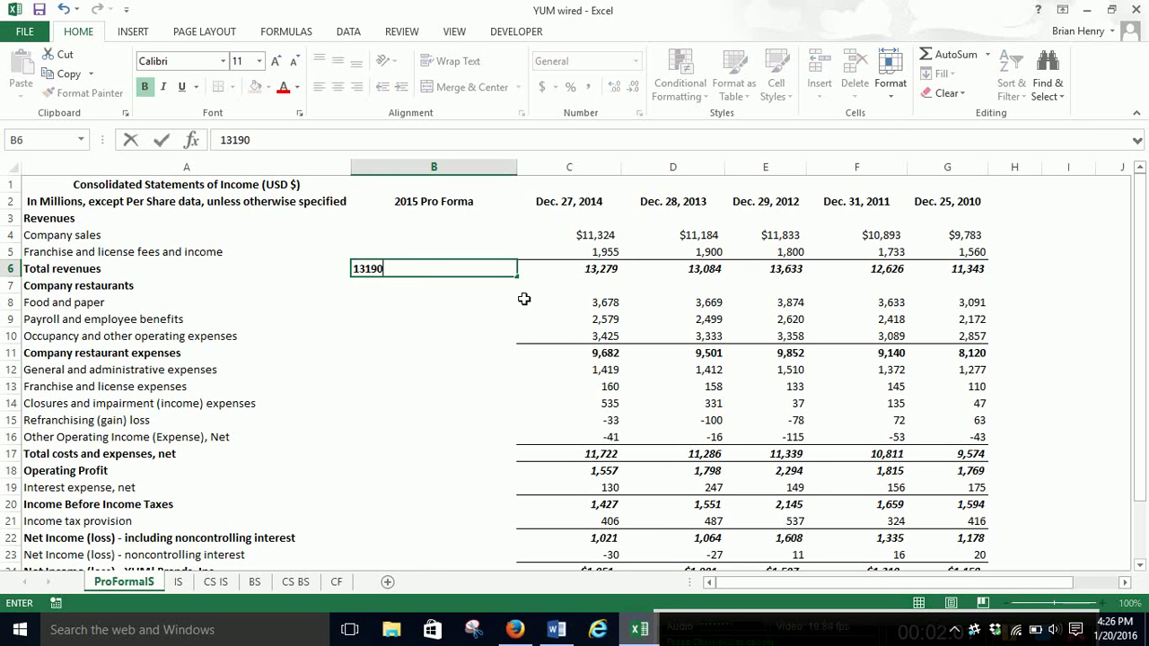
{"action": "key", "text": "Return"}
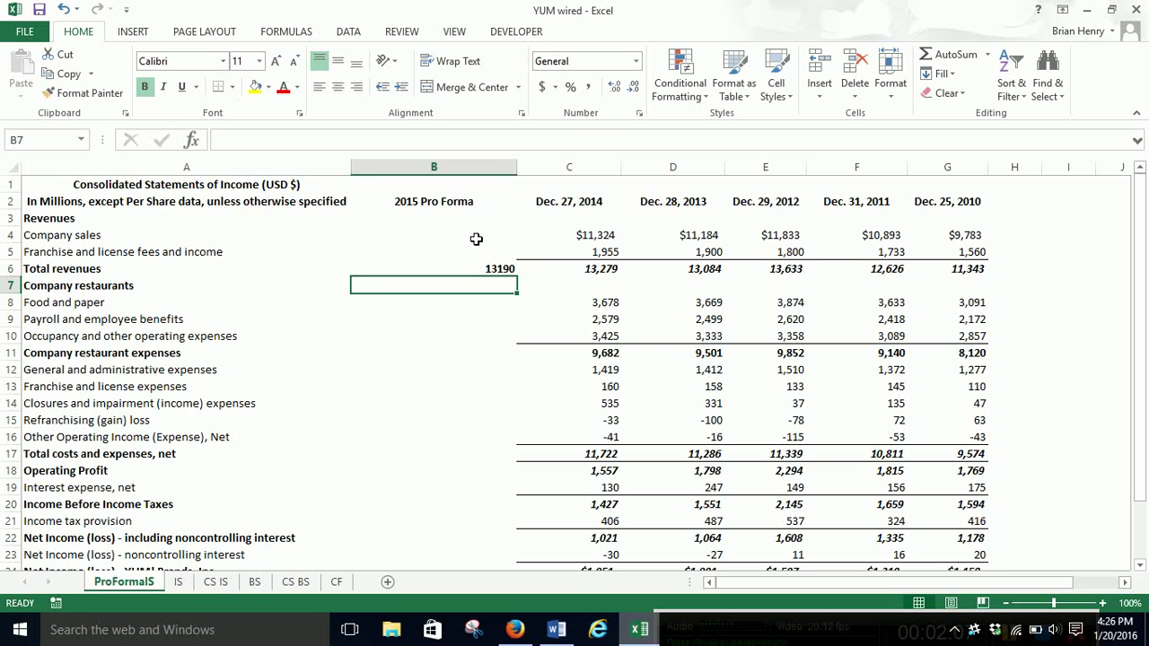
Start a formula in B4 for the 2015 Pro Forma company sales
{"action": "left_click", "coordinate": [476, 236]}
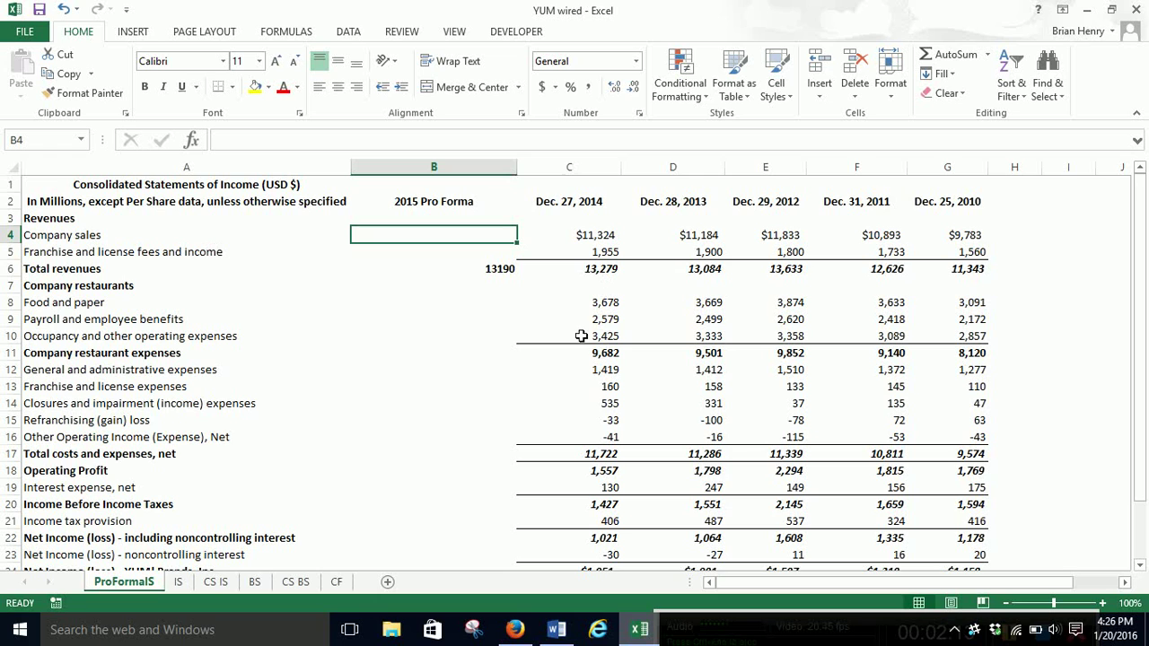
{"action": "type", "text": "="}
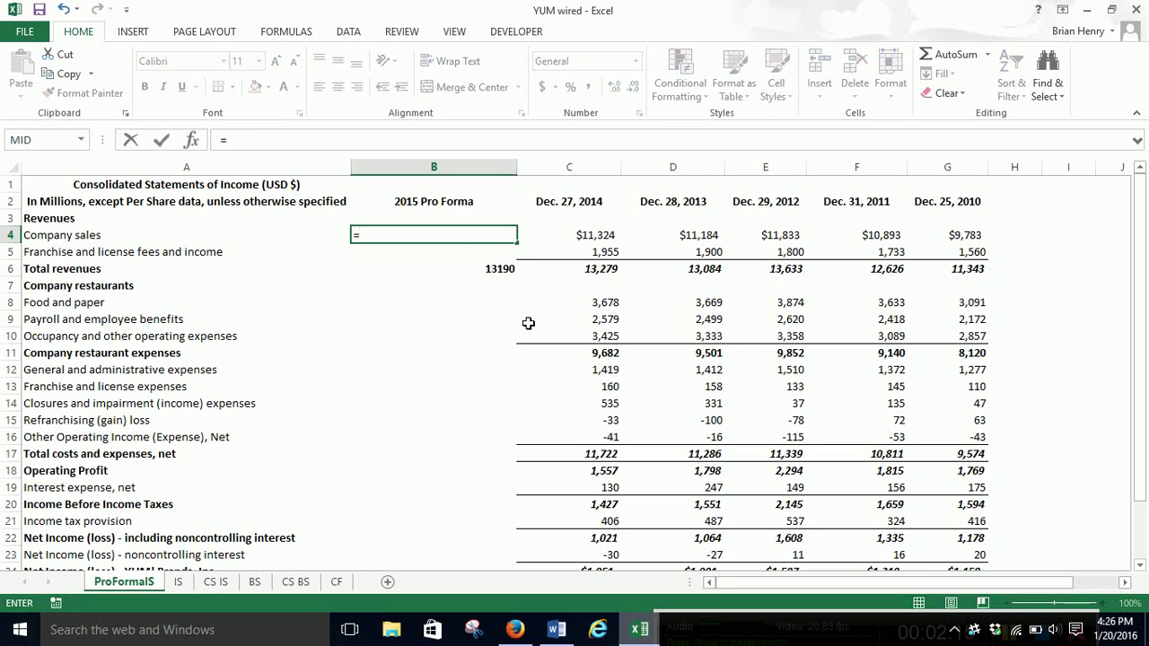
{"action": "type", "text": "avera"}
{"action": "key", "text": "BackSpace"}
{"action": "key", "text": "BackSpace"}
{"action": "key", "text": "BackSpace"}
{"action": "key", "text": "BackSpace"}
{"action": "key", "text": "BackSpace"}
Build the B4 formula as B6 multiplied by an AVERAGE function whose first argument is C4/C6
{"action": "left_click", "coordinate": [496, 267]}
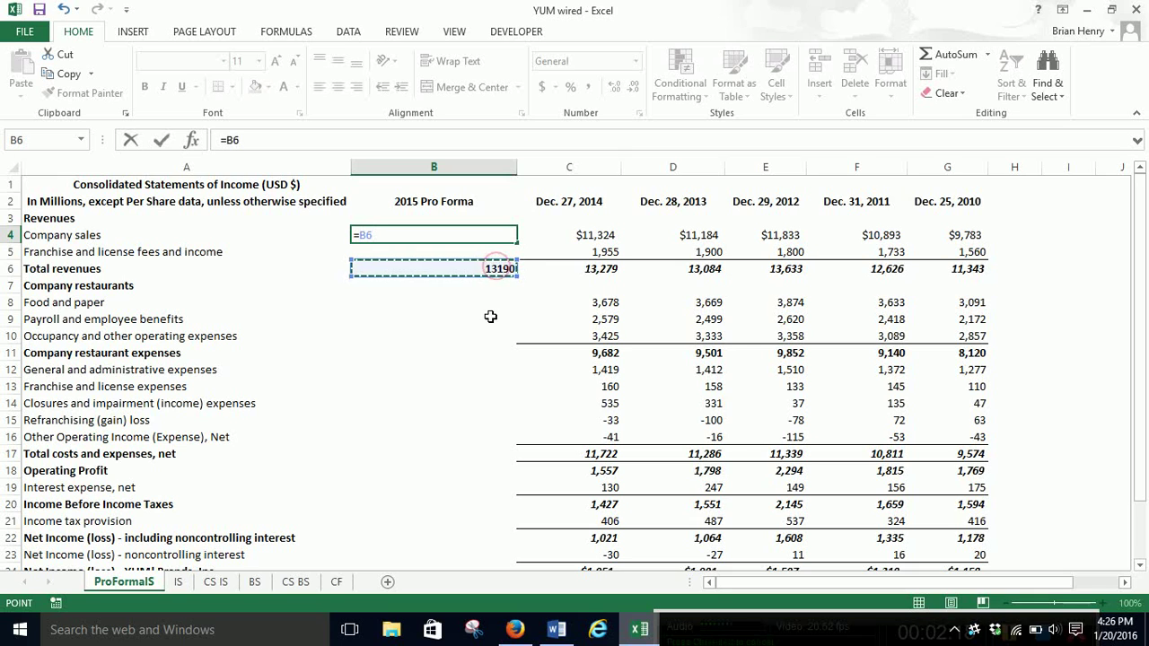
{"action": "type", "text": "*"}
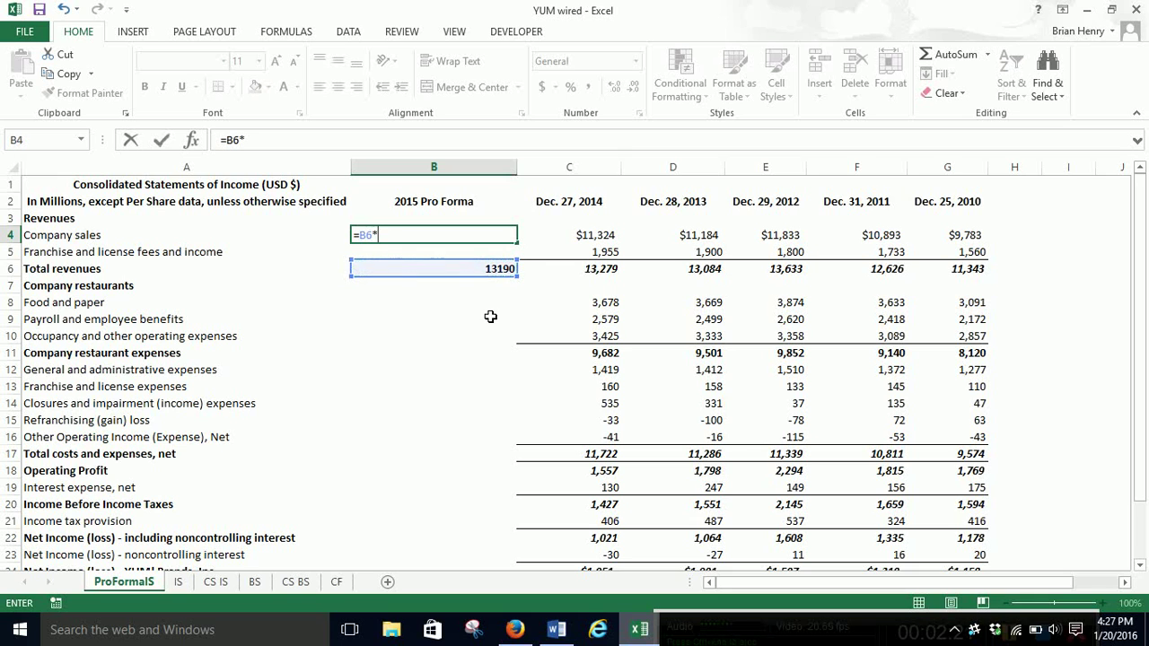
{"action": "type", "text": "average("}
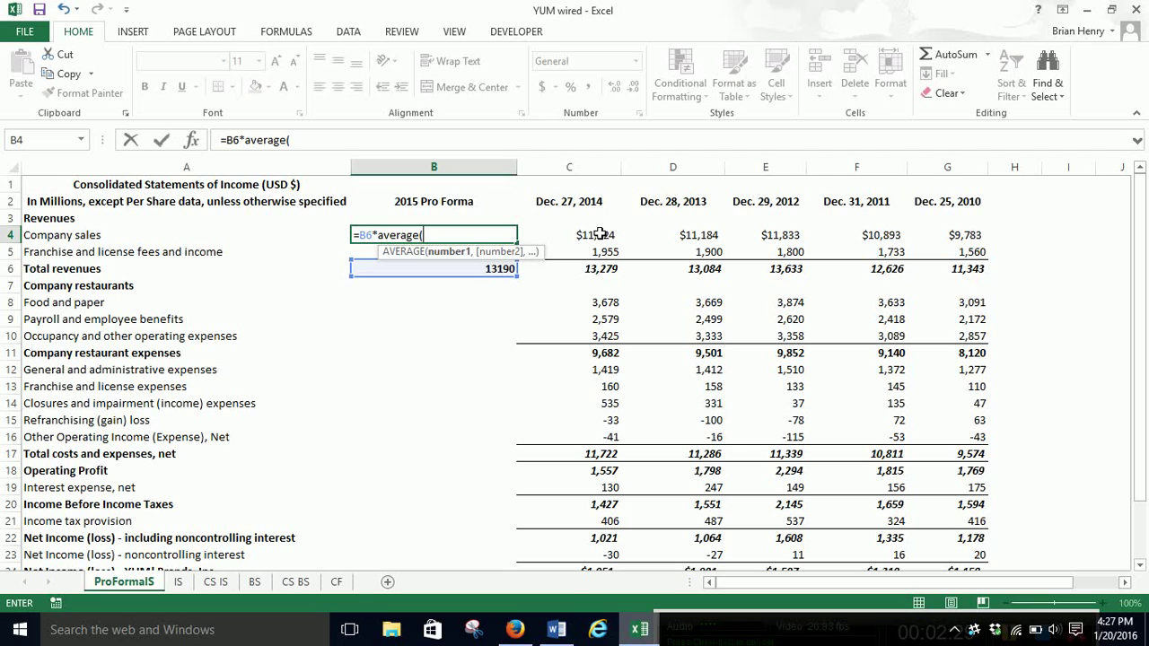
{"action": "left_click", "coordinate": [600, 234]}
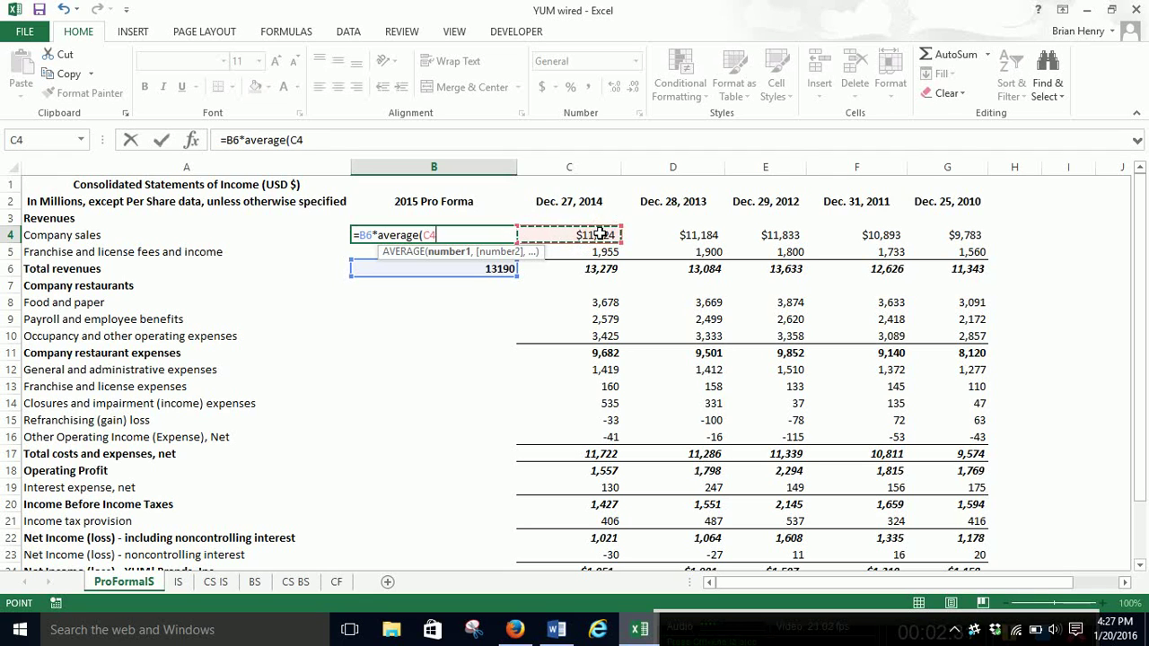
{"action": "type", "text": "/"}
{"action": "left_click", "coordinate": [594, 268]}
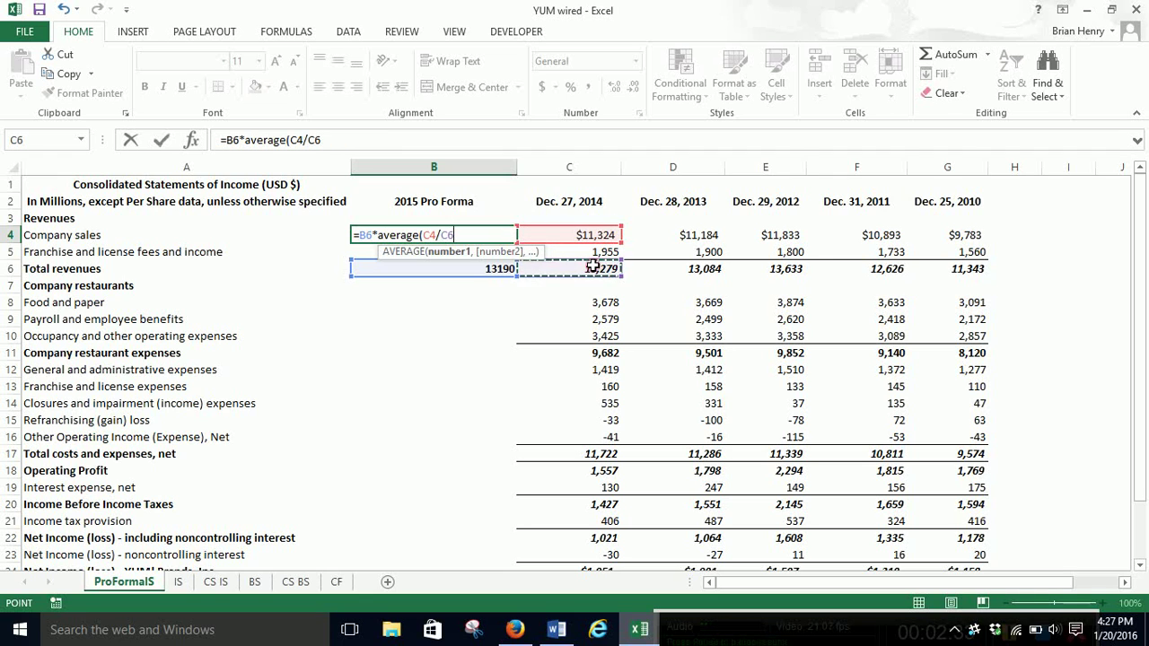
Add the company-sales-to-revenue ratios D4/D6, E4/E6 and F4/F6 as further arguments of the AVERAGE function
{"action": "type", "text": ","}
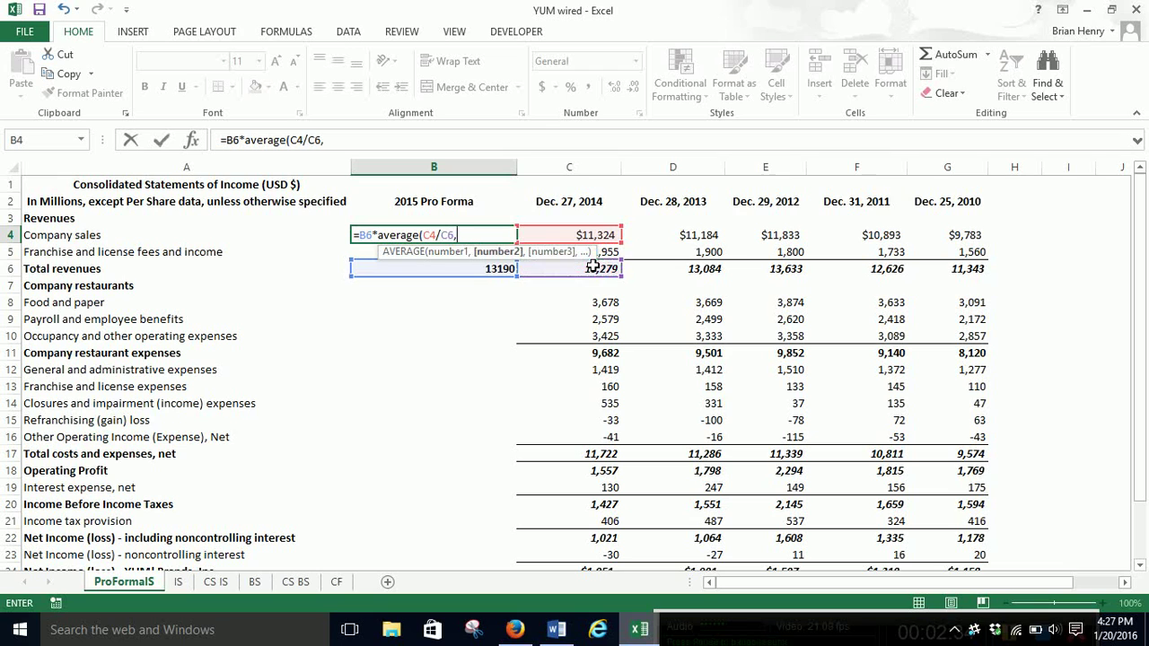
{"action": "left_click", "coordinate": [711, 233]}
{"action": "type", "text": "/"}
{"action": "left_click", "coordinate": [694, 267]}
{"action": "type", "text": ","}
{"action": "left_click", "coordinate": [744, 238]}
{"action": "type", "text": "/"}
{"action": "left_click", "coordinate": [765, 269]}
{"action": "type", "text": ","}
{"action": "left_click", "coordinate": [868, 234]}
{"action": "type", "text": "/"}
{"action": "left_click", "coordinate": [872, 273]}
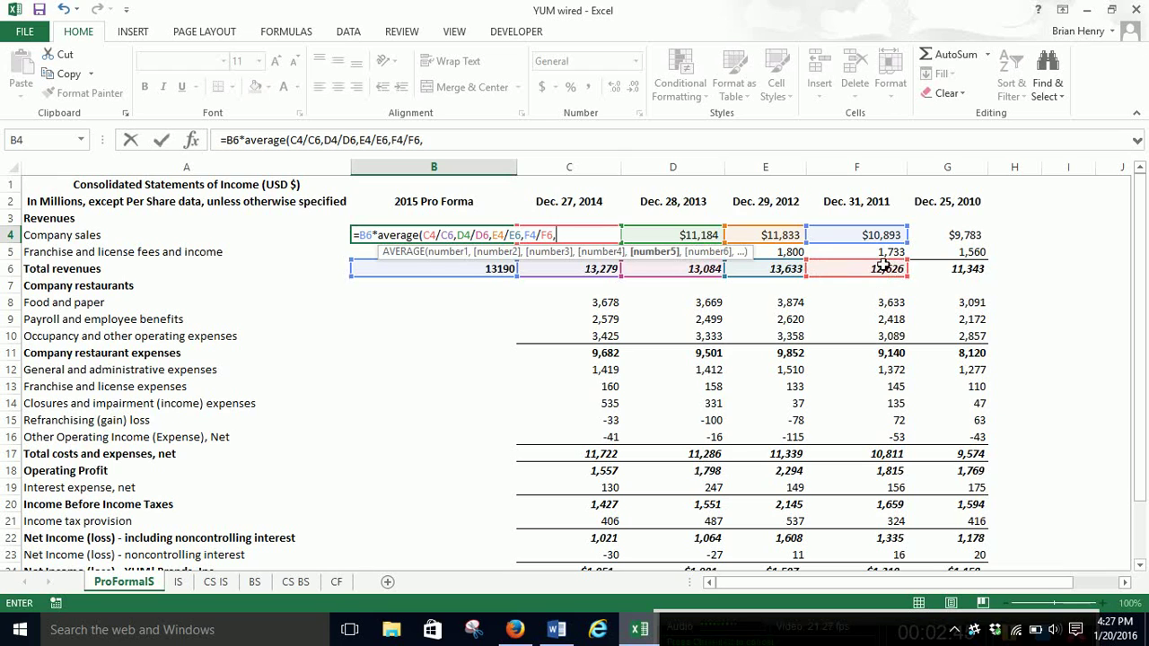
Add G4/G6 as the last AVERAGE argument, complete the company sales formula and reselect B4
{"action": "type", "text": ","}
{"action": "left_click", "coordinate": [947, 236]}
{"action": "type", "text": "/"}
{"action": "left_click", "coordinate": [943, 266]}
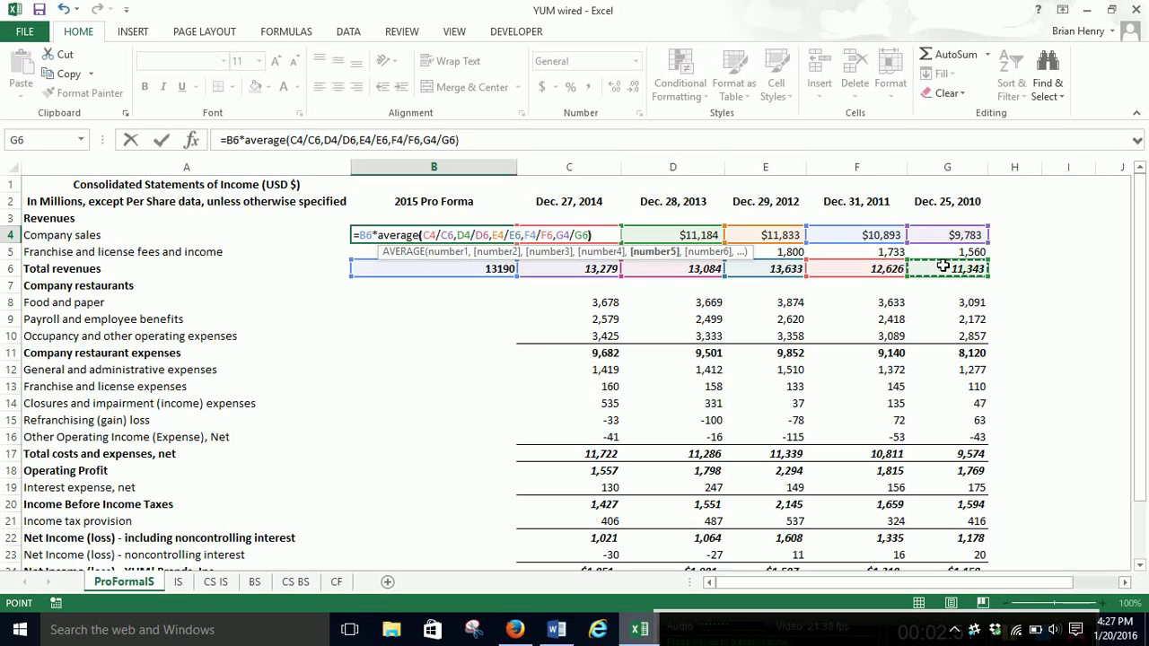
{"action": "type", "text": ")"}
{"action": "key", "text": "Return"}
{"action": "key", "text": "Up"}
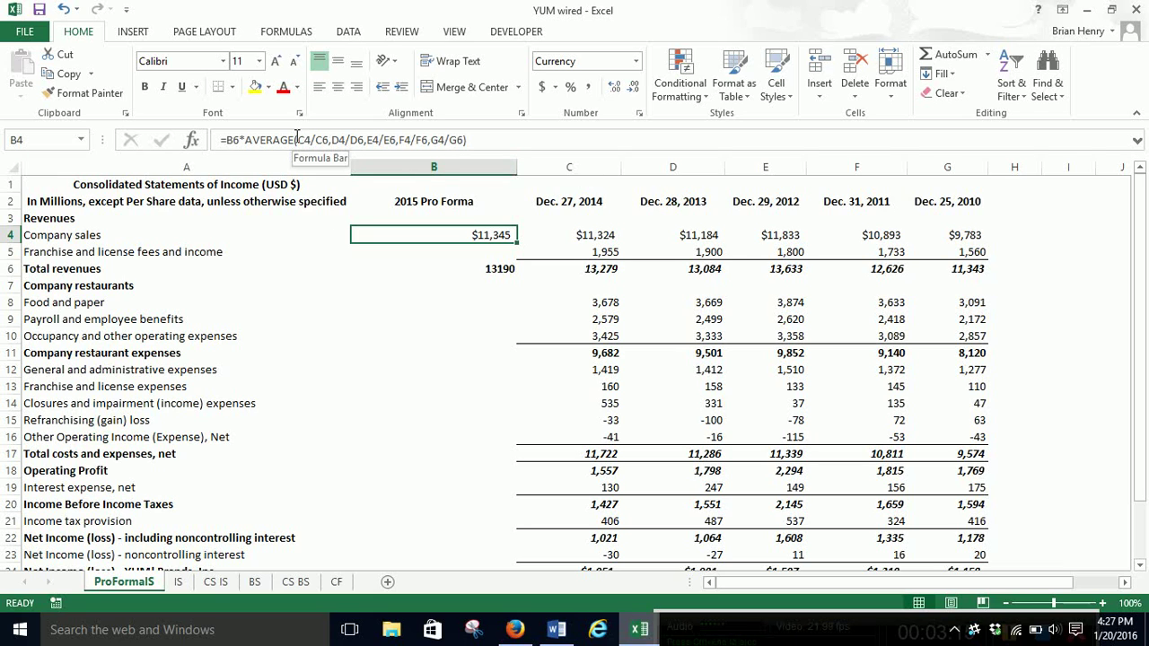
Calculate the 2015 Pro Forma franchise and license fees in B5 as total revenues minus company sales, =B6-B4
{"action": "left_click", "coordinate": [591, 235]}
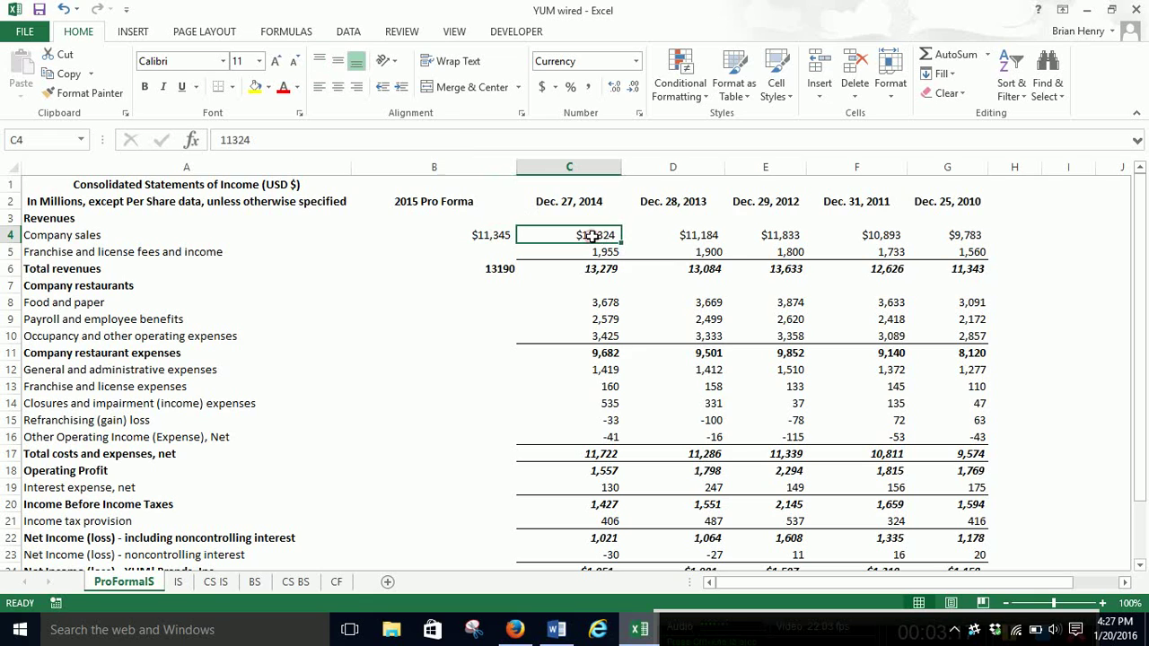
{"action": "left_click", "coordinate": [617, 304]}
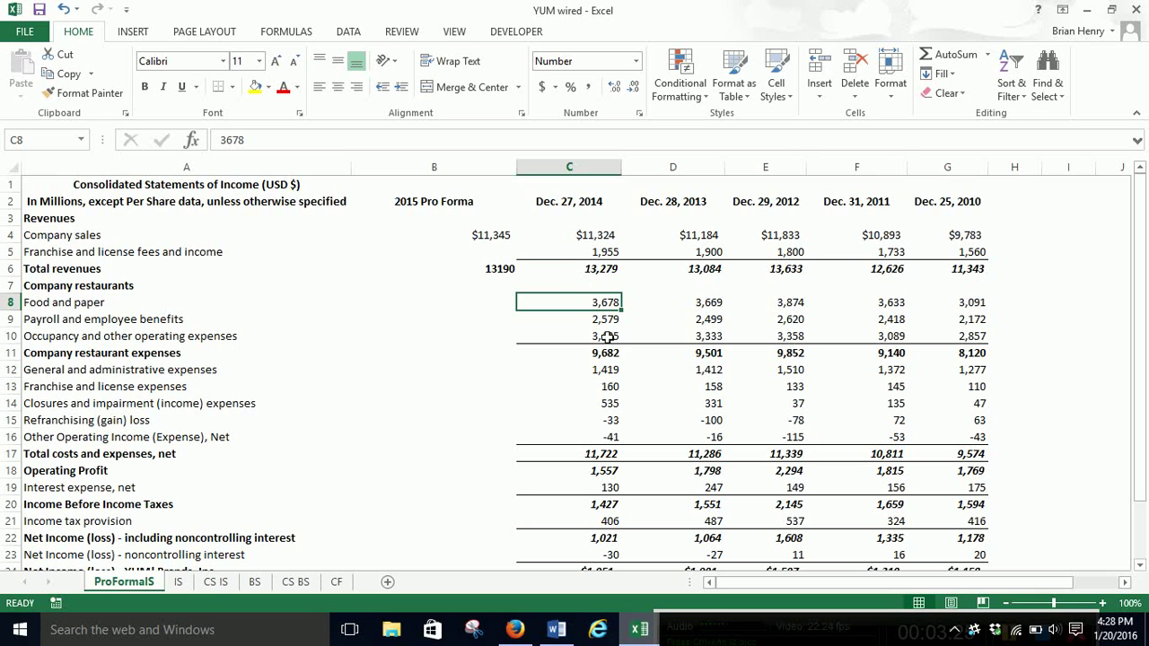
{"action": "left_click", "coordinate": [499, 255]}
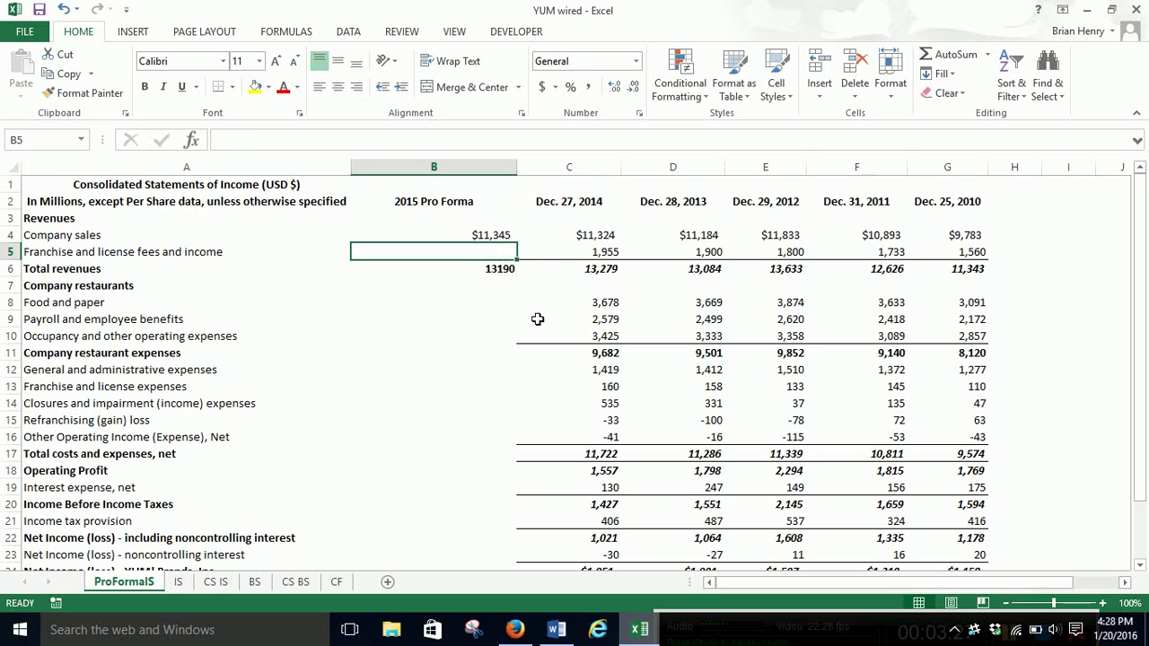
{"action": "type", "text": "="}
{"action": "key", "text": "Down"}
{"action": "type", "text": "-"}
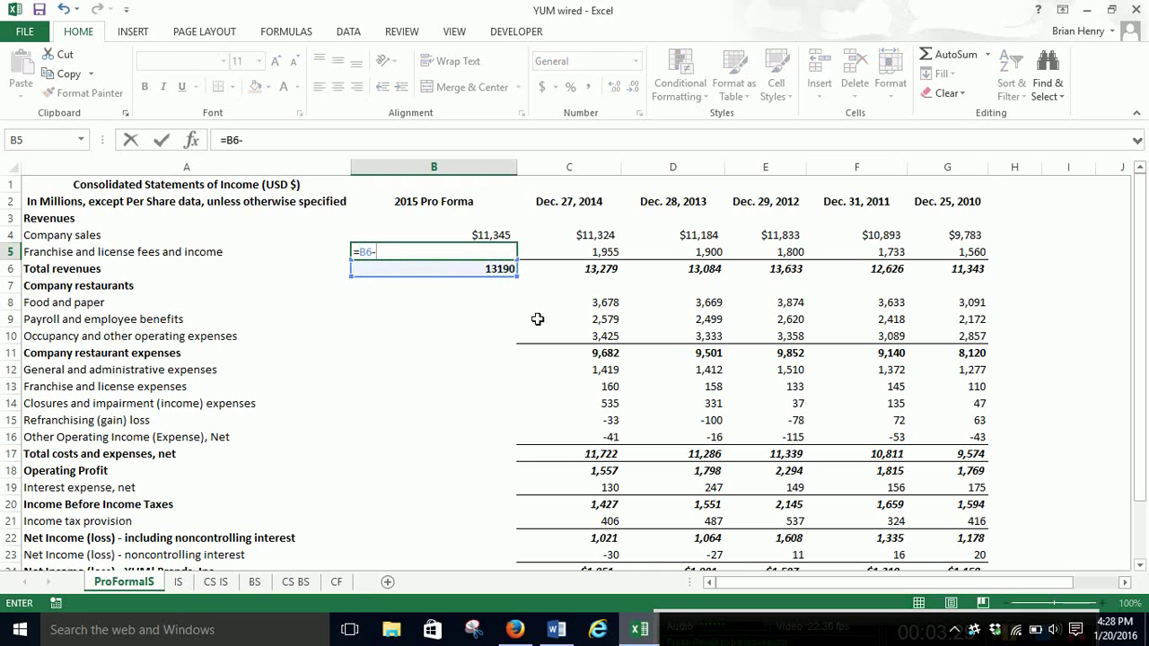
{"action": "key", "text": "Up"}
{"action": "key", "text": "Return"}
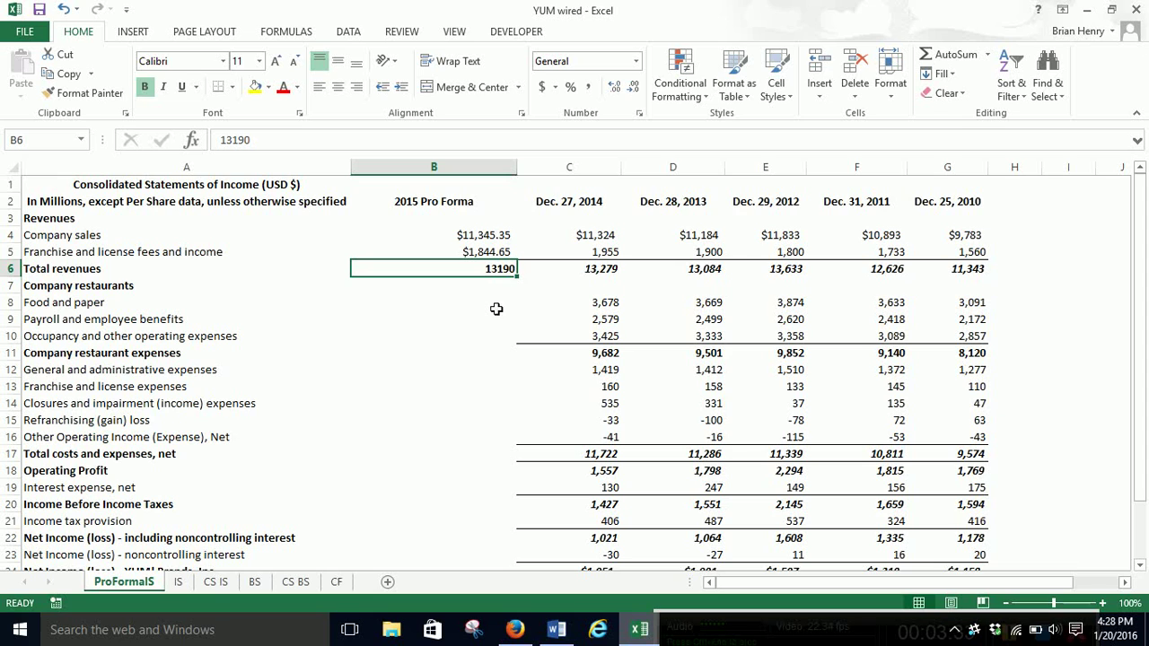
Review the pro forma revenue cells and the B4 formula against the historical company sales and food and paper figures
{"action": "left_click_drag", "start_coordinate": [497, 235], "coordinate": [489, 252]}
{"action": "left_click", "coordinate": [489, 268]}
{"action": "left_click", "coordinate": [485, 302]}
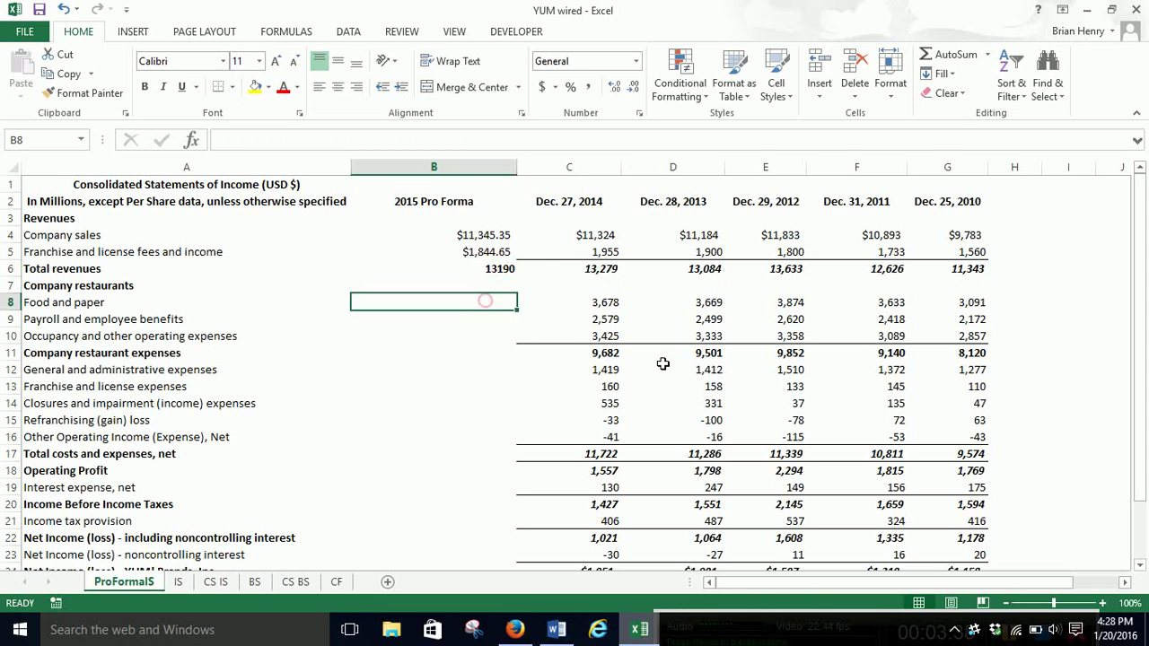
{"action": "left_click_drag", "start_coordinate": [485, 235], "coordinate": [490, 252]}
{"action": "left_click", "coordinate": [485, 235]}
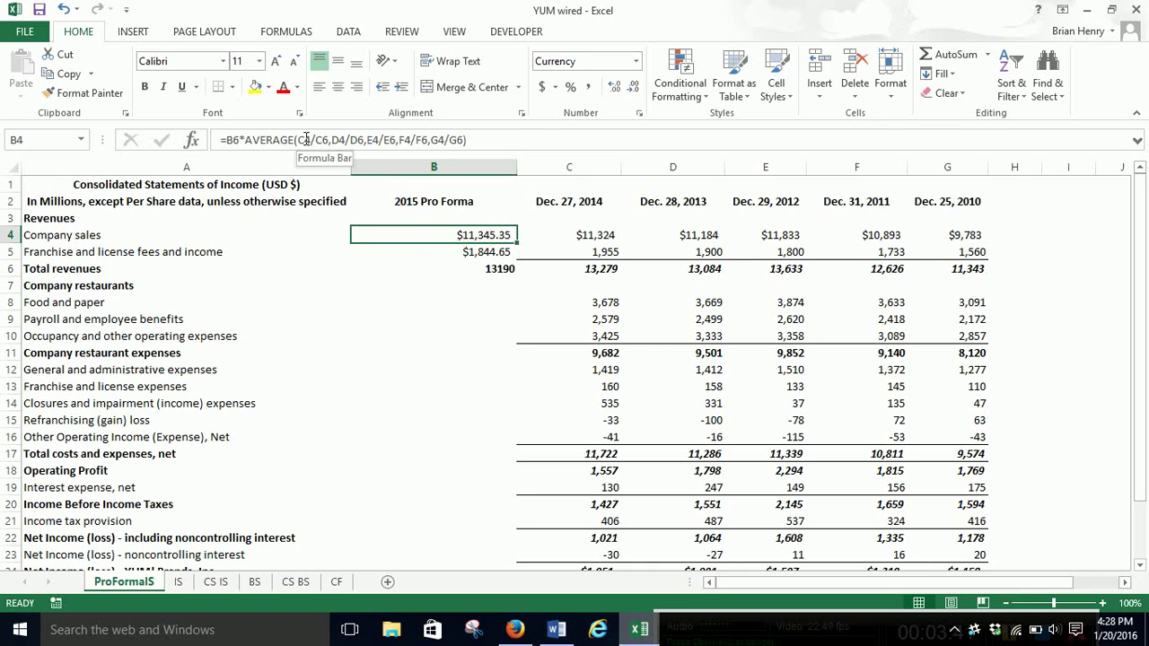
{"action": "left_click", "coordinate": [588, 235]}
{"action": "left_click", "coordinate": [702, 234]}
{"action": "left_click", "coordinate": [751, 232]}
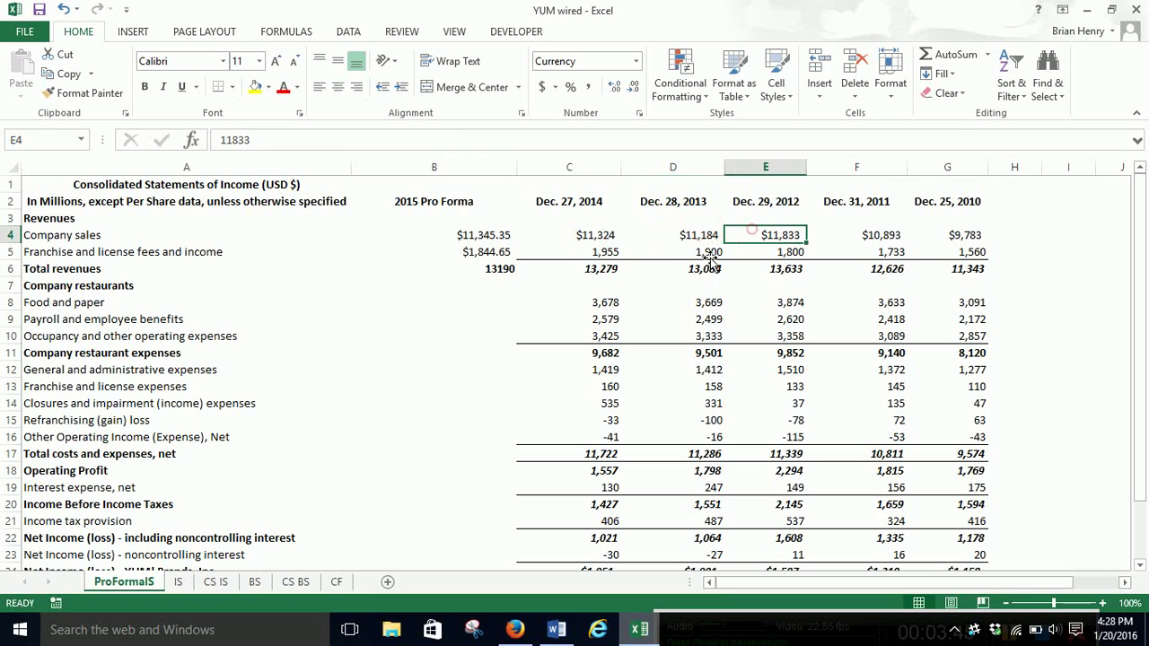
{"action": "left_click", "coordinate": [605, 302]}
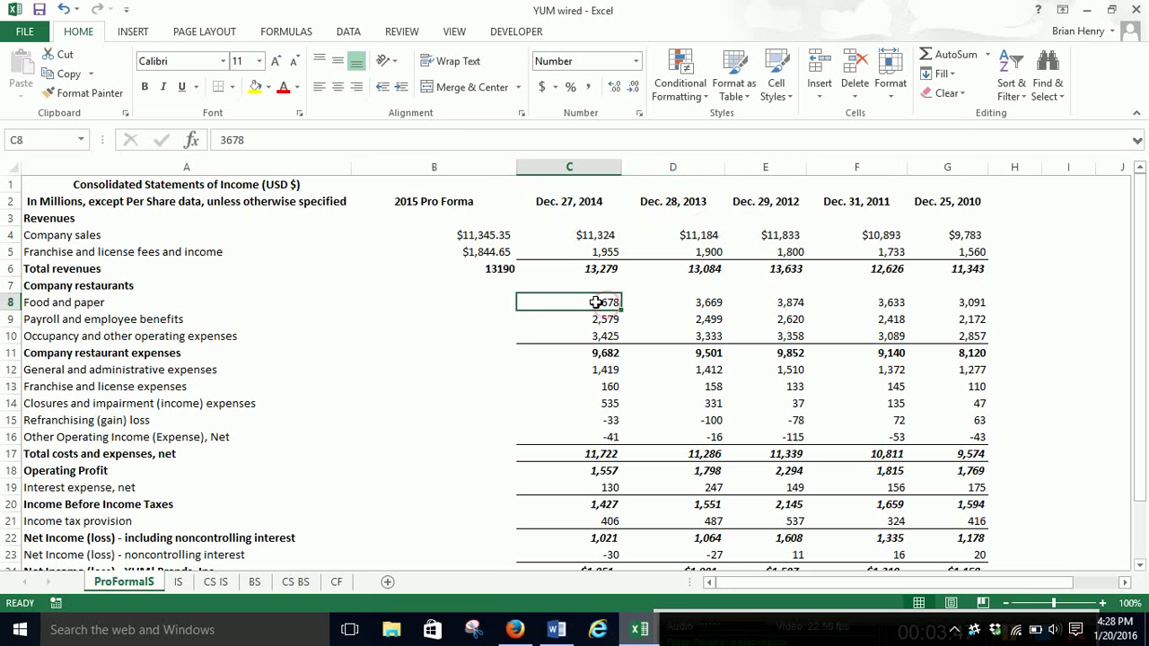
{"action": "left_click", "coordinate": [679, 304]}
{"action": "left_click", "coordinate": [771, 306]}
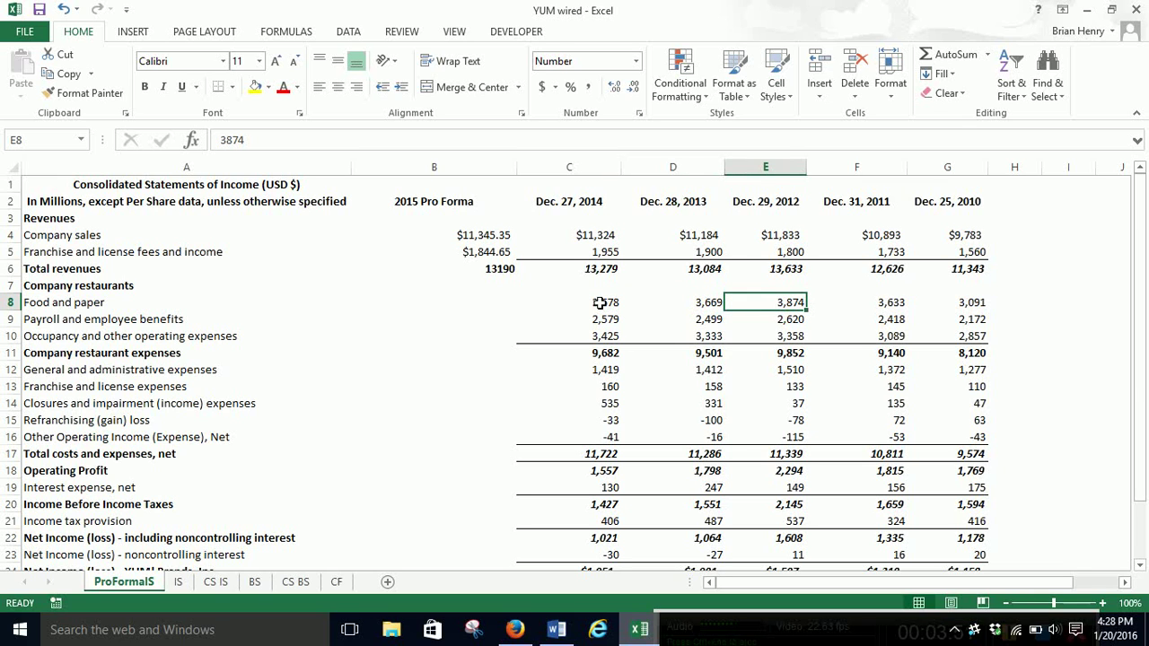
Edit the company sales formula in B4 to make the first two AVERAGE divisors absolute, $C$6 and $D$6
{"action": "left_click", "coordinate": [505, 233]}
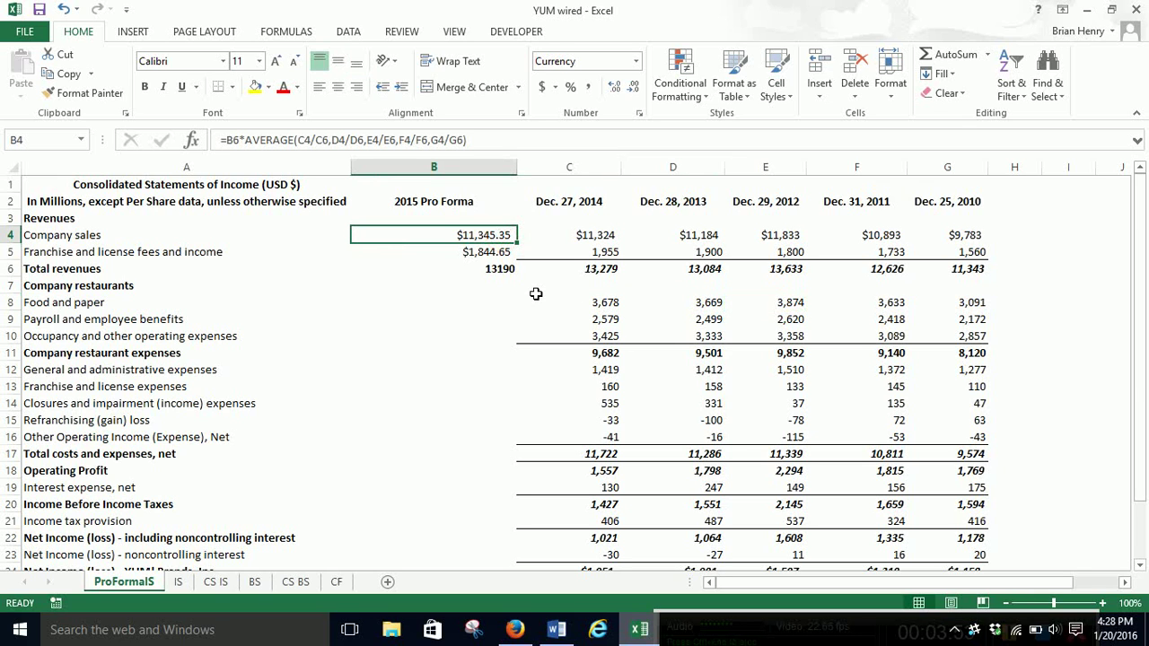
{"action": "left_click", "coordinate": [333, 144]}
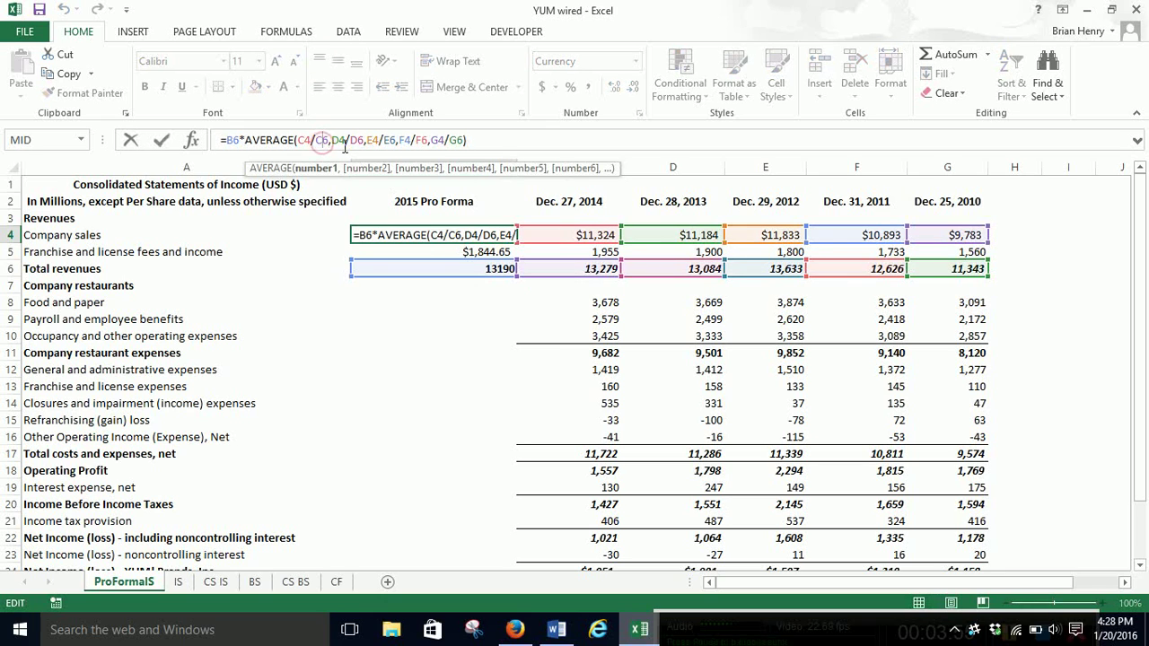
{"action": "left_click_drag", "start_coordinate": [353, 144], "coordinate": [396, 141]}
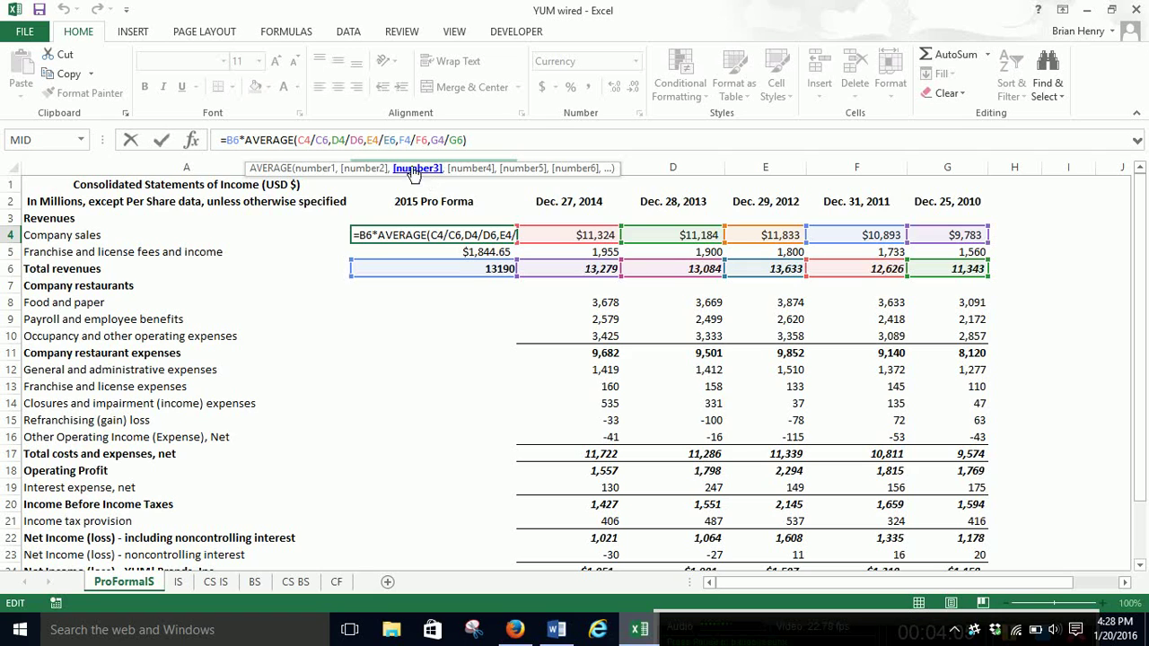
{"action": "left_click", "coordinate": [325, 140]}
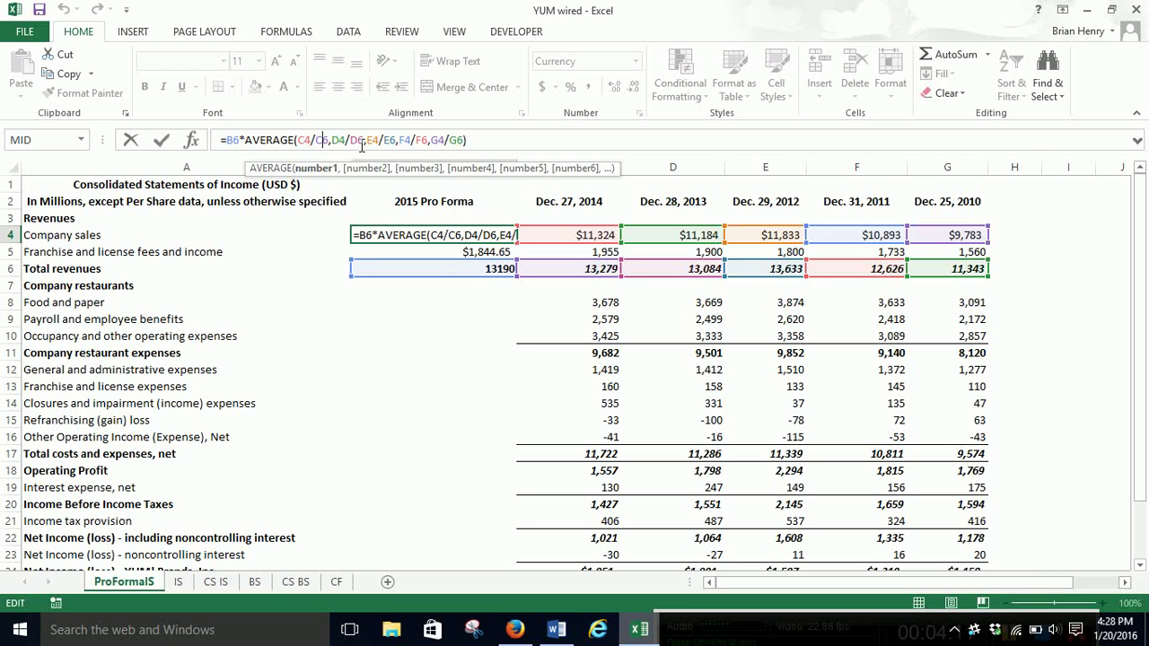
{"action": "key", "text": "XF86MonBrightnessDown"}
{"action": "key", "text": "F4"}
{"action": "left_click", "coordinate": [365, 141]}
{"action": "key", "text": "F4"}
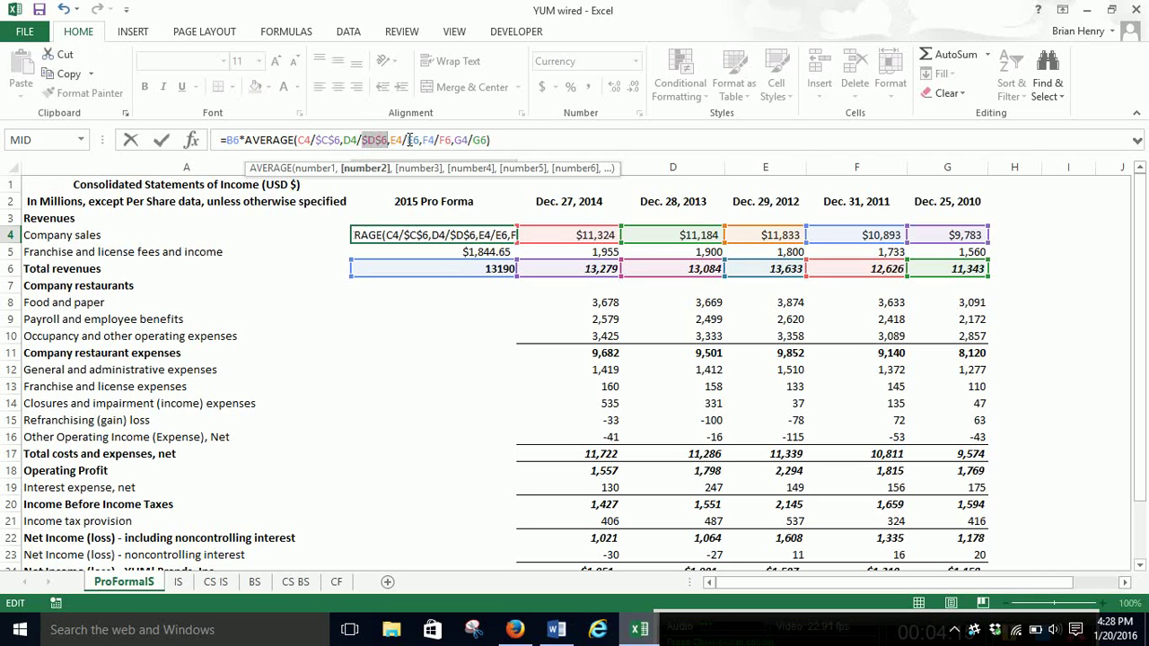
Make the remaining AVERAGE divisors absolute as $E$6, $F$6 and $G$6, complete the formula and reselect B4
{"action": "left_click", "coordinate": [414, 140]}
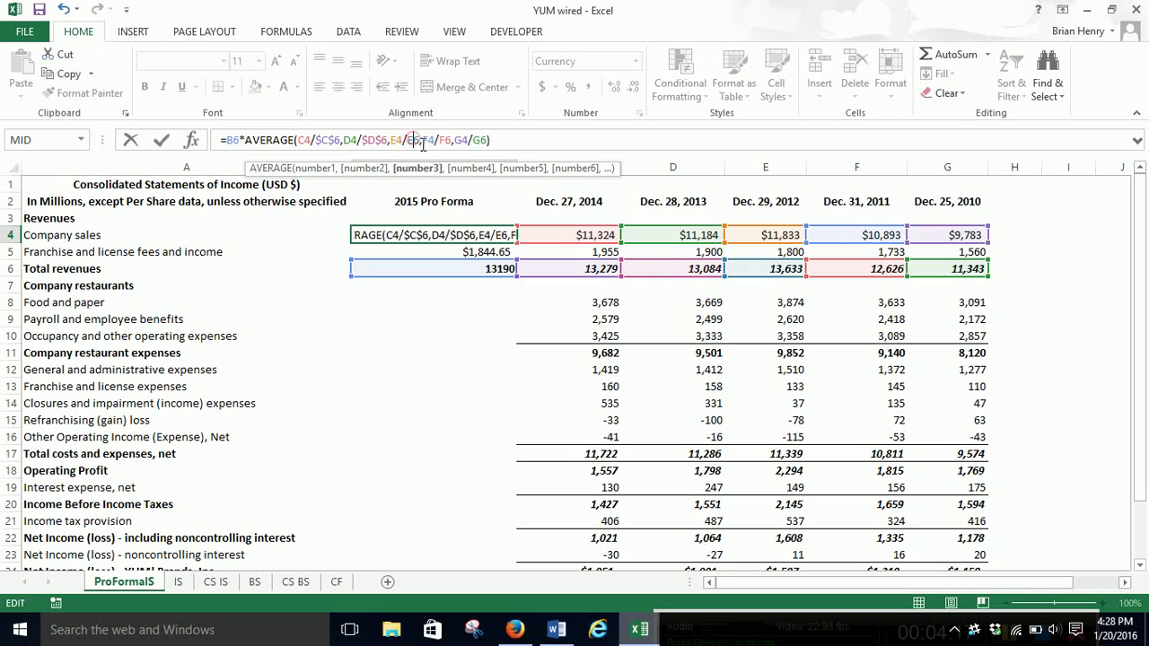
{"action": "key", "text": "F4"}
{"action": "left_click", "coordinate": [459, 141]}
{"action": "key", "text": "F4"}
{"action": "left_click", "coordinate": [508, 141]}
{"action": "key", "text": "F4"}
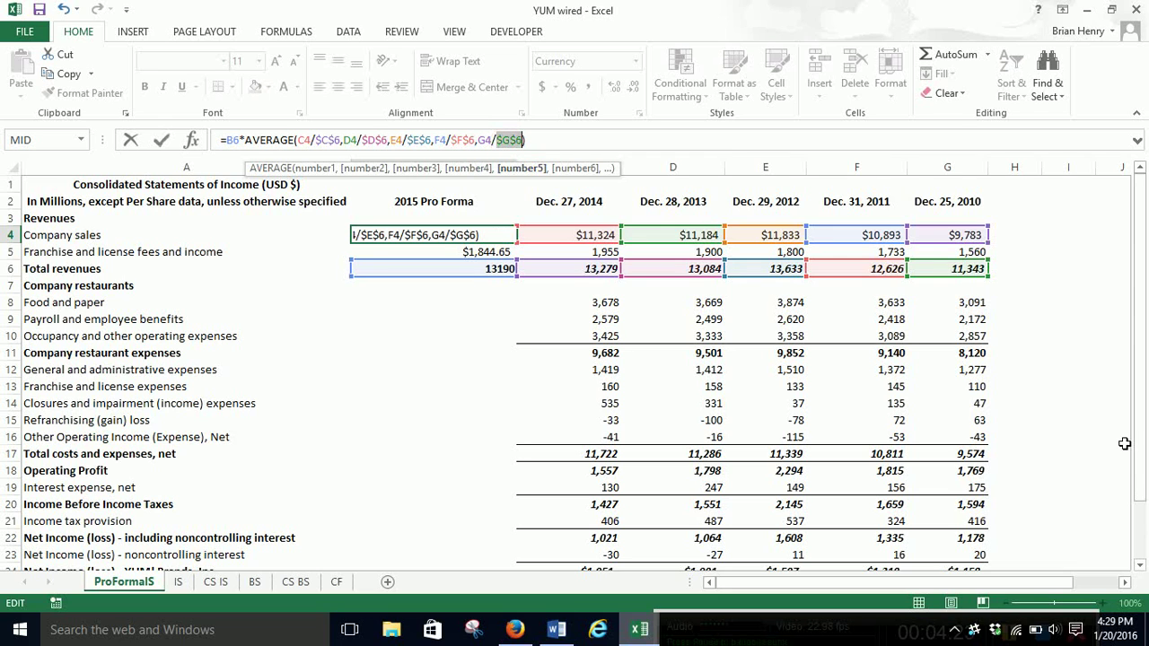
{"action": "key", "text": "Return"}
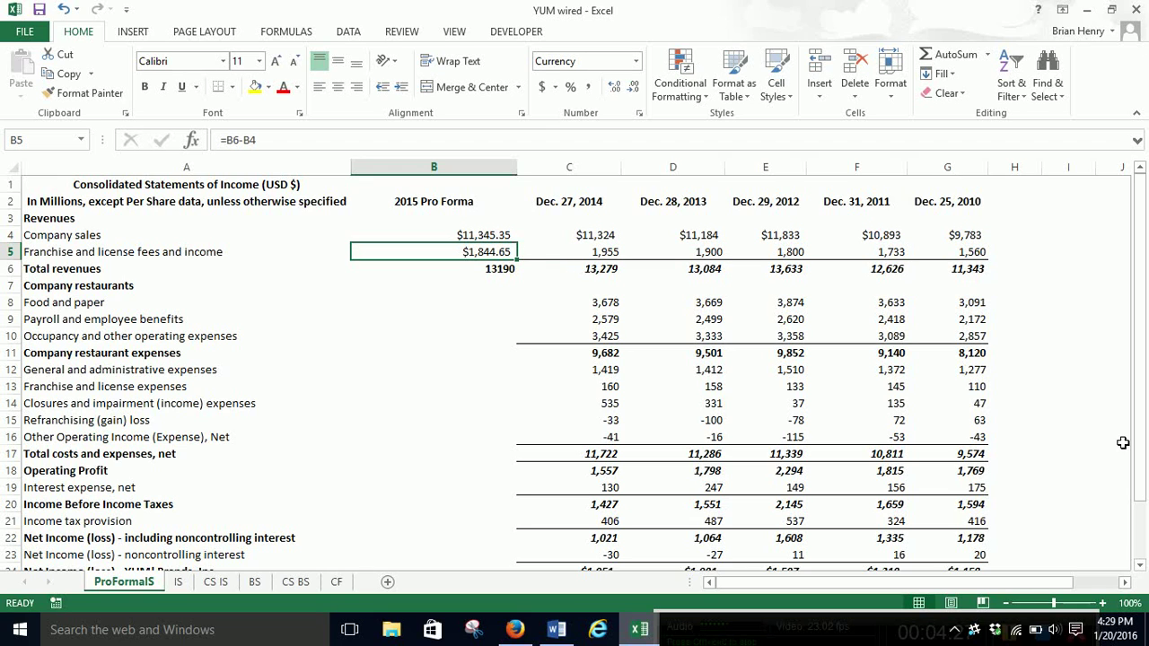
{"action": "left_click", "coordinate": [475, 230]}
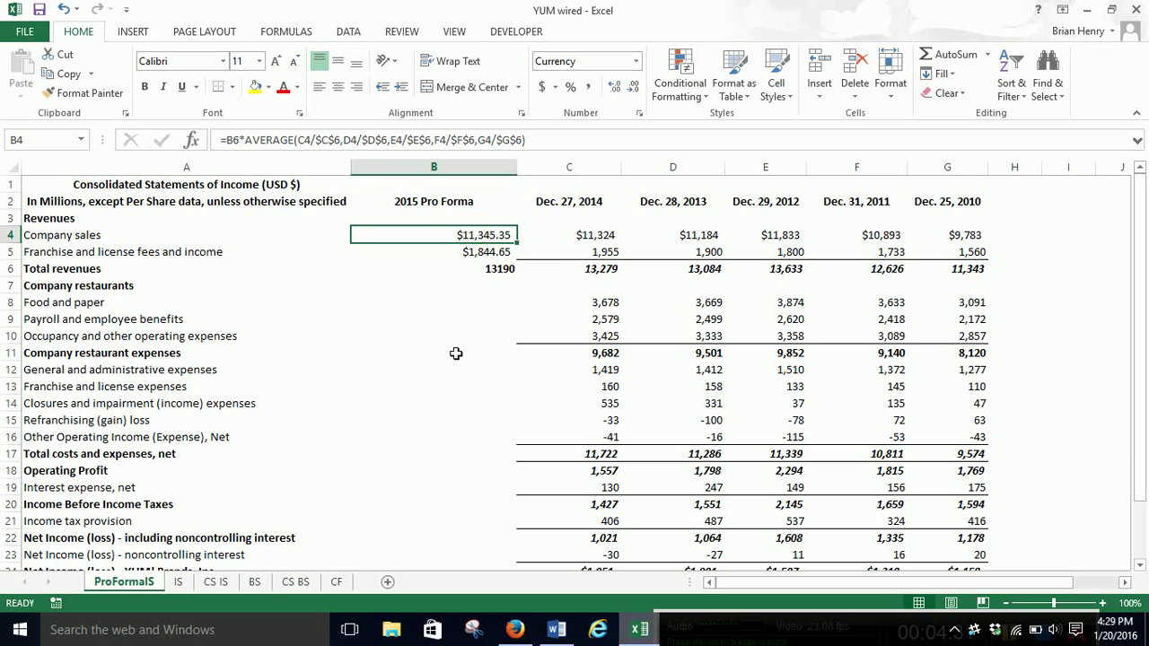
Review the expense line items from food and paper to general and administrative, and their common-size percentages on the CS IS sheet
{"action": "left_click", "coordinate": [115, 300]}
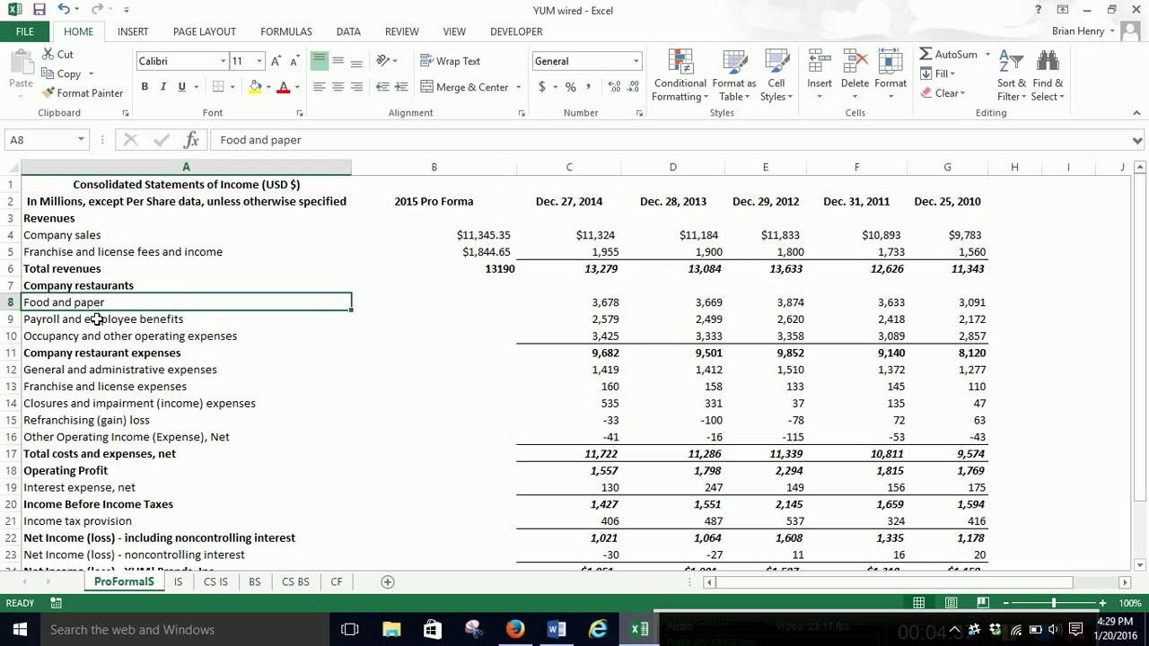
{"action": "left_click", "coordinate": [96, 318]}
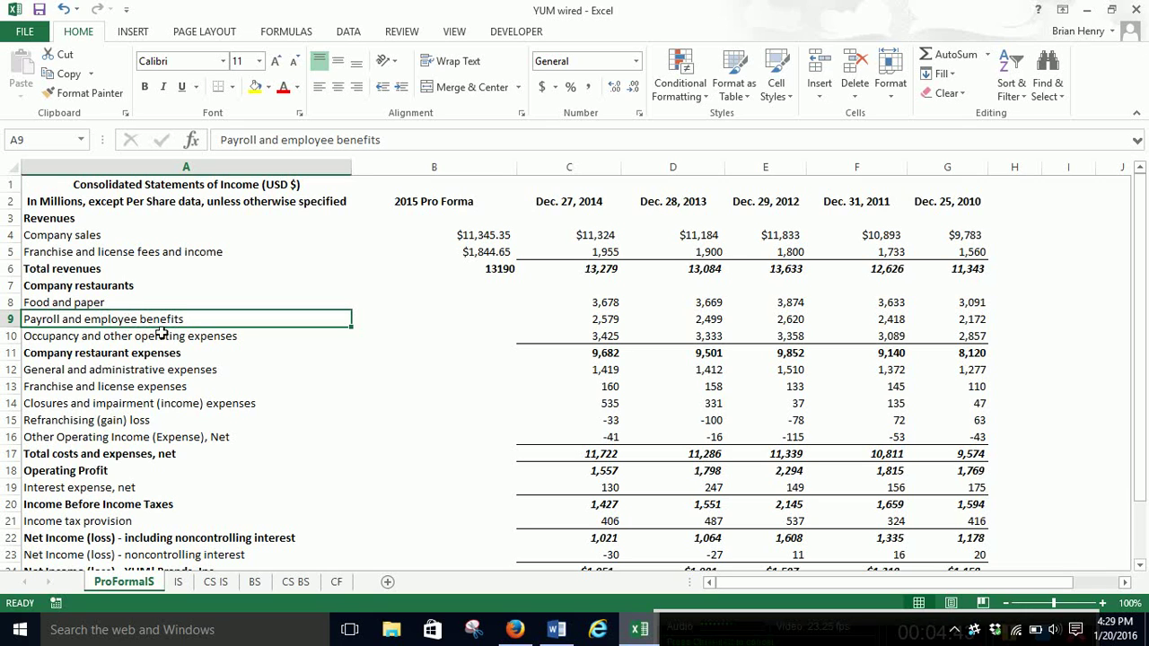
{"action": "left_click", "coordinate": [99, 306]}
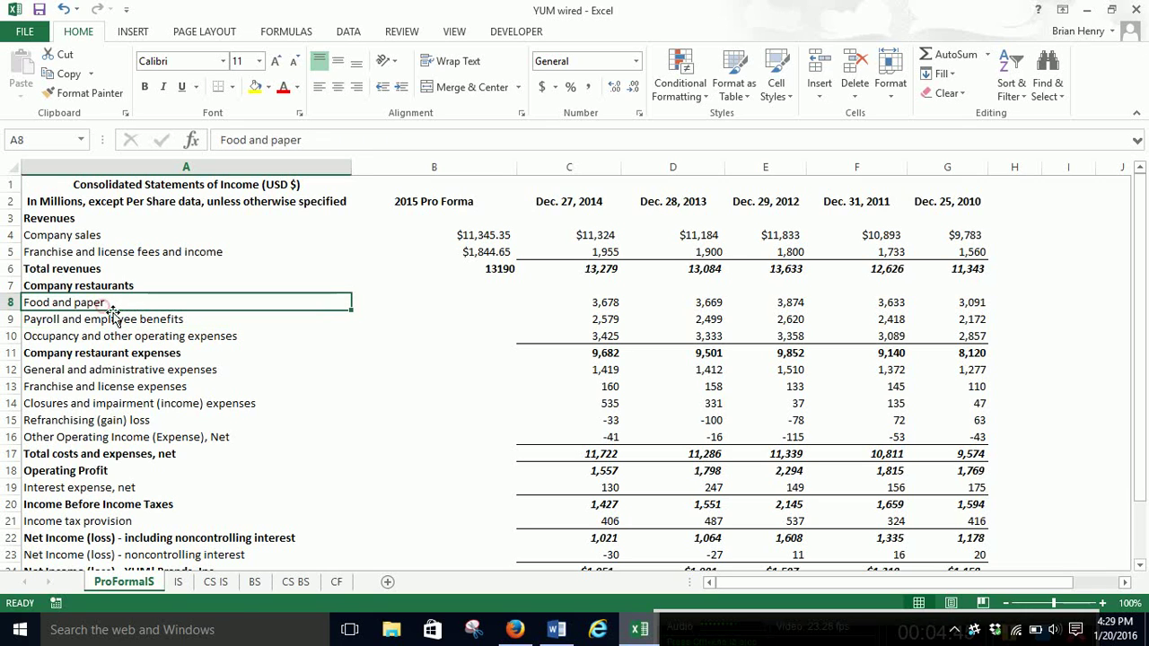
{"action": "left_click", "coordinate": [108, 318]}
{"action": "left_click", "coordinate": [148, 336]}
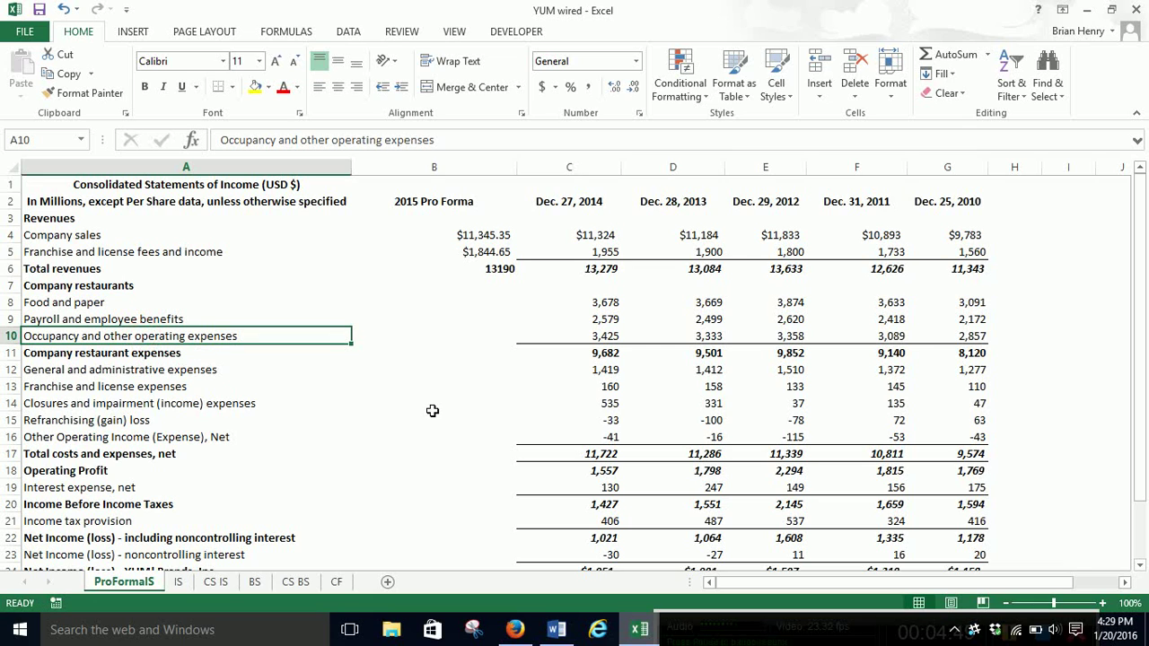
{"action": "left_click", "coordinate": [186, 370]}
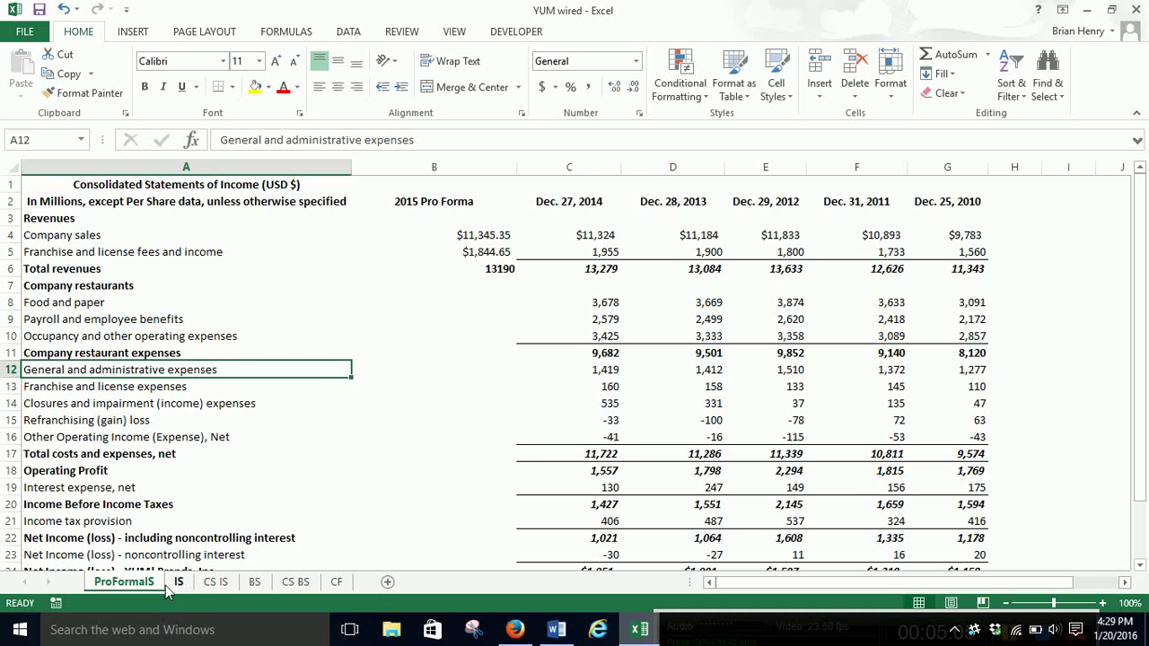
{"action": "left_click", "coordinate": [213, 584]}
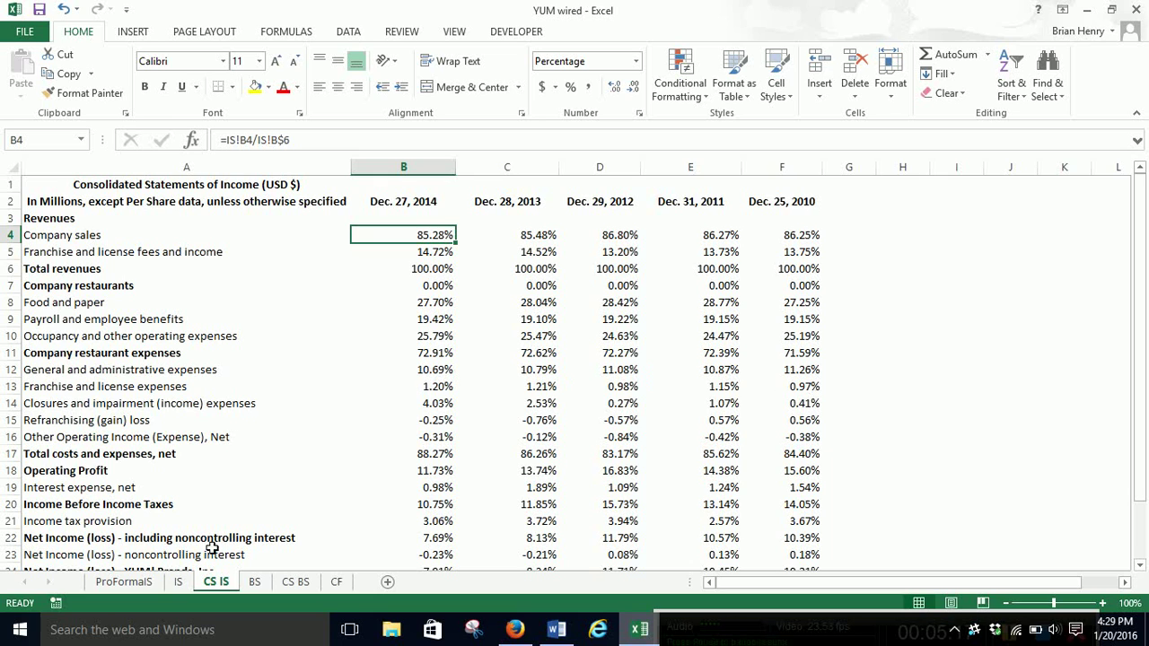
{"action": "left_click", "coordinate": [126, 582]}
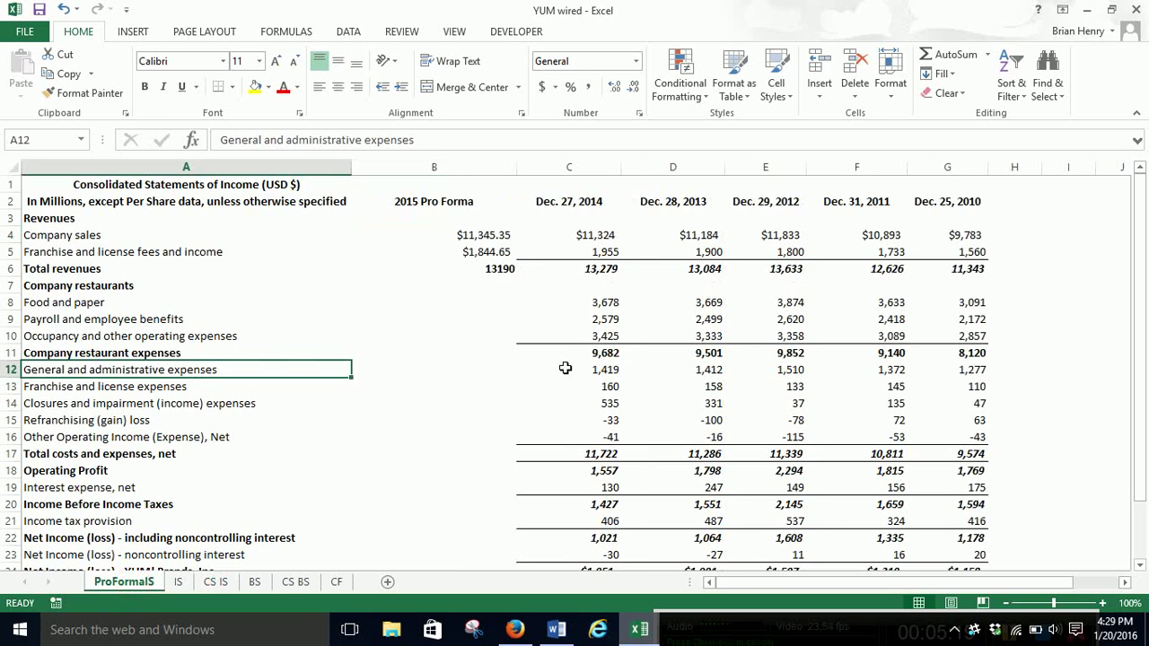
Try to copy the company sales formula from B4 to the 2015 Pro Forma food and paper cell B8
{"action": "left_click", "coordinate": [478, 237]}
{"action": "key", "text": "ctrl+c"}
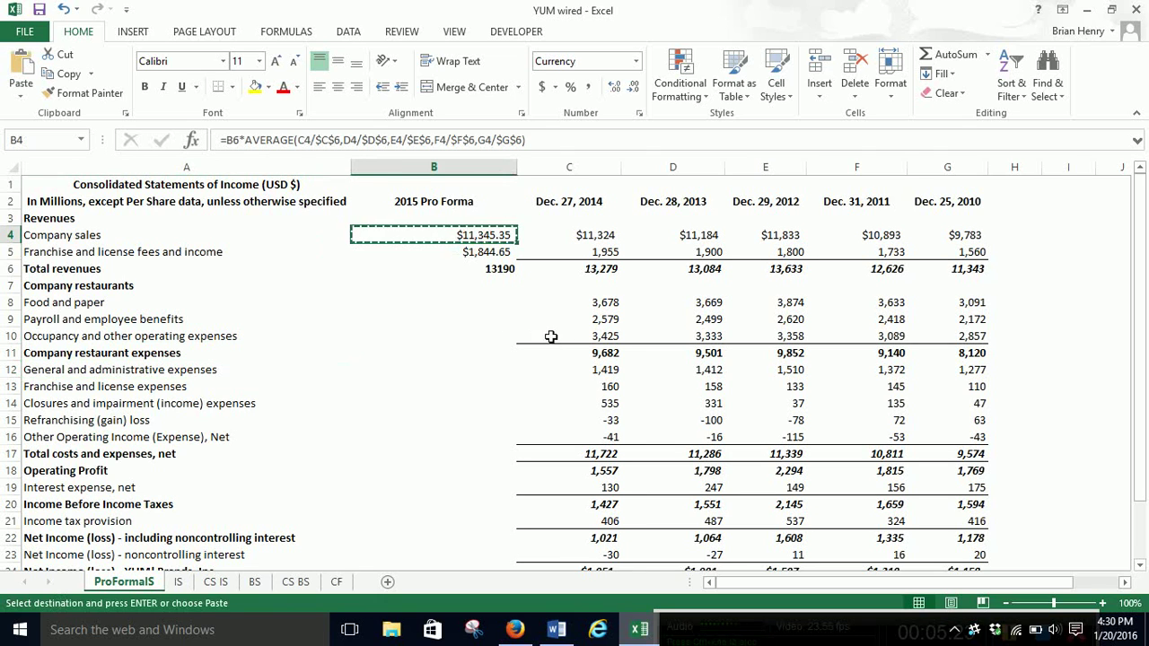
{"action": "left_click", "coordinate": [472, 287]}
{"action": "left_click", "coordinate": [480, 301]}
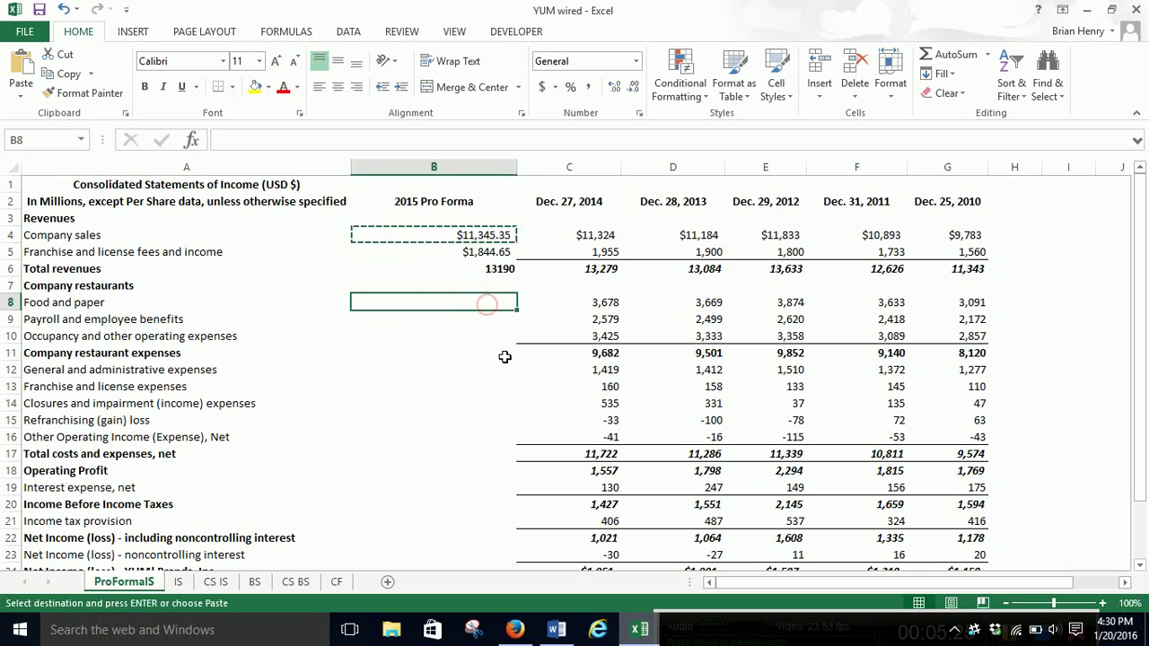
{"action": "key", "text": "ctrl+v"}
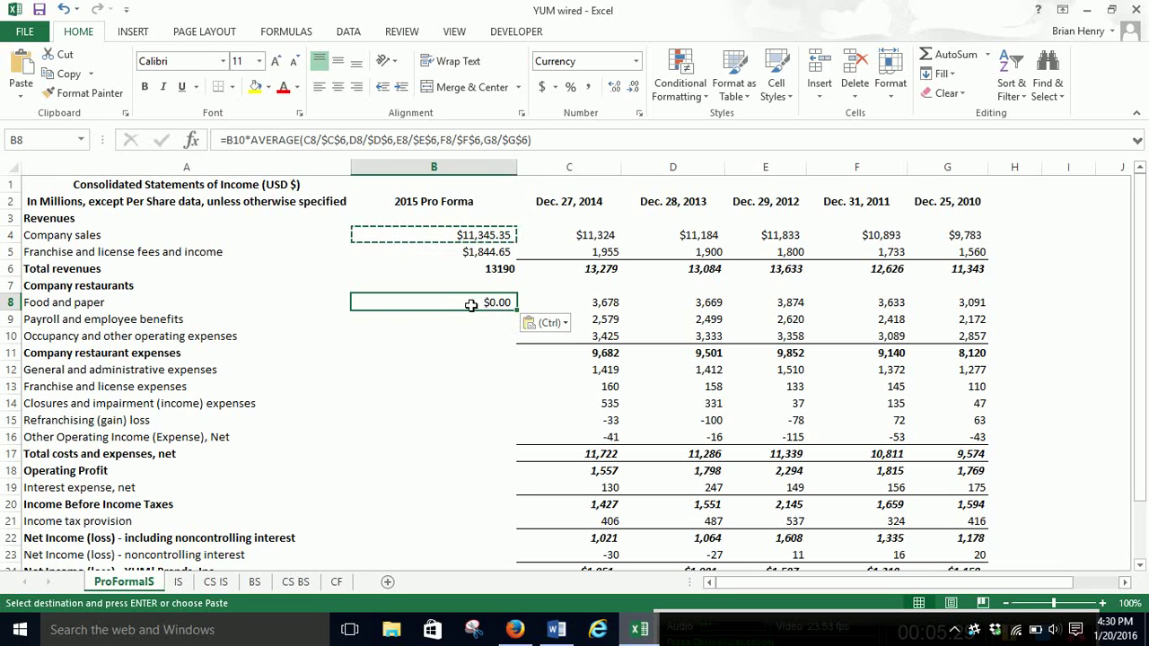
Change the total revenues reference at the start of the B4 formula to the absolute reference $B$6
{"action": "left_click", "coordinate": [474, 235]}
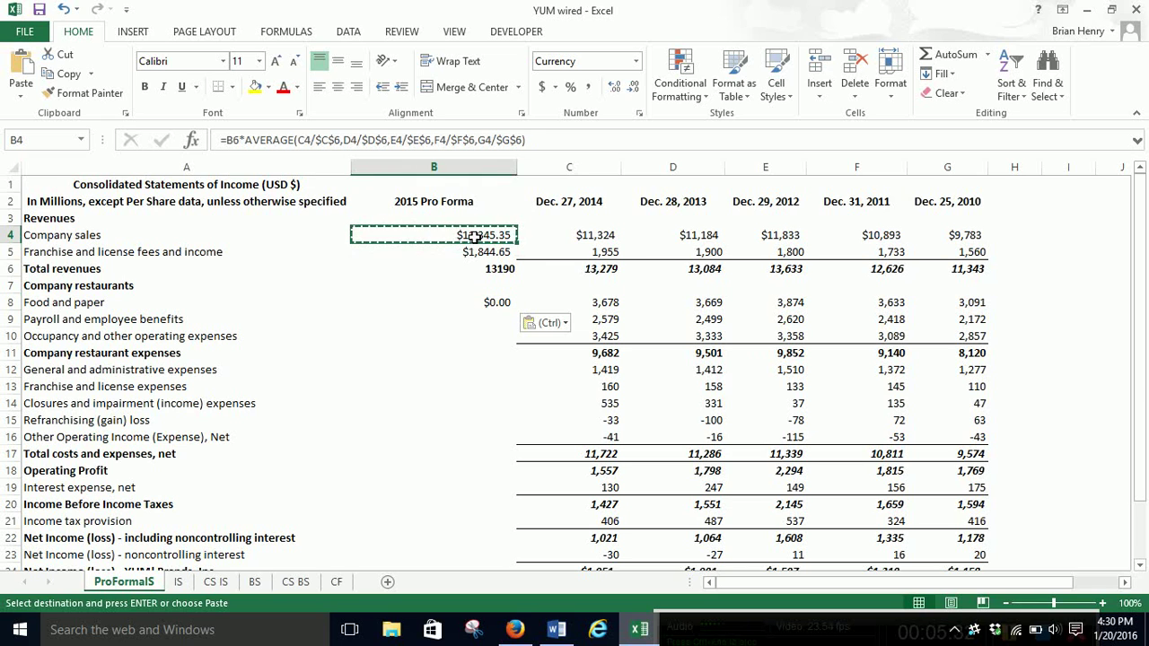
{"action": "left_click", "coordinate": [233, 142]}
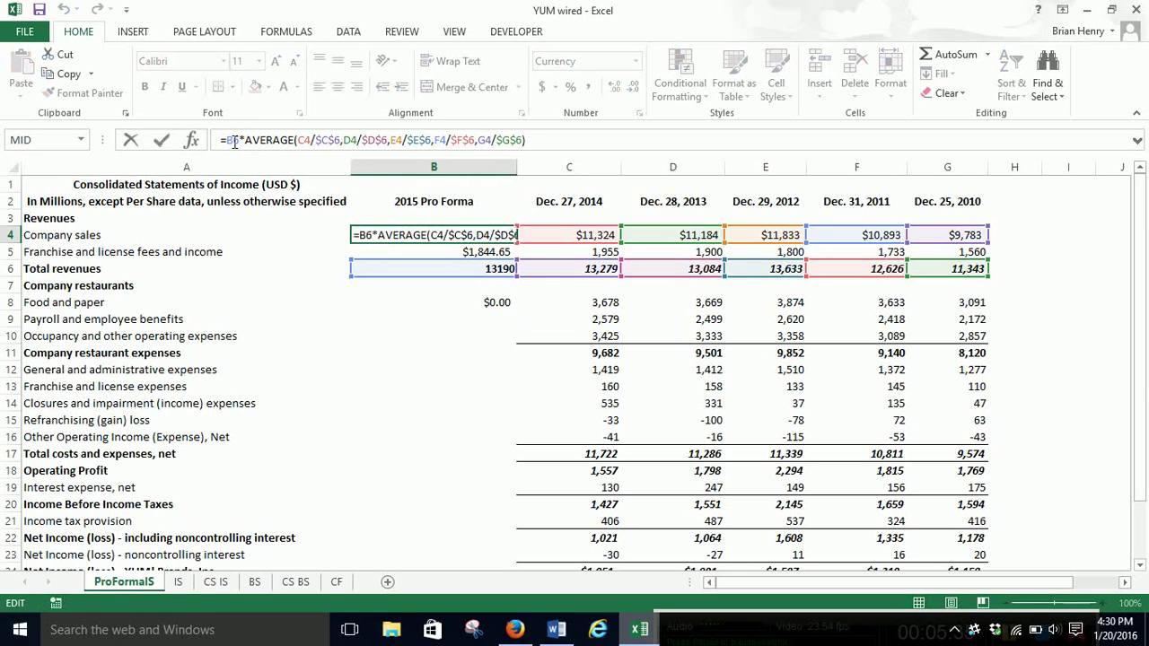
{"action": "left_click_drag", "start_coordinate": [234, 142], "coordinate": [420, 142]}
{"action": "key", "text": "Return"}
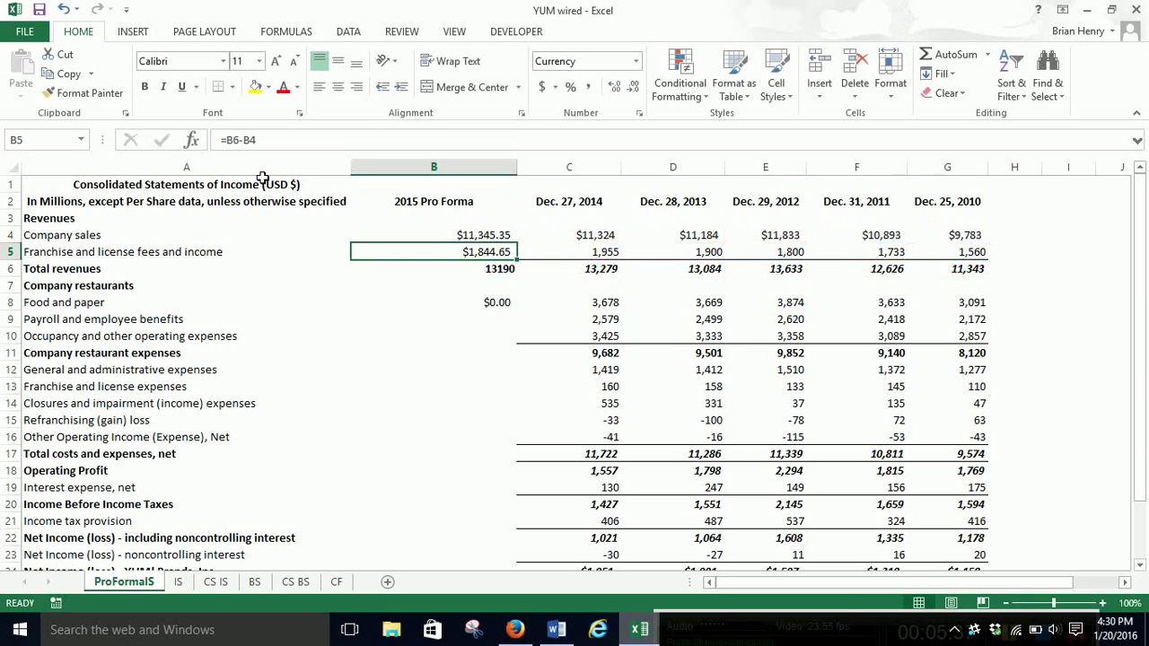
{"action": "left_click", "coordinate": [501, 273]}
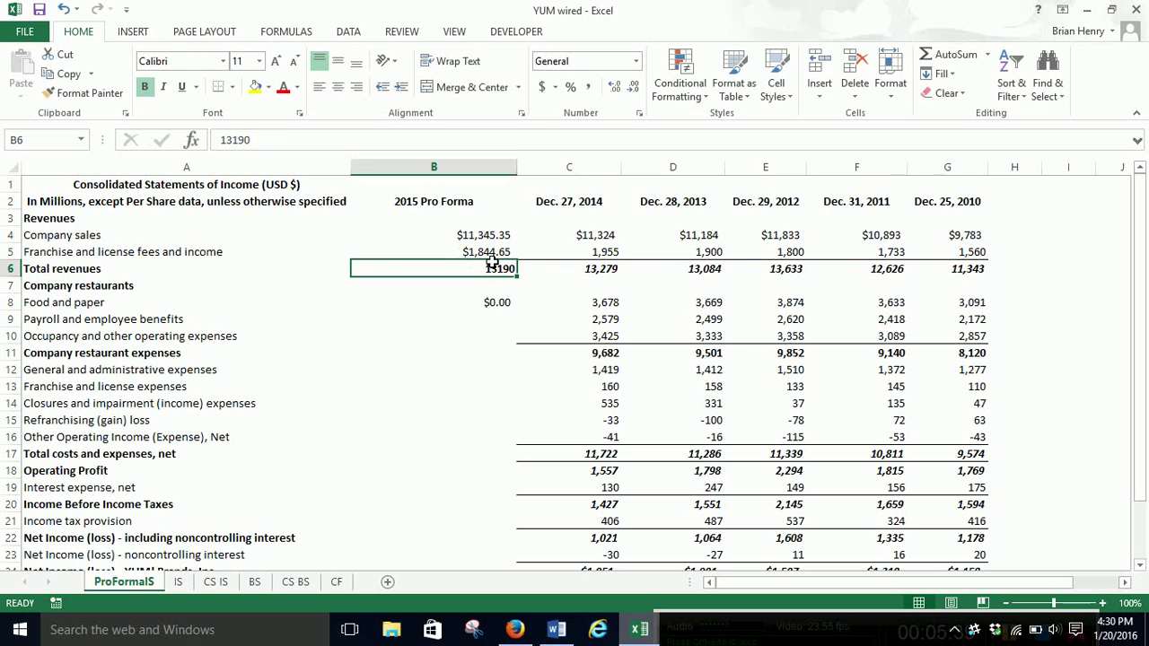
Copy the B4 formula with its $B$6 reference into B8 for the 2015 Pro Forma food and paper expense
{"action": "left_click", "coordinate": [472, 236]}
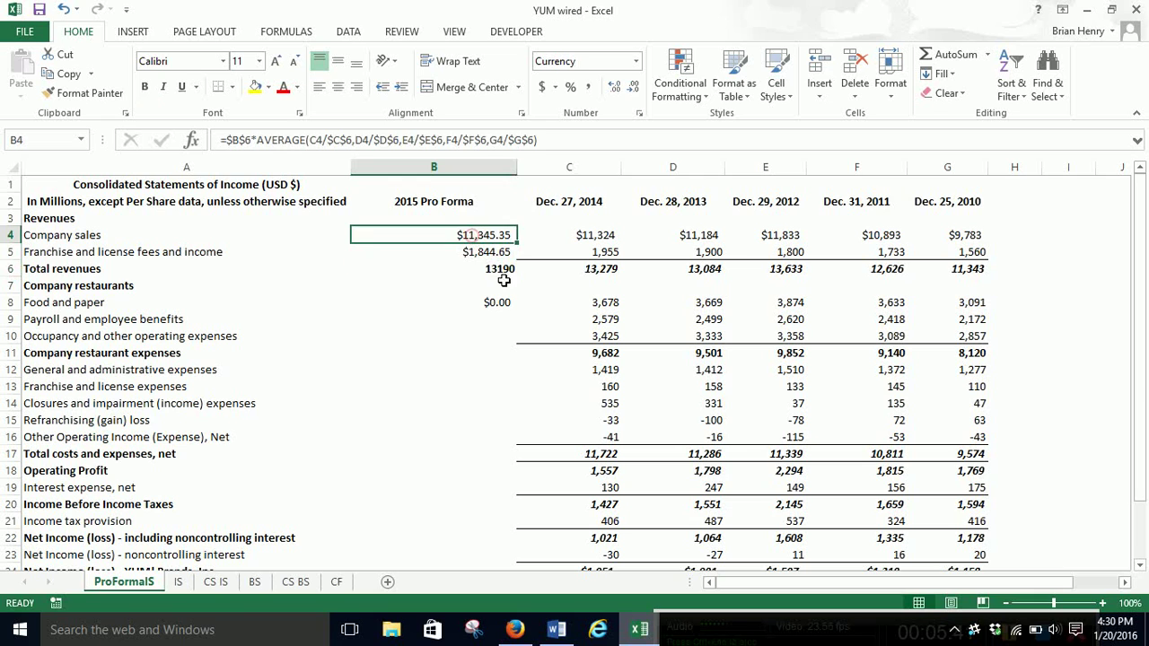
{"action": "key", "text": "ctrl+c"}
{"action": "left_click", "coordinate": [495, 298]}
{"action": "key", "text": "ctrl+v"}
{"action": "key", "text": "ctrl+v"}
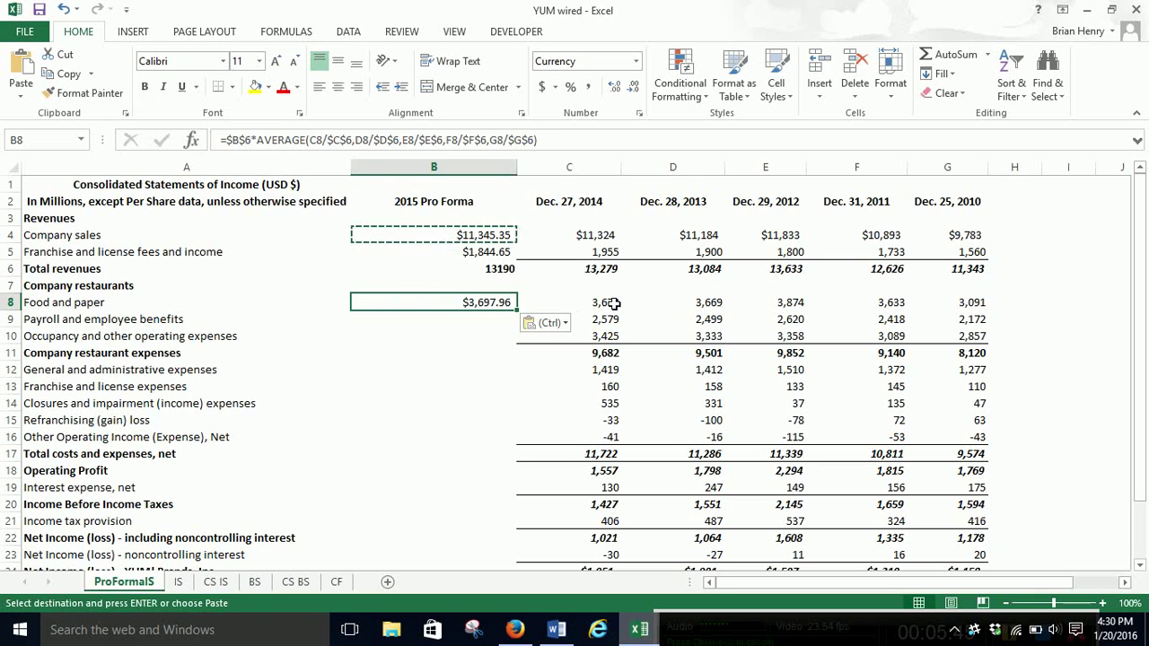
Copy the food and paper formula into B9 and B10 for payroll and employee benefits and occupancy and other operating expenses
{"action": "left_click", "coordinate": [491, 323]}
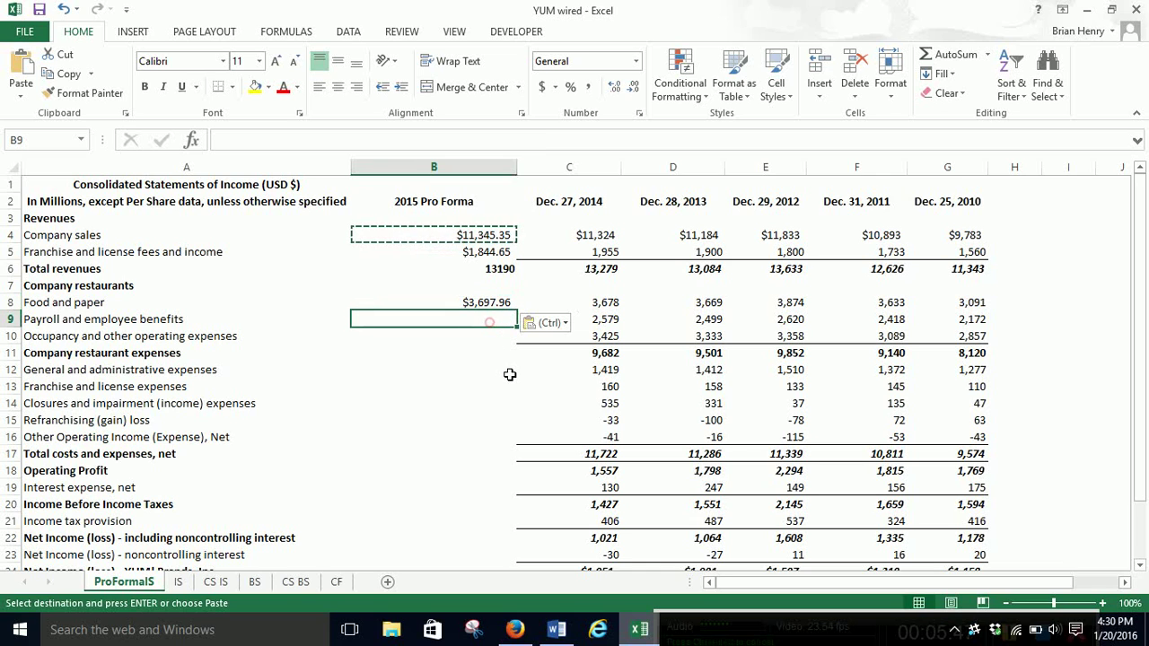
{"action": "key", "text": "ctrl+v"}
{"action": "left_click", "coordinate": [492, 337]}
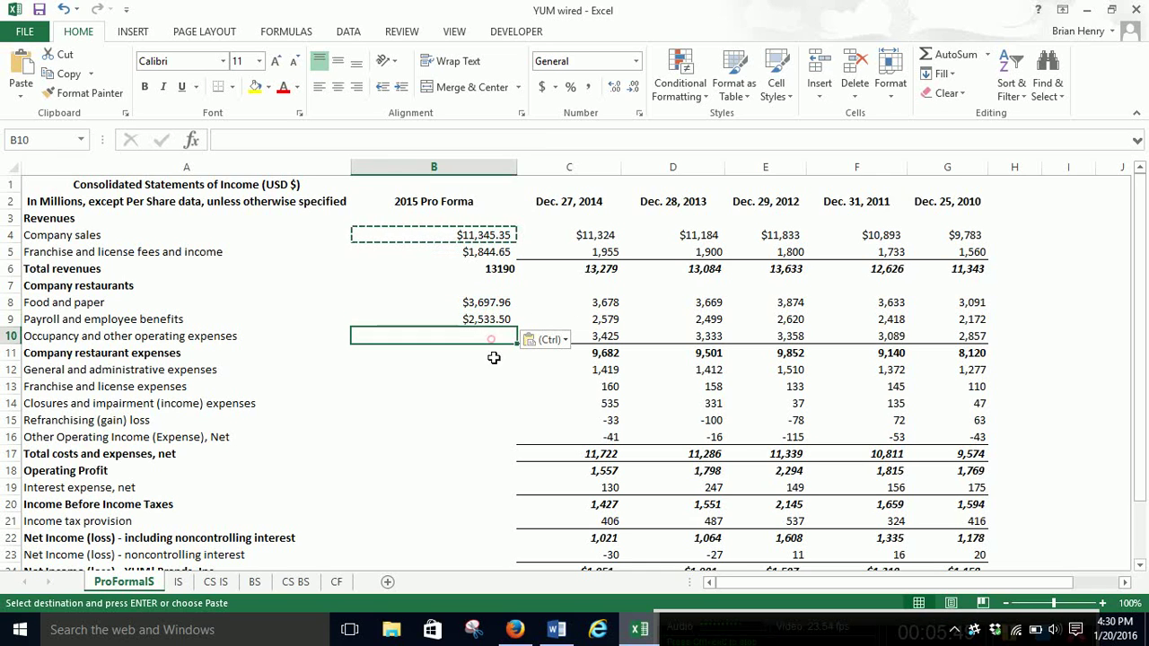
{"action": "key", "text": "ctrl+v"}
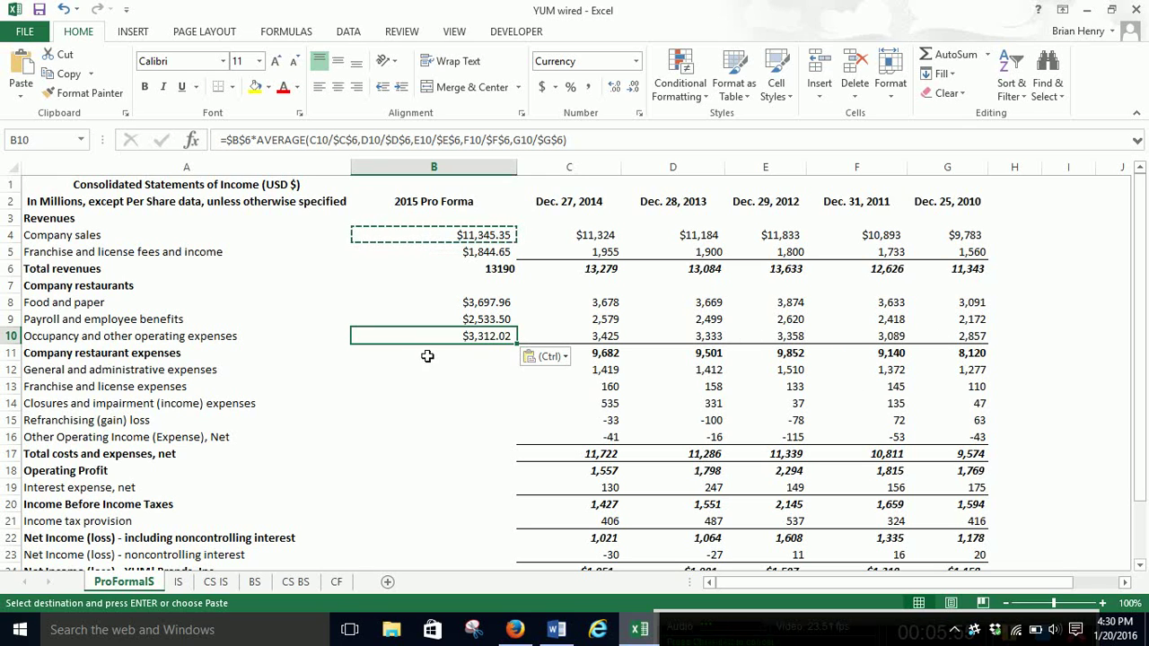
Review the franchise, closures, refranchising, other operating and interest expense rows and their historical amounts down to the end of the statement
{"action": "left_click", "coordinate": [140, 387]}
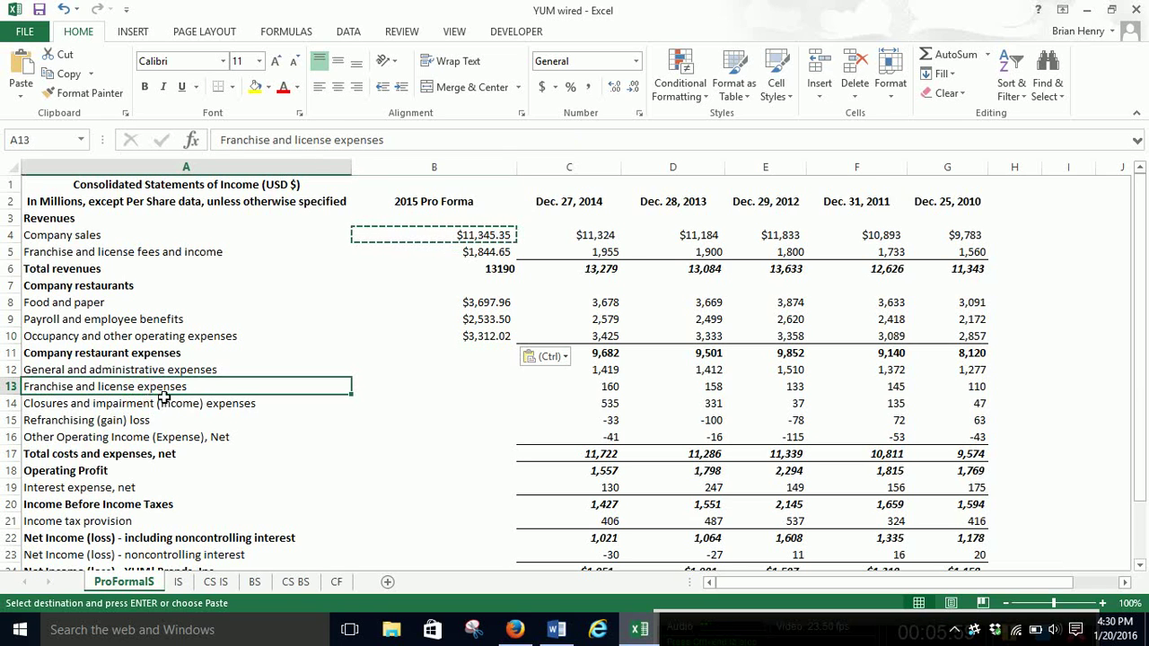
{"action": "left_click", "coordinate": [156, 404]}
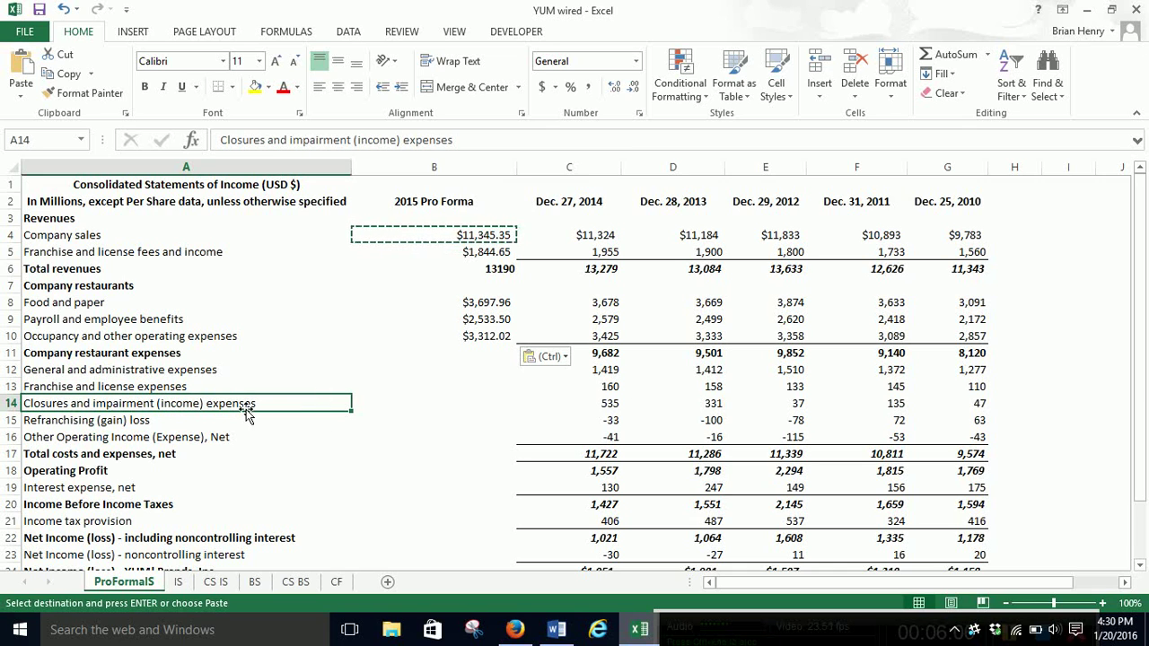
{"action": "left_click", "coordinate": [137, 423]}
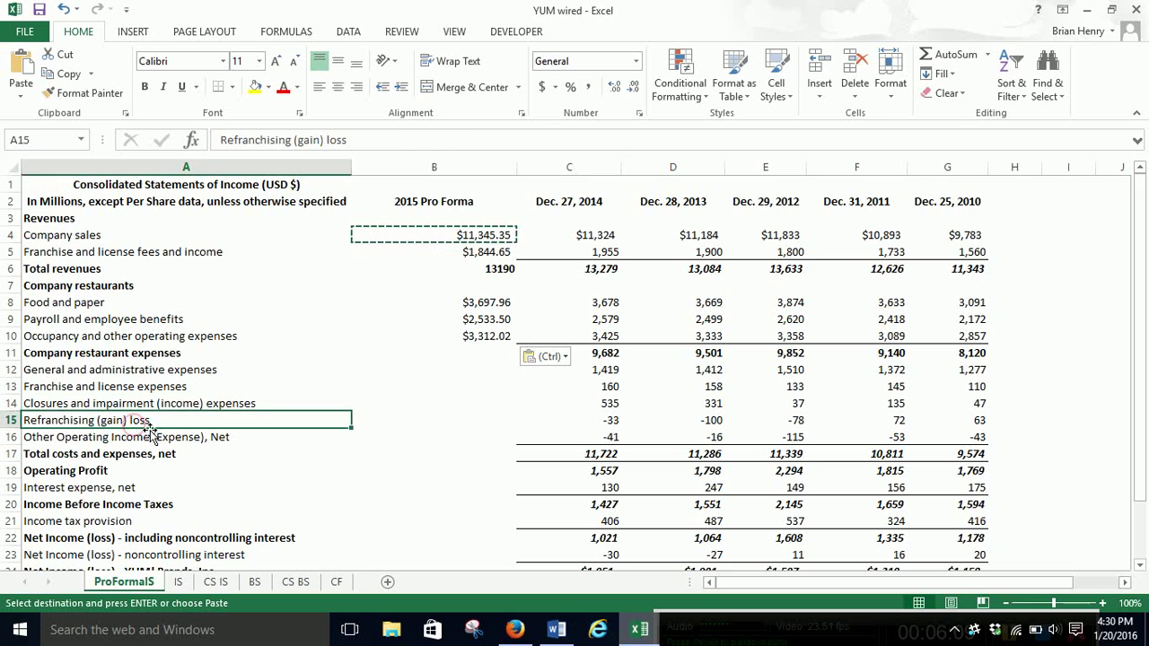
{"action": "left_click", "coordinate": [150, 433]}
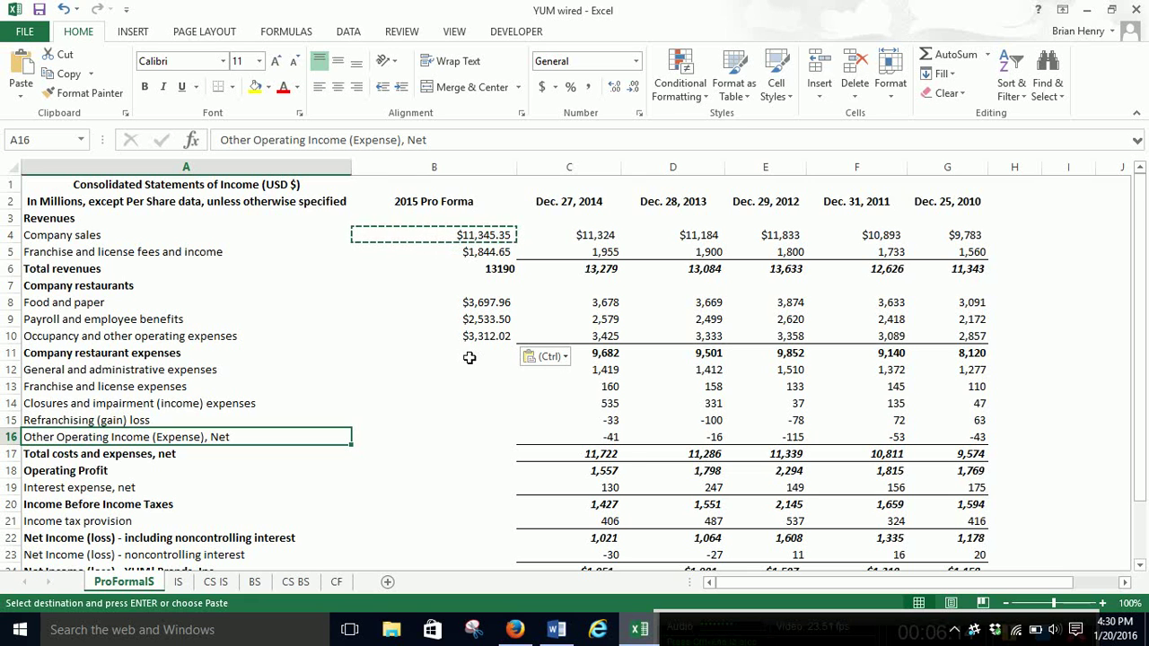
{"action": "scroll", "coordinate": [469, 358], "scroll_direction": "down", "scroll_amount": 1}
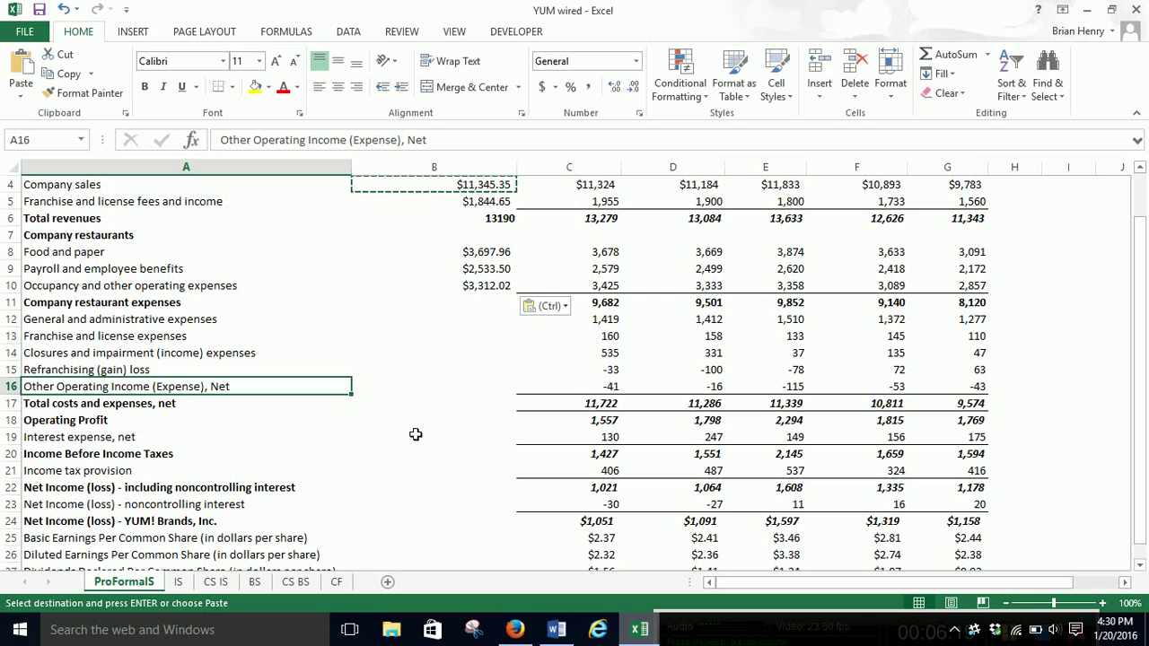
{"action": "left_click", "coordinate": [72, 437]}
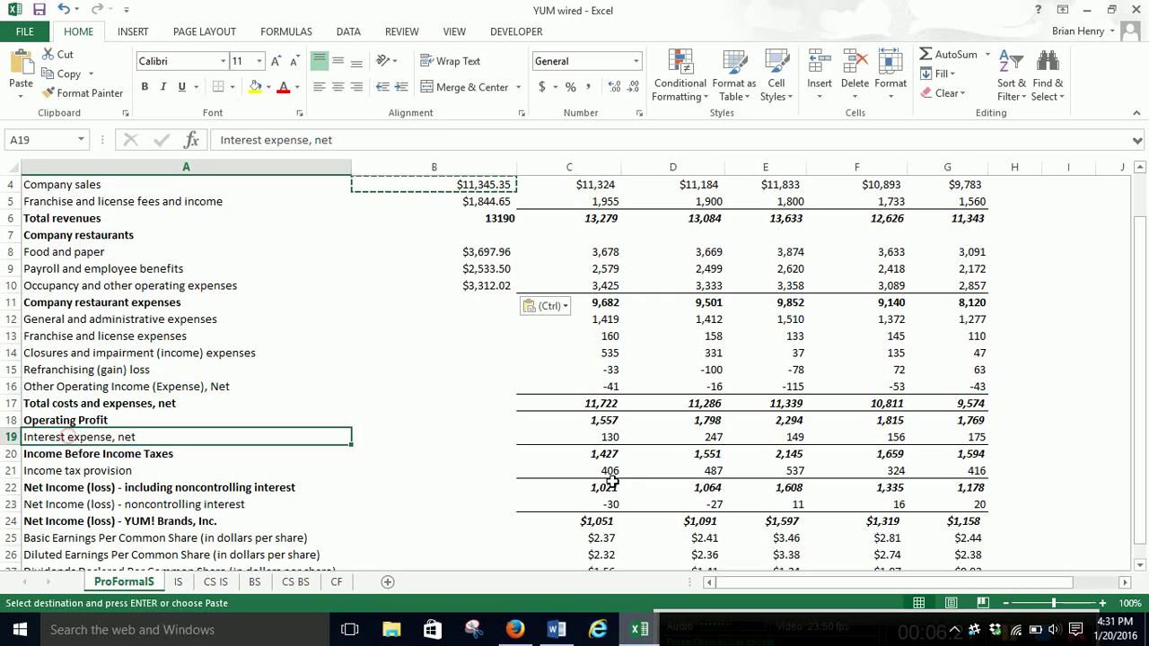
{"action": "left_click", "coordinate": [618, 438]}
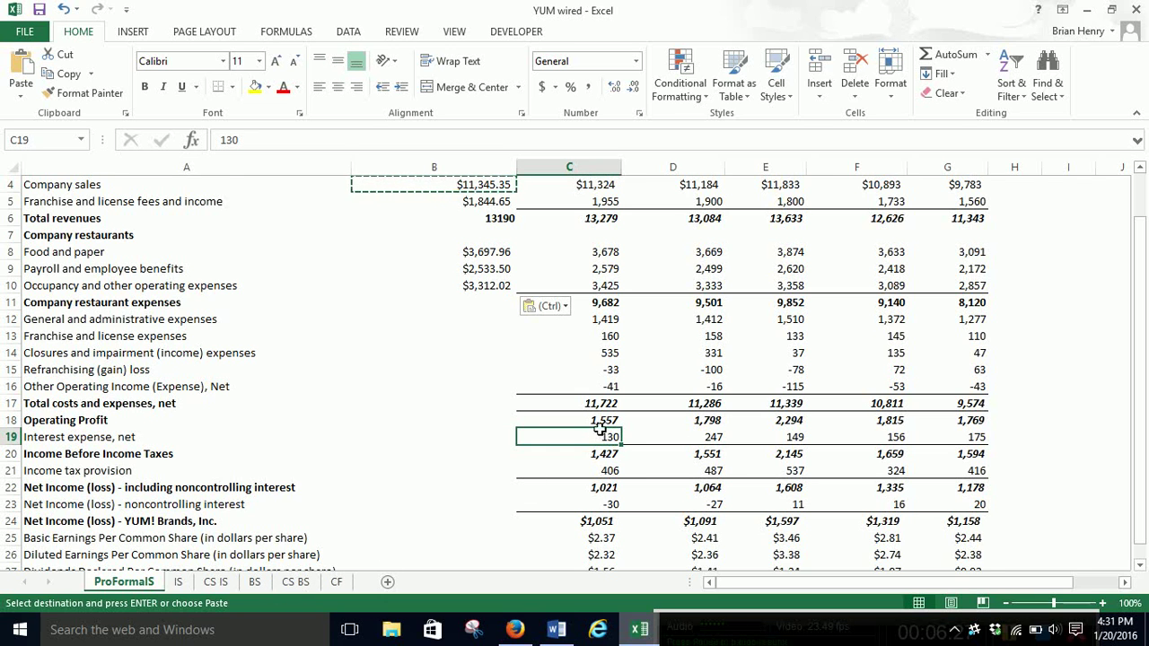
{"action": "scroll", "coordinate": [602, 437], "scroll_direction": "up", "scroll_amount": 1}
{"action": "scroll", "coordinate": [526, 374], "scroll_direction": "down", "scroll_amount": 1}
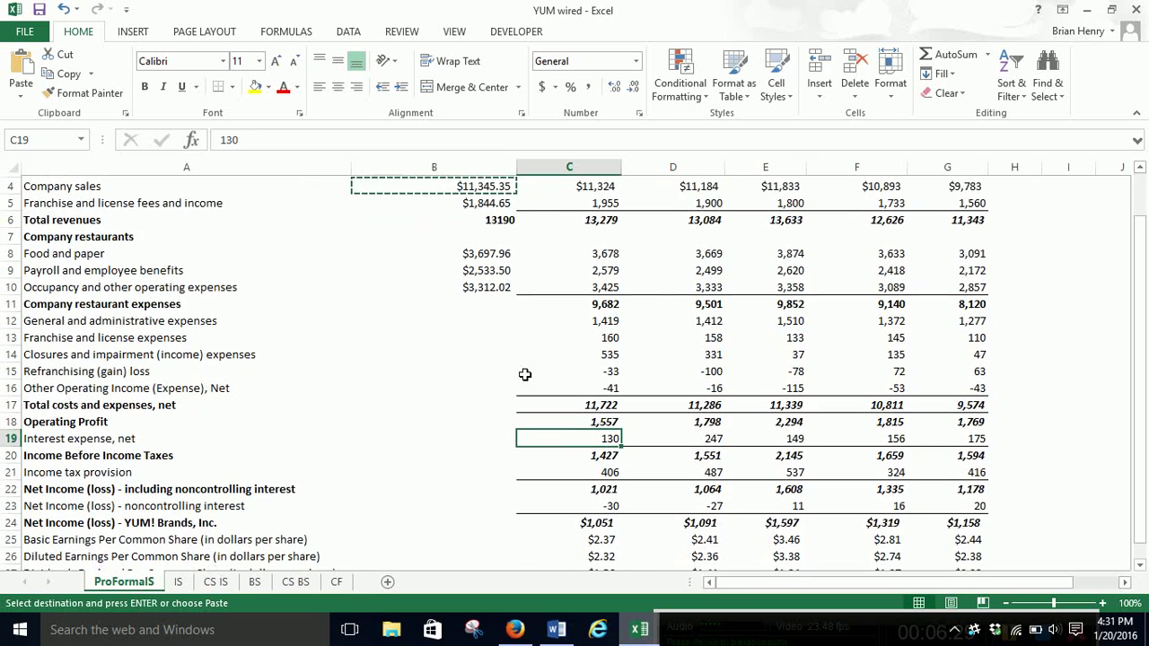
{"action": "scroll", "coordinate": [366, 461], "scroll_direction": "down", "scroll_amount": 1}
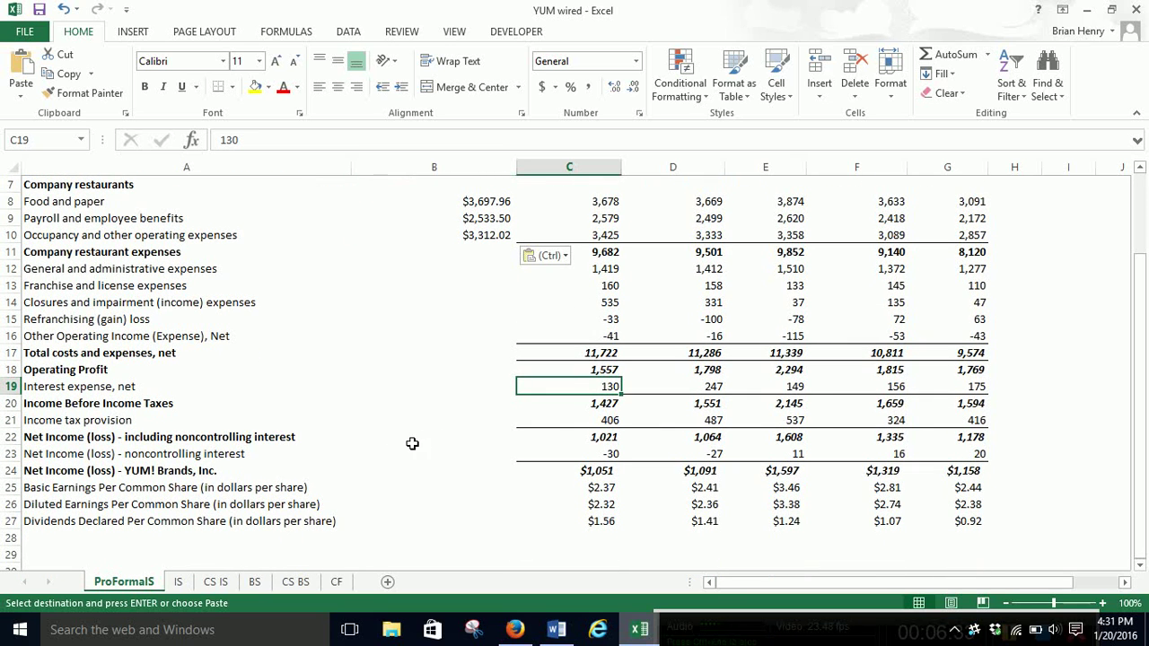
{"action": "scroll", "coordinate": [561, 455], "scroll_direction": "up", "scroll_amount": 2}
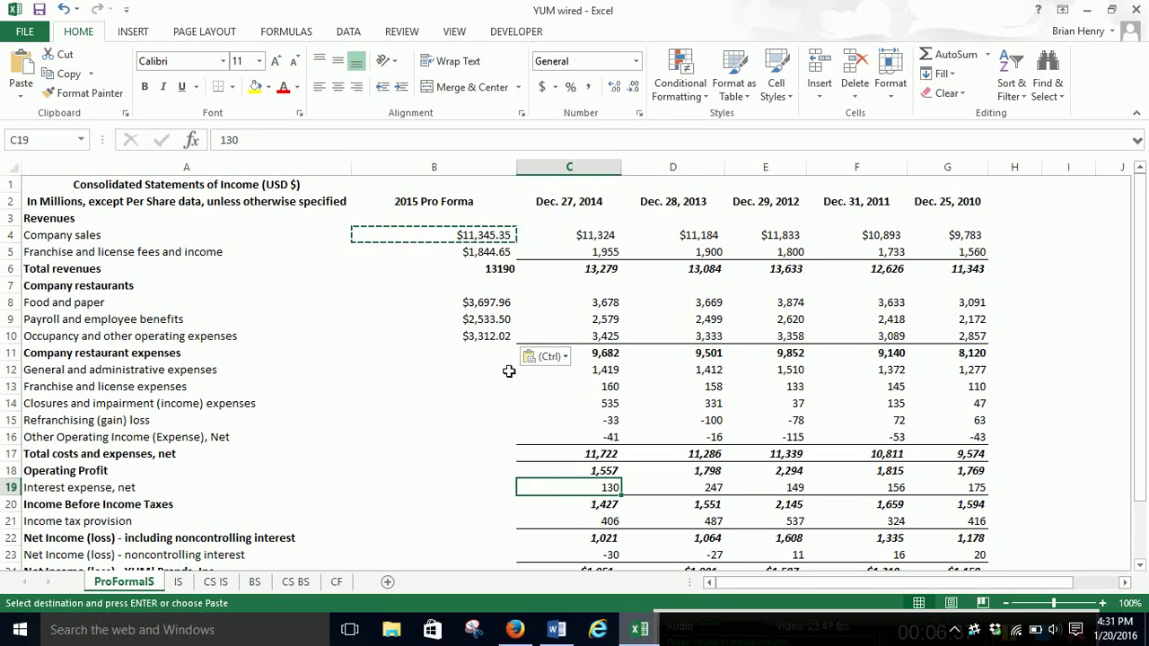
Set general and administrative expenses in B12 equal to the 2014 amount with =C12 and fill the formula down through B16
{"action": "left_click", "coordinate": [508, 369]}
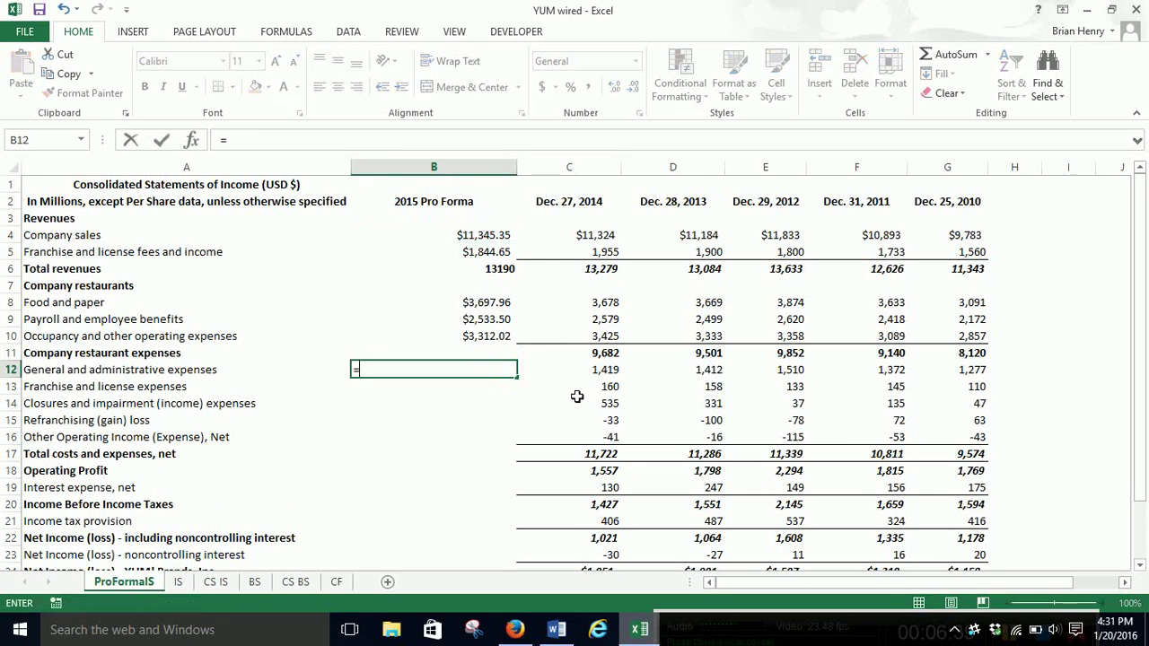
{"action": "key", "text": "Right"}
{"action": "key", "text": "Return"}
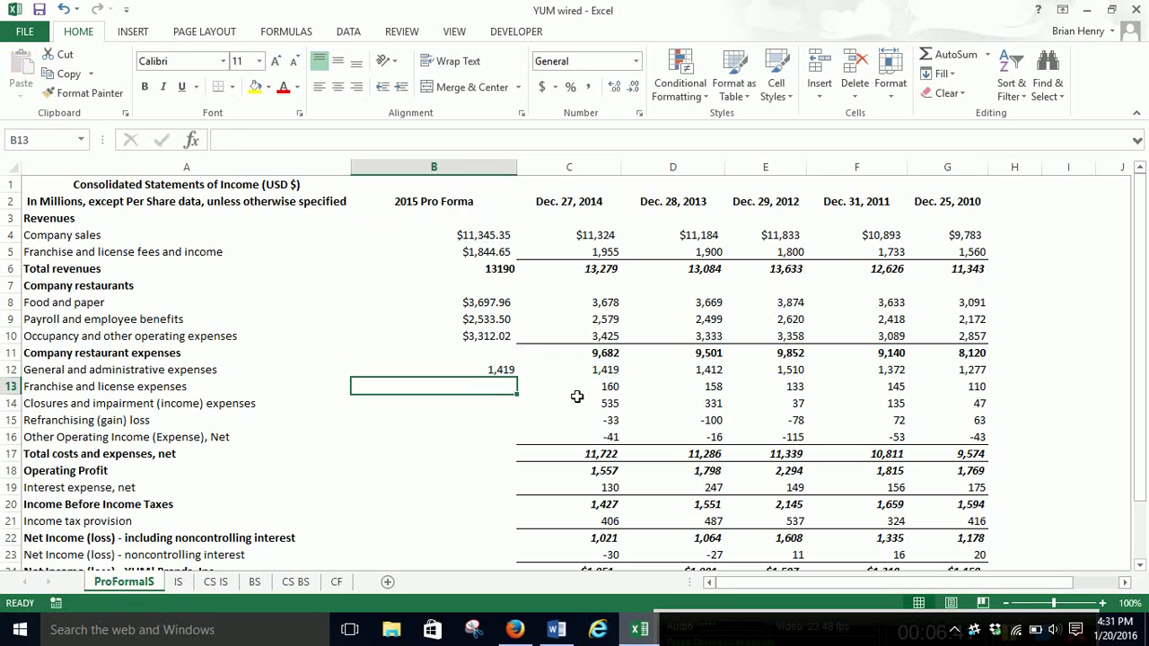
{"action": "key", "text": "Up"}
{"action": "left_click_drag", "start_coordinate": [517, 378], "coordinate": [513, 440]}
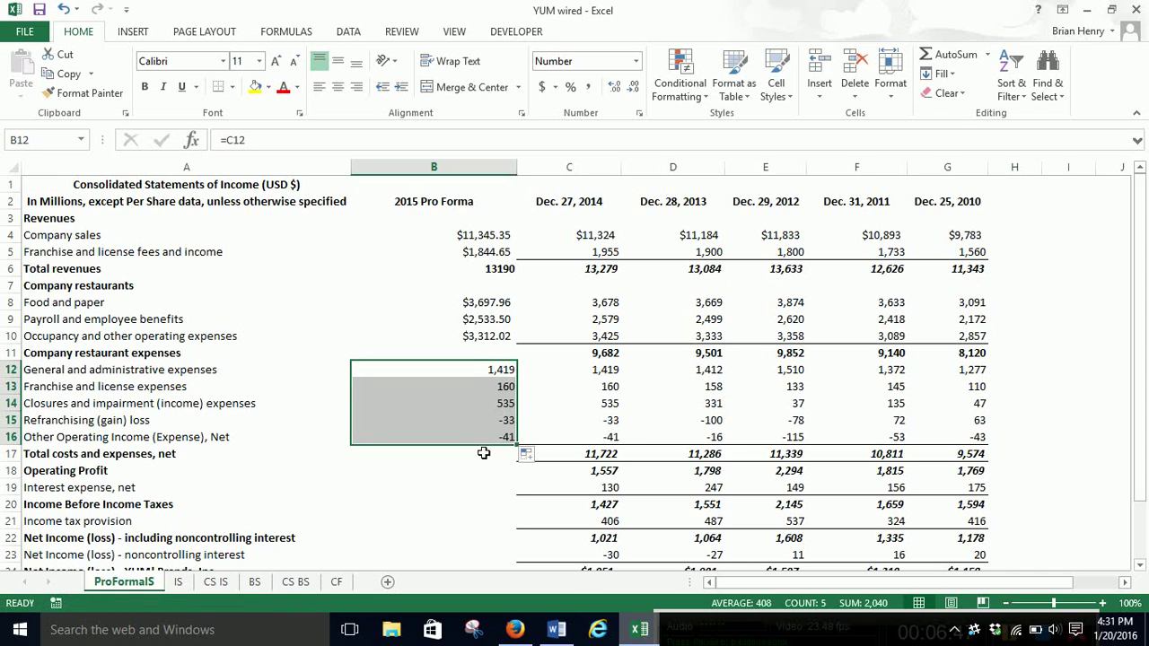
Copy the total costs and expenses sum from C17 to B17 and the company restaurant expenses sum from C11 to B11
{"action": "left_click", "coordinate": [485, 453]}
{"action": "left_click", "coordinate": [575, 451]}
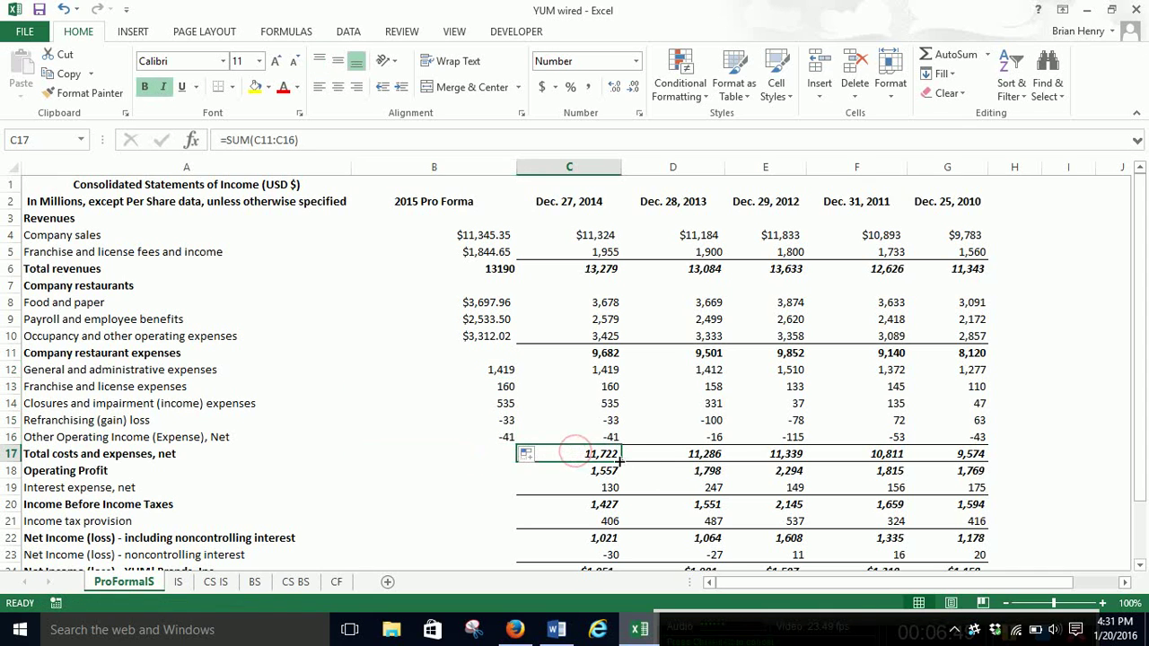
{"action": "left_click_drag", "start_coordinate": [616, 462], "coordinate": [432, 460]}
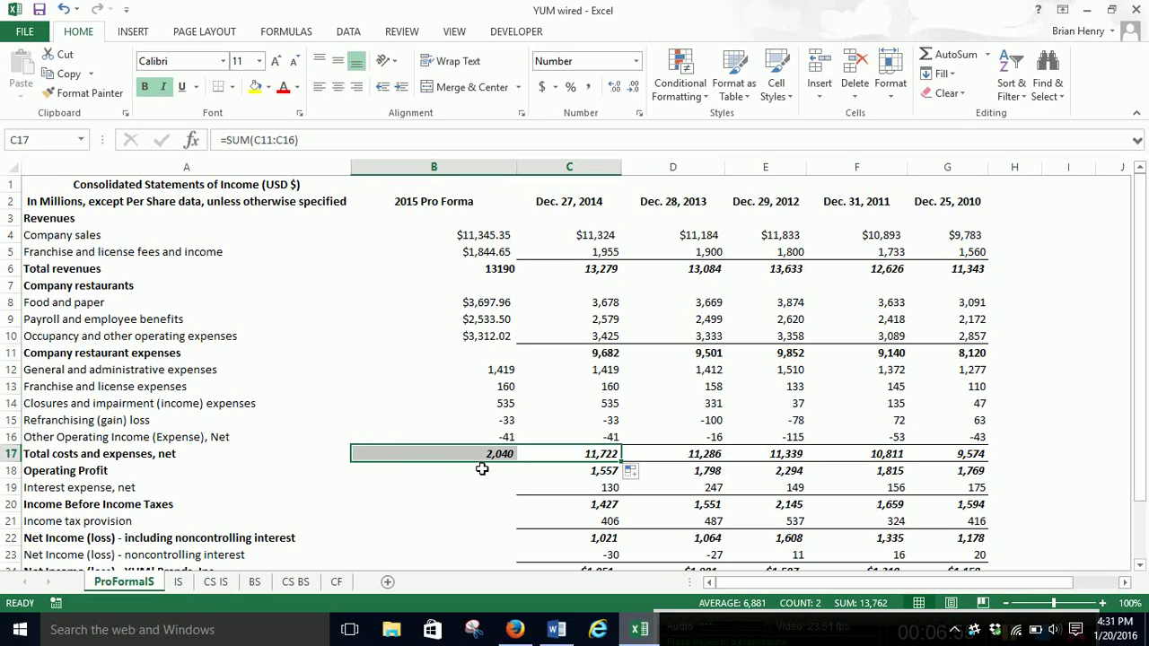
{"action": "left_click", "coordinate": [567, 355]}
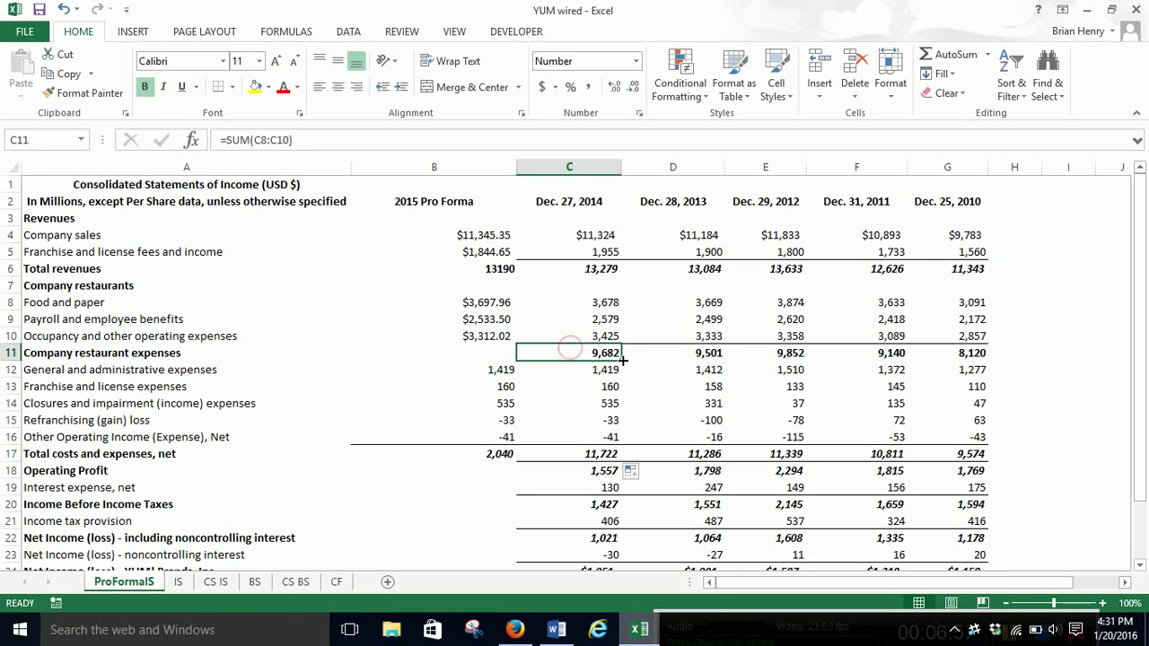
{"action": "left_click_drag", "start_coordinate": [621, 361], "coordinate": [419, 357]}
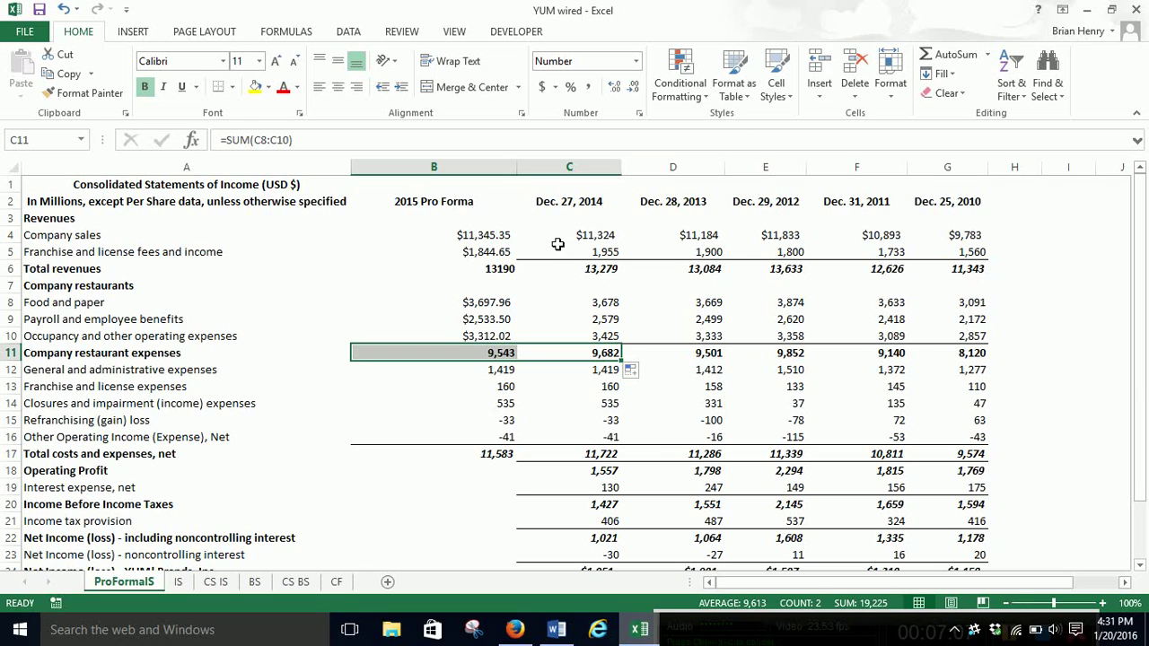
Format the 2015 Pro Forma total revenues in B6 with the comma style and two decimal places
{"action": "left_click", "coordinate": [485, 265]}
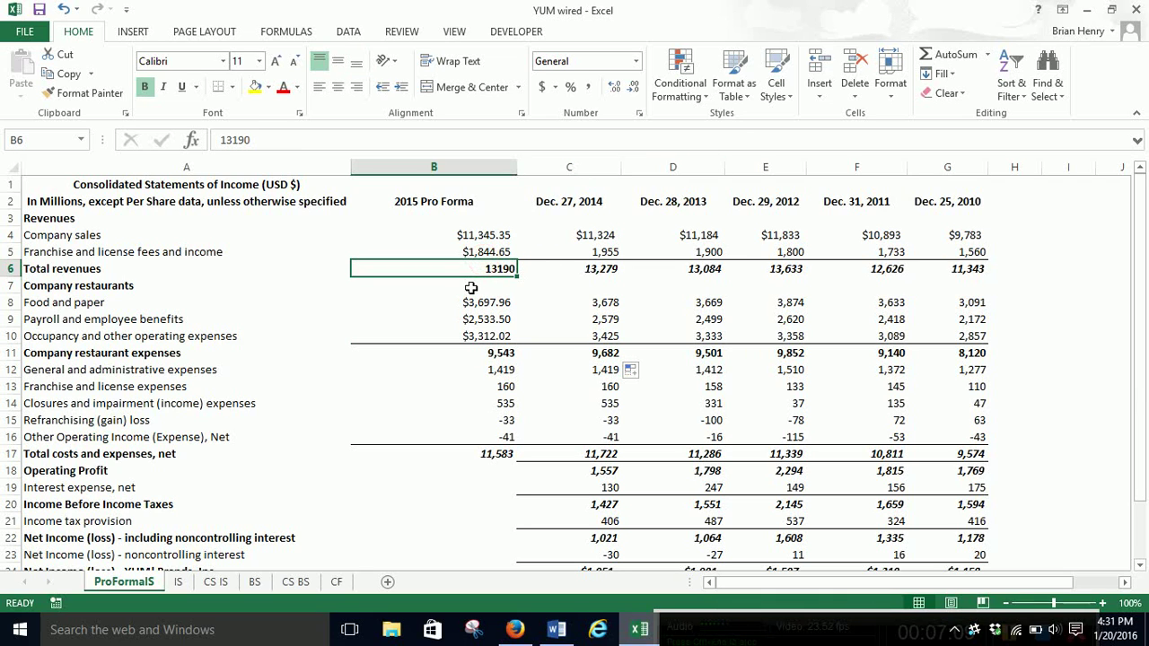
{"action": "left_click", "coordinate": [588, 86]}
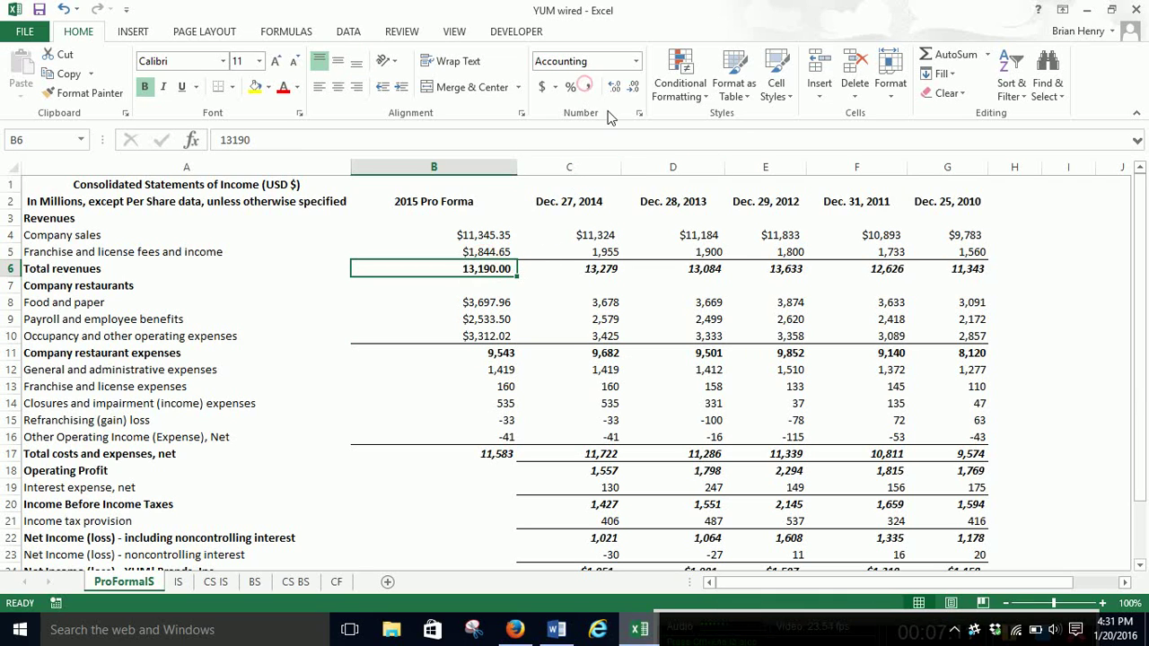
{"action": "left_click", "coordinate": [634, 86]}
{"action": "left_click", "coordinate": [634, 86]}
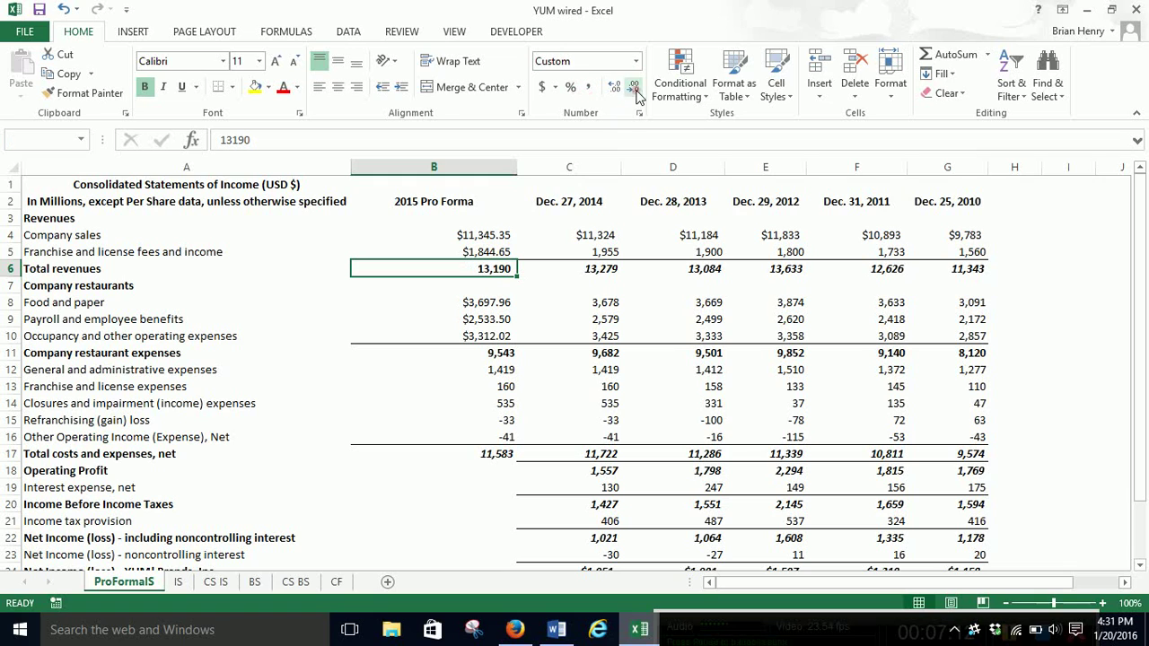
{"action": "left_click", "coordinate": [623, 93]}
{"action": "left_click", "coordinate": [620, 95]}
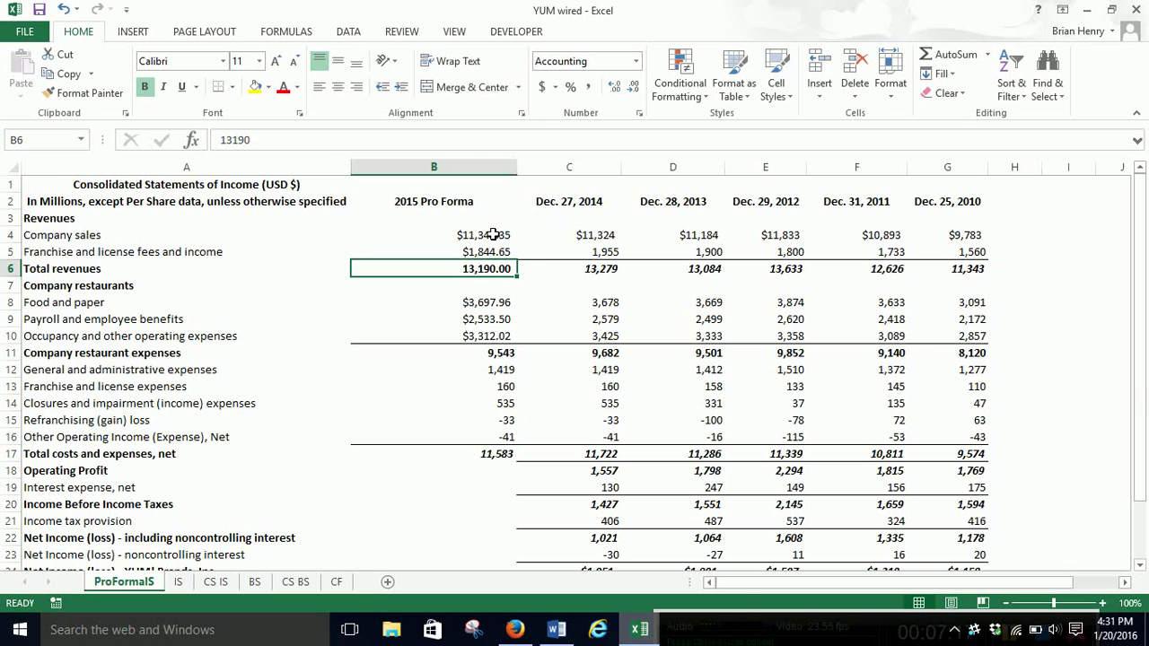
Reduce the 2015 Pro Forma amounts in B4:B10 to zero decimal places in currency format
{"action": "left_click_drag", "start_coordinate": [494, 236], "coordinate": [482, 336]}
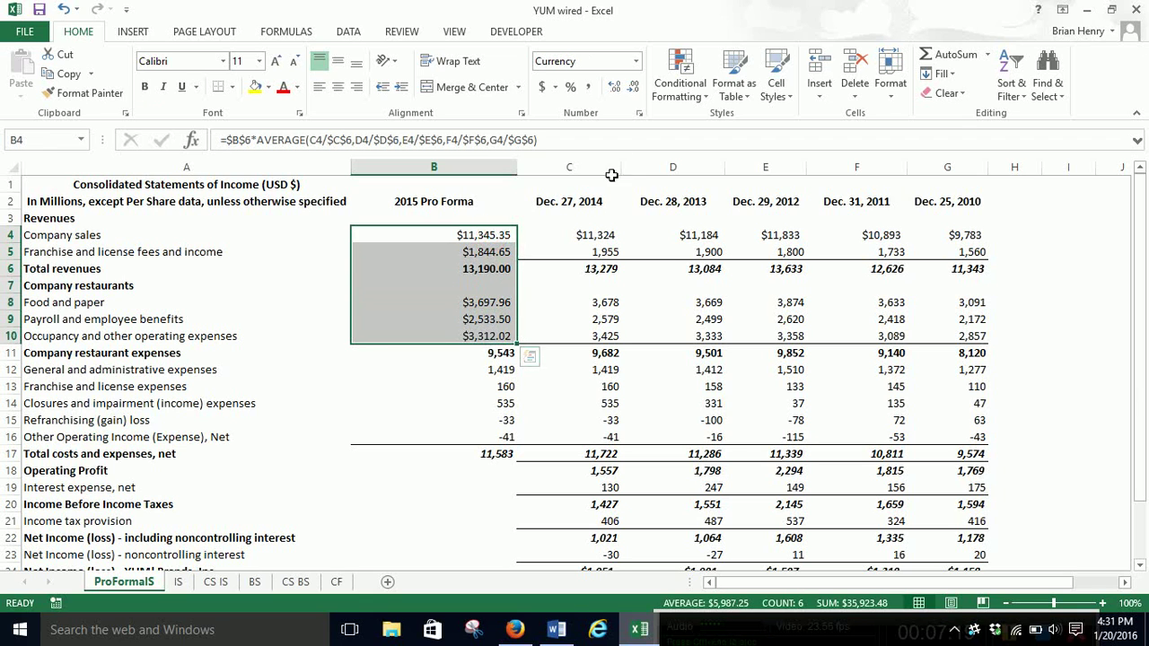
{"action": "left_click", "coordinate": [633, 88]}
{"action": "left_click", "coordinate": [633, 87]}
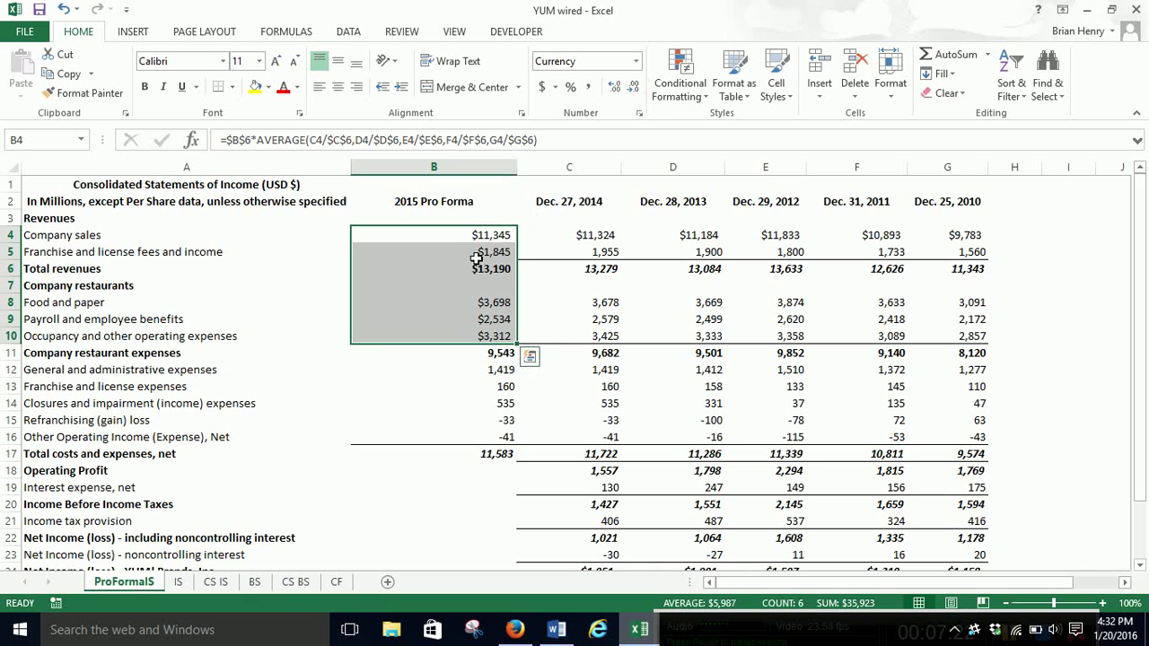
Copy the operating profit formula from C18 to B18 for the 2015 Pro Forma column
{"action": "scroll", "coordinate": [555, 371], "scroll_direction": "down", "scroll_amount": 2}
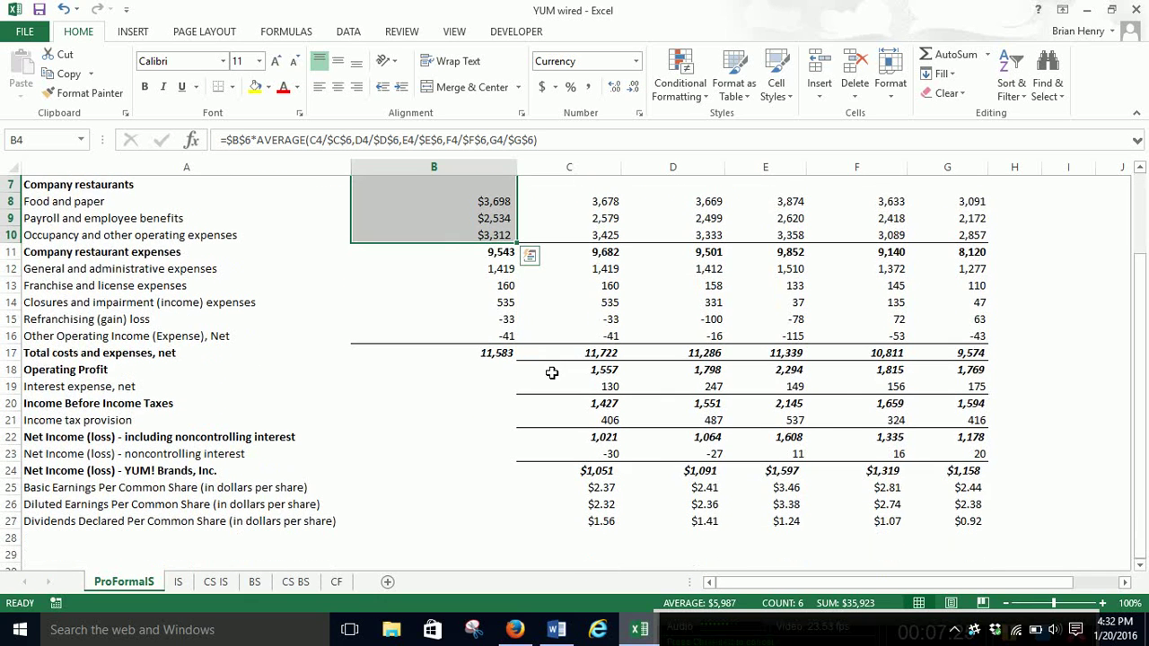
{"action": "left_click", "coordinate": [503, 382]}
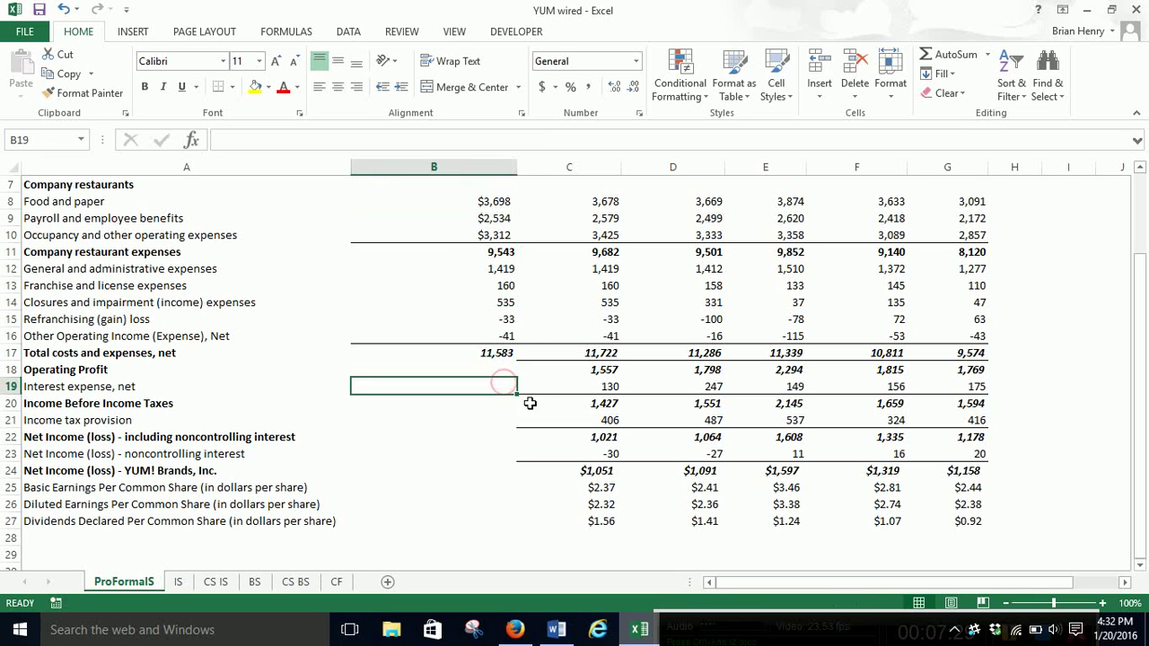
{"action": "left_click", "coordinate": [552, 370]}
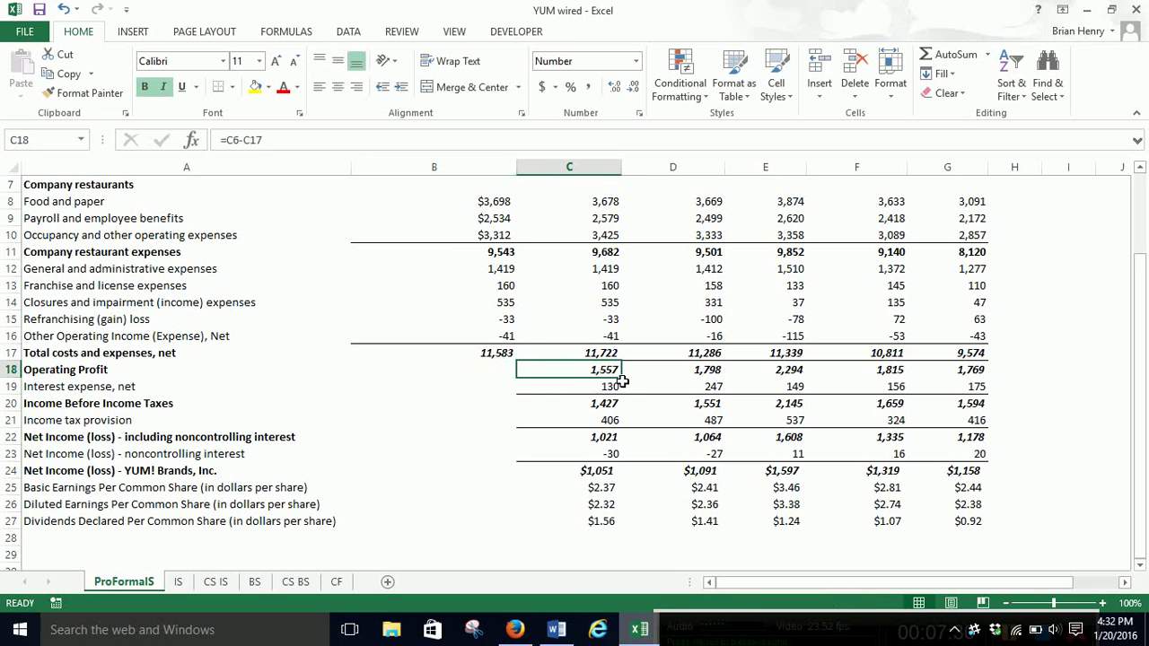
{"action": "left_click_drag", "start_coordinate": [623, 381], "coordinate": [449, 382]}
Set interest expense in B19 to =C19 and copy the income before income taxes formula from C20 to B20
{"action": "left_click", "coordinate": [495, 386]}
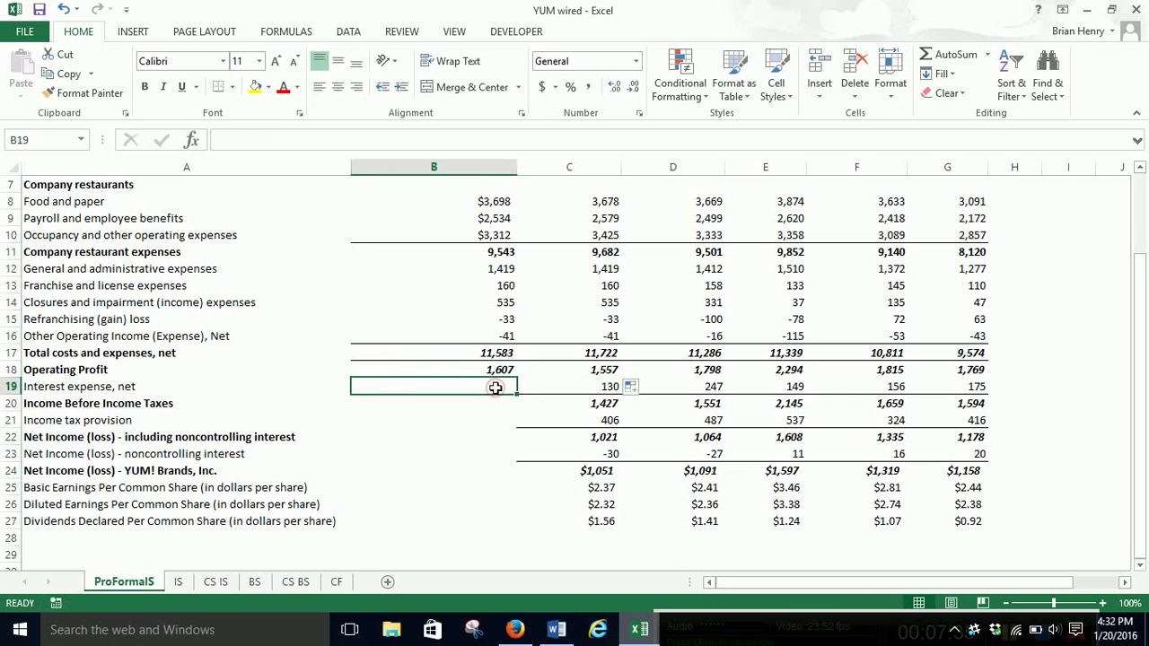
{"action": "type", "text": "="}
{"action": "key", "text": "Right"}
{"action": "key", "text": "Return"}
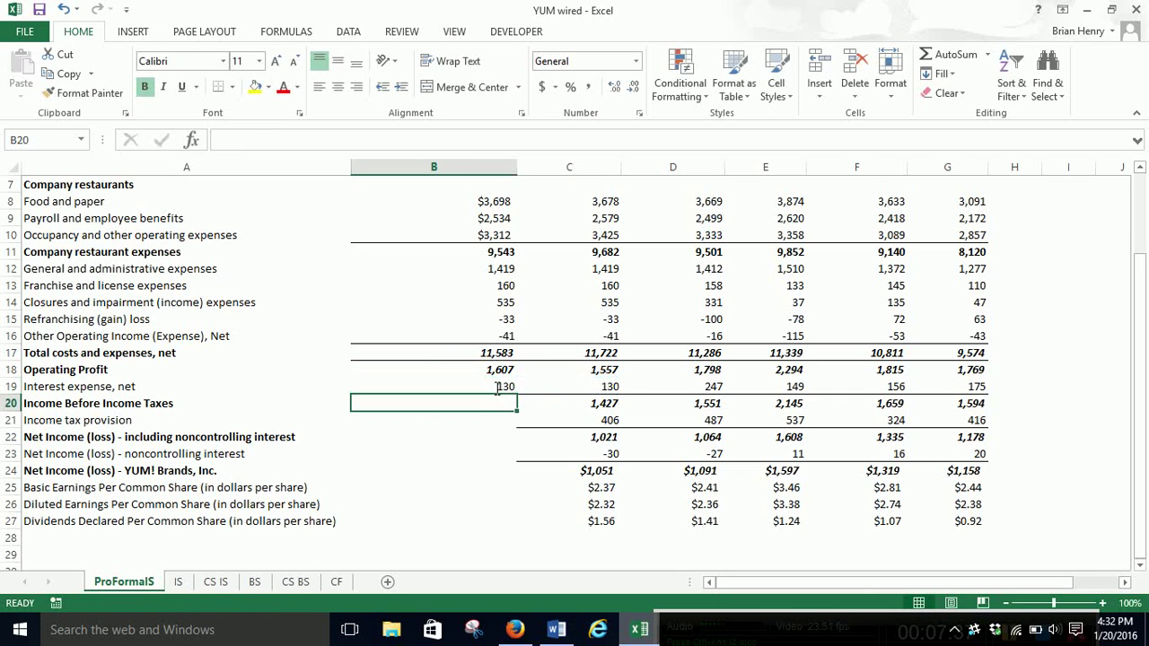
{"action": "left_click", "coordinate": [575, 403]}
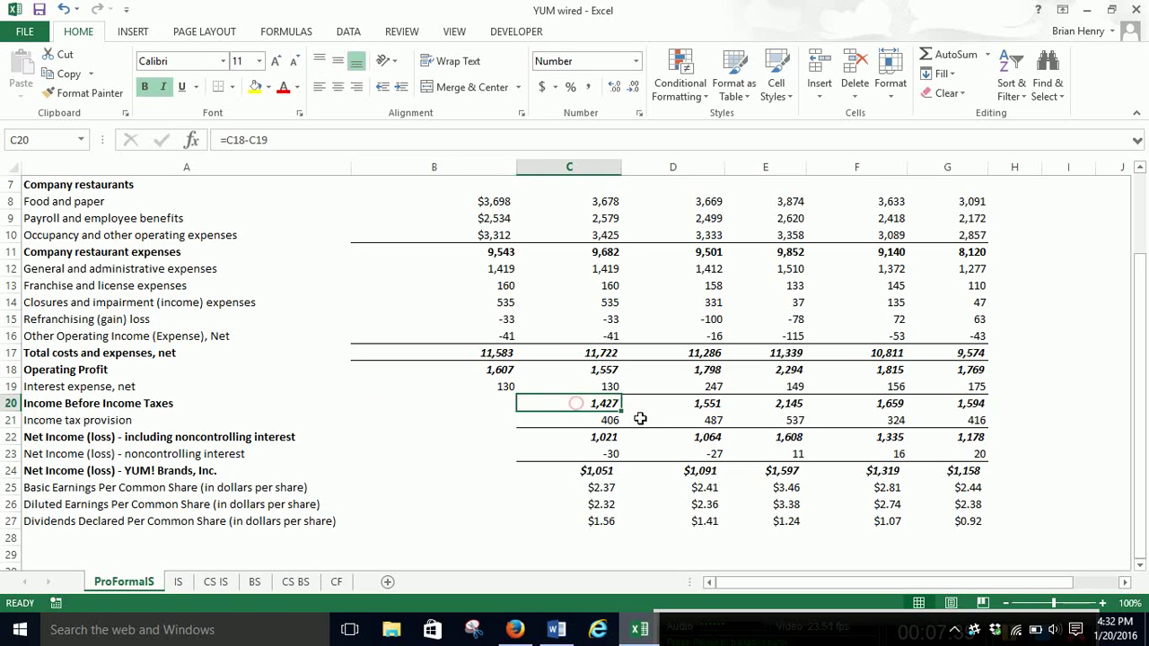
{"action": "left_click_drag", "start_coordinate": [622, 407], "coordinate": [425, 407]}
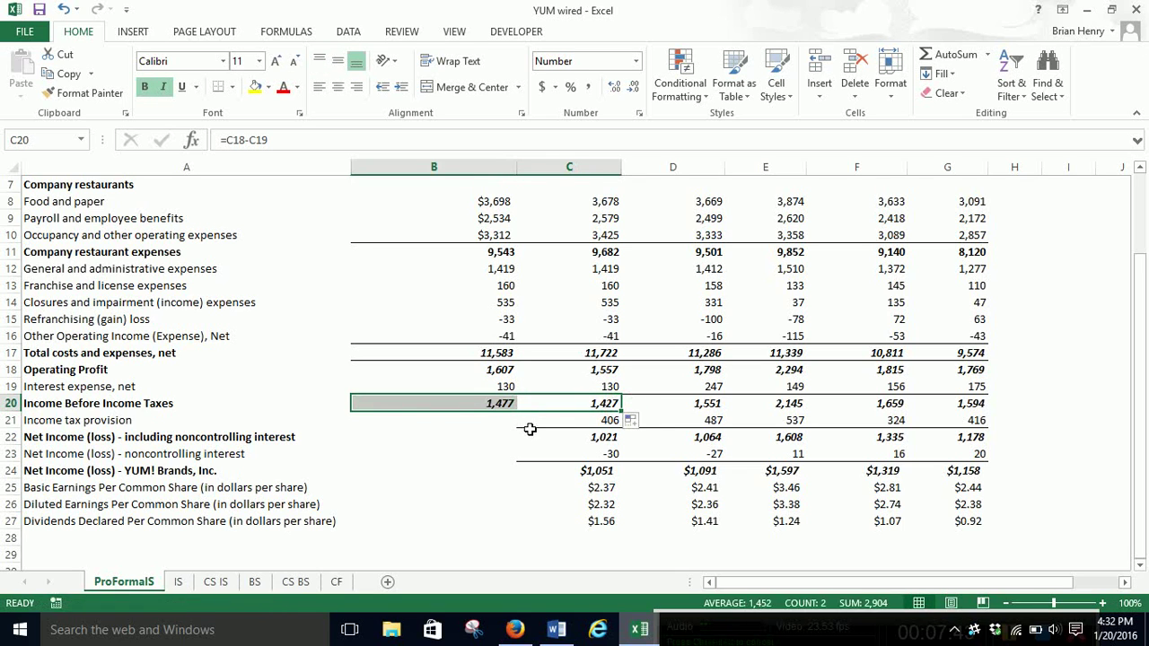
{"action": "left_click", "coordinate": [505, 421]}
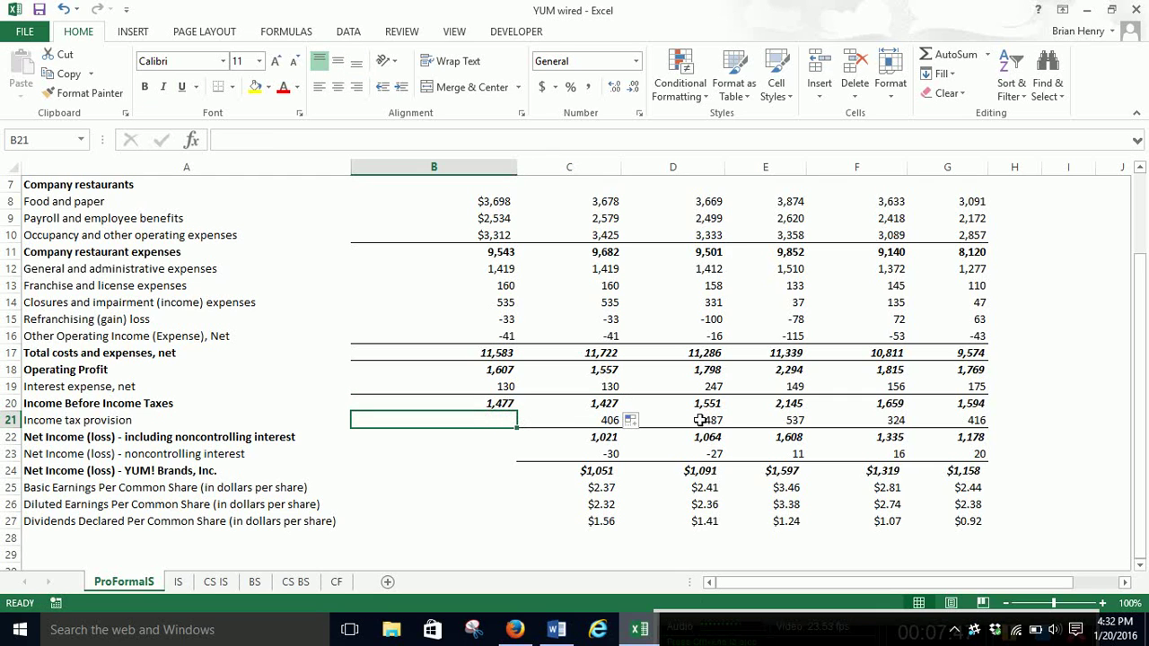
{"action": "left_click", "coordinate": [608, 417]}
{"action": "left_click", "coordinate": [607, 405]}
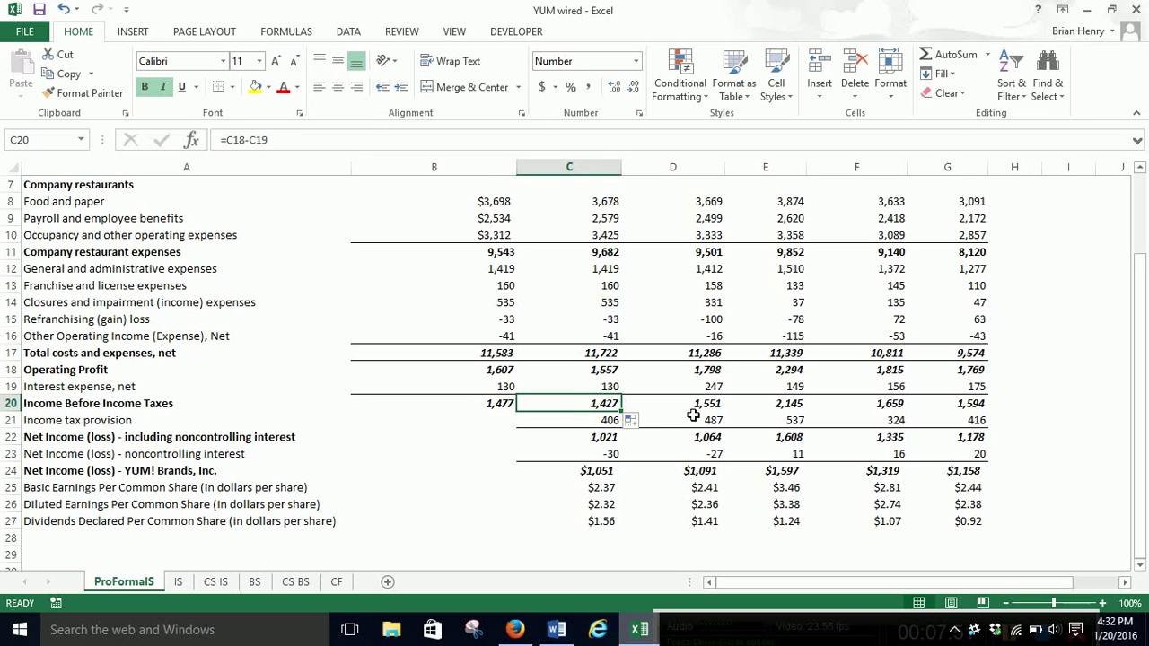
{"action": "left_click", "coordinate": [693, 422]}
{"action": "left_click", "coordinate": [687, 405]}
{"action": "key", "text": "ctrl+c"}
Enter the 2015 Pro Forma income tax provision in B21 as =B20*AVERAGE(C21/C20,D21/D20,E21/E20,F21/F20,G21/G20)
{"action": "left_click", "coordinate": [488, 424]}
{"action": "key", "text": "Escape"}
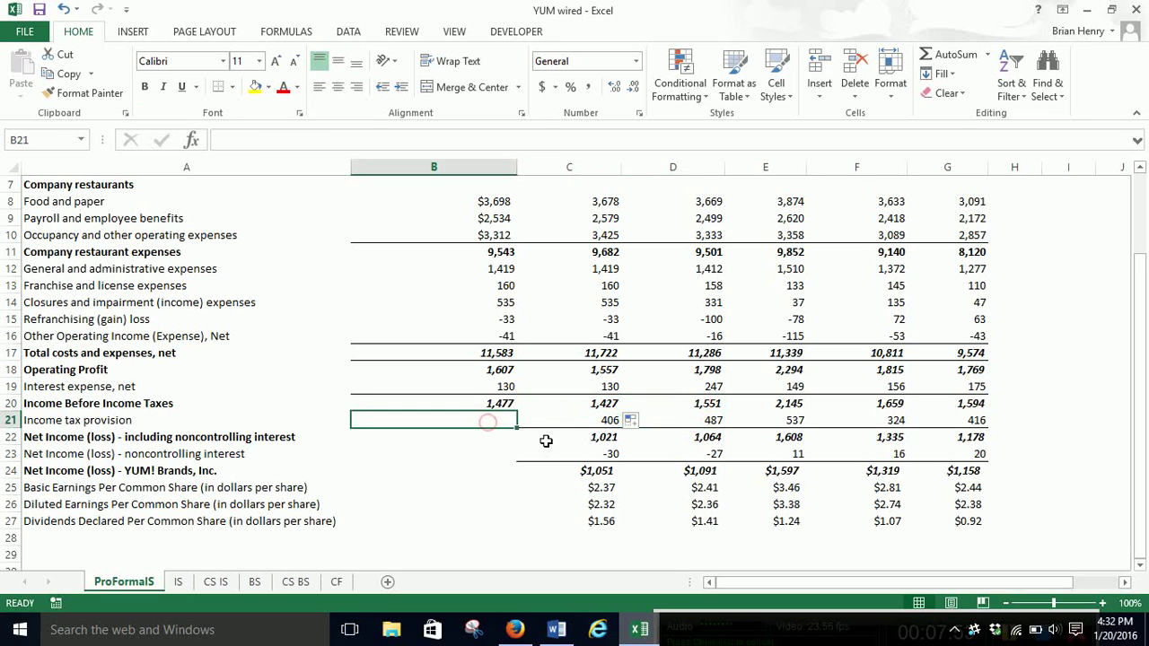
{"action": "type", "text": "="}
{"action": "key", "text": "Up"}
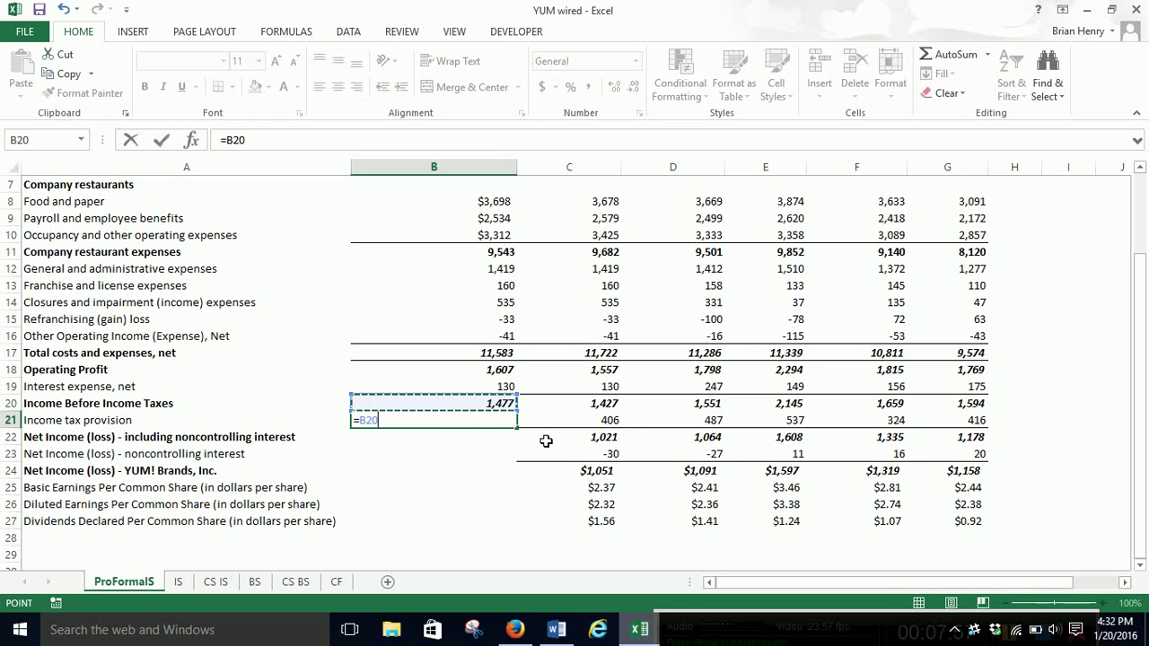
{"action": "type", "text": "*"}
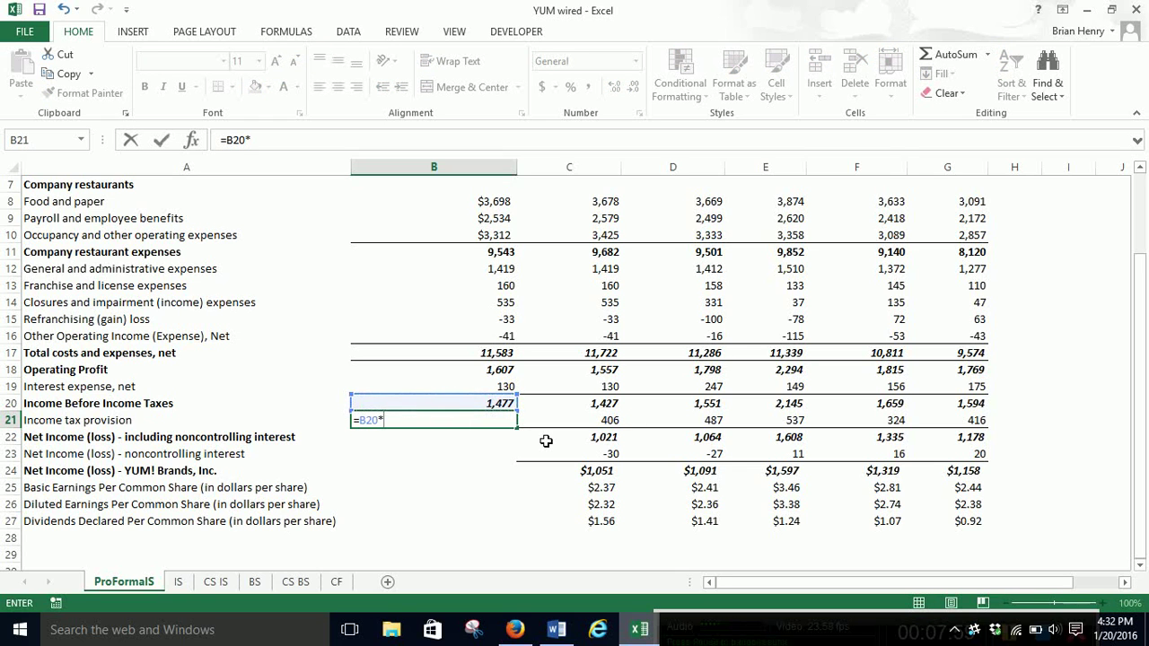
{"action": "type", "text": "Aver"}
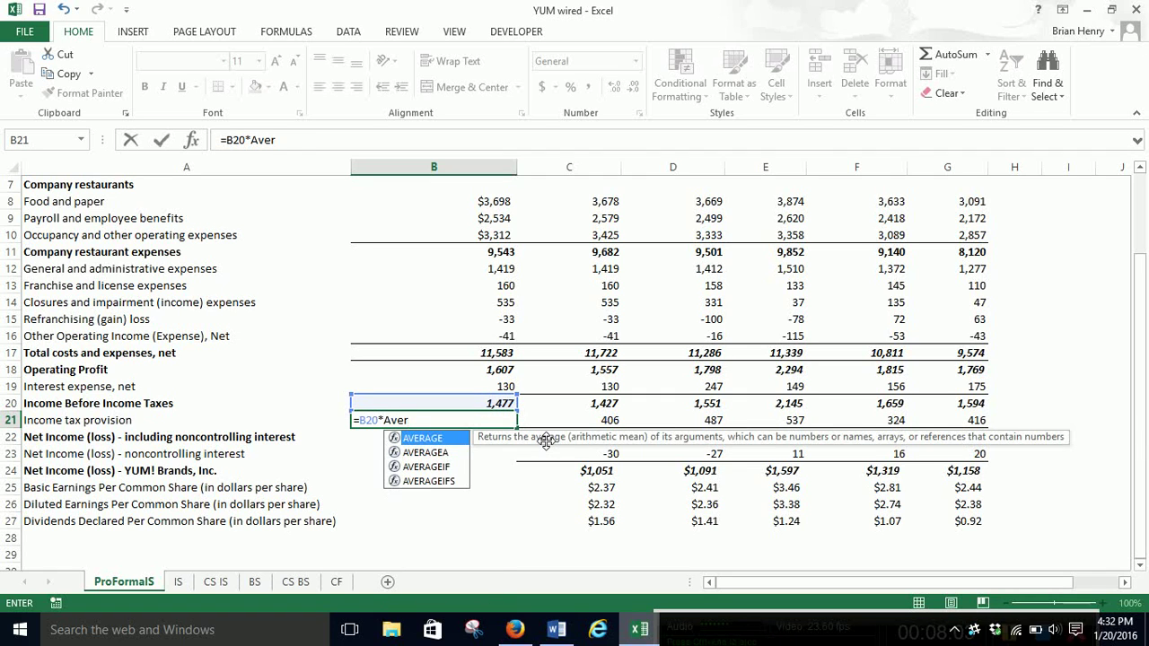
{"action": "key", "text": "Tab"}
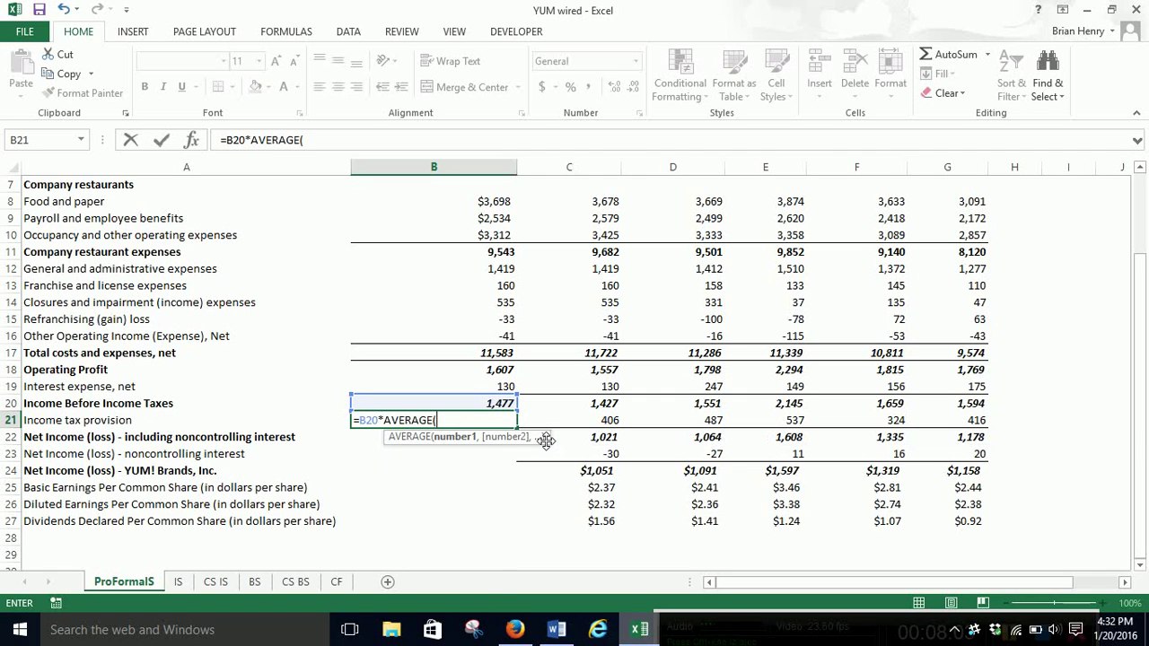
{"action": "left_click", "coordinate": [599, 422]}
{"action": "type", "text": "/"}
{"action": "left_click", "coordinate": [607, 404]}
{"action": "type", "text": ","}
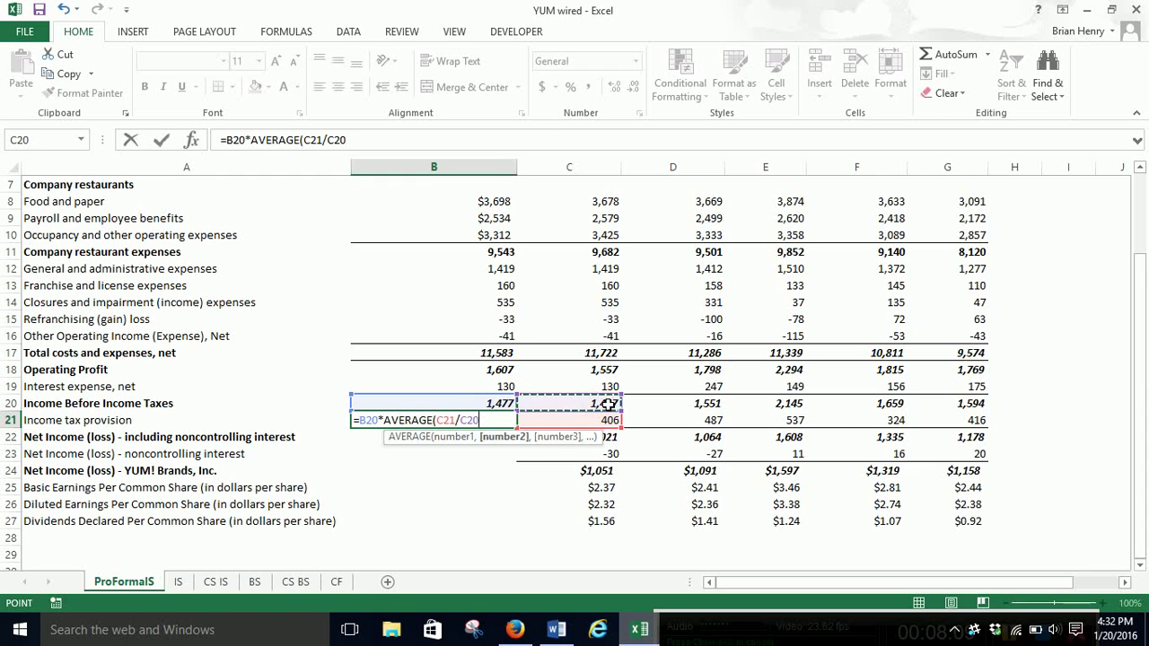
{"action": "left_click", "coordinate": [710, 424]}
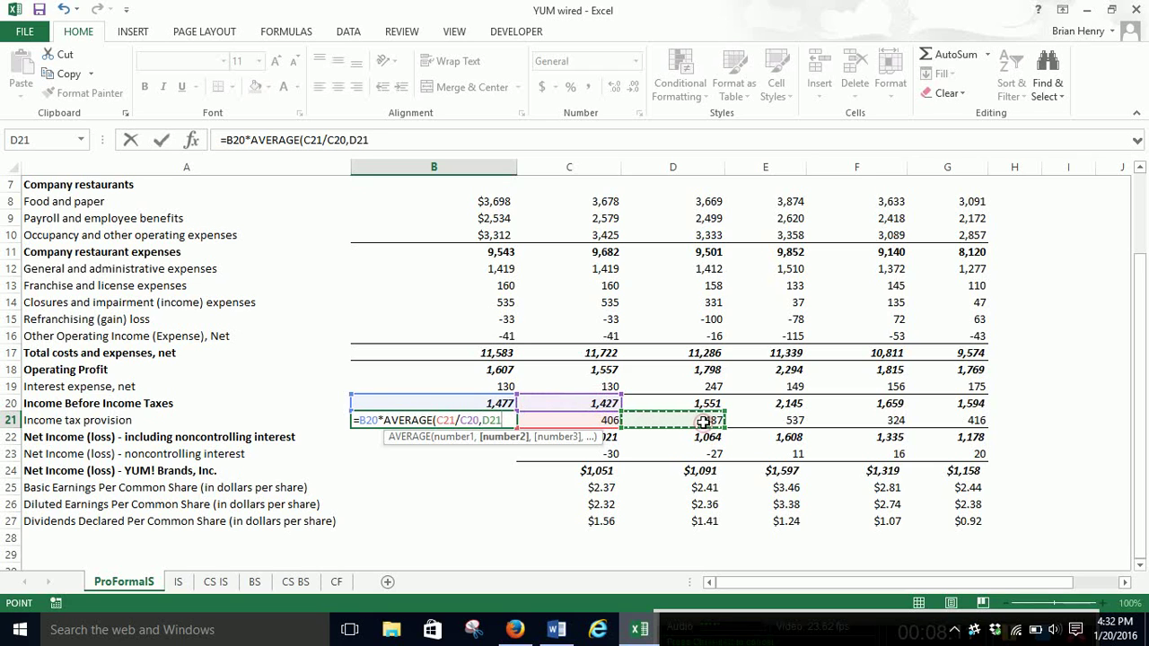
{"action": "type", "text": "/"}
{"action": "left_click", "coordinate": [708, 405]}
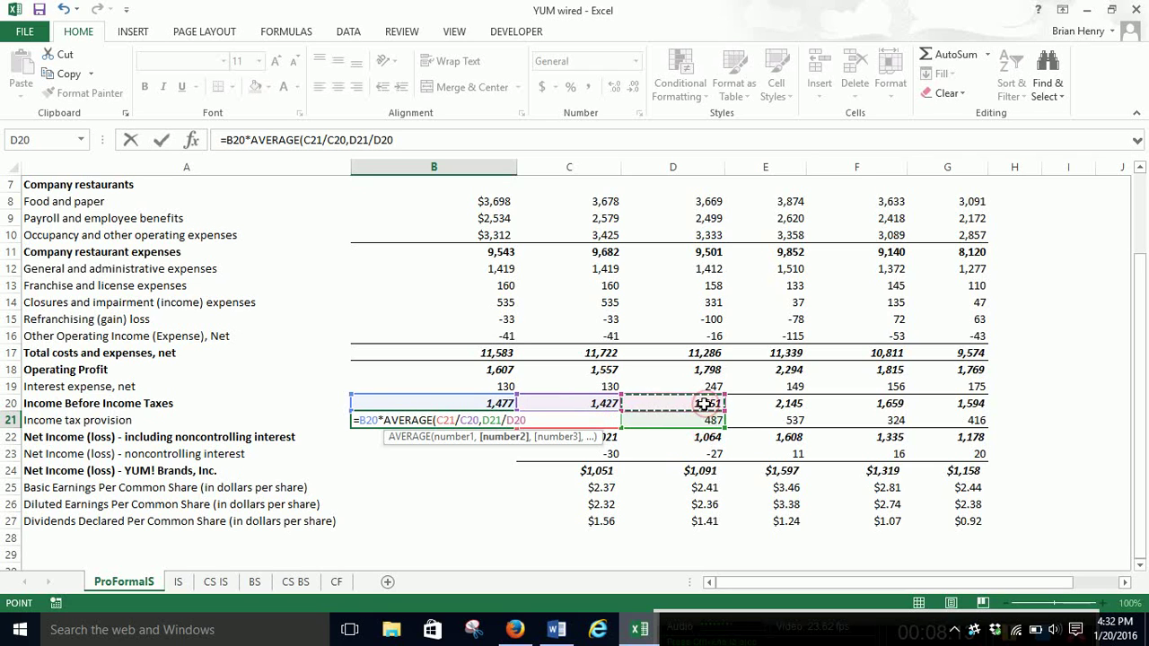
{"action": "type", "text": ","}
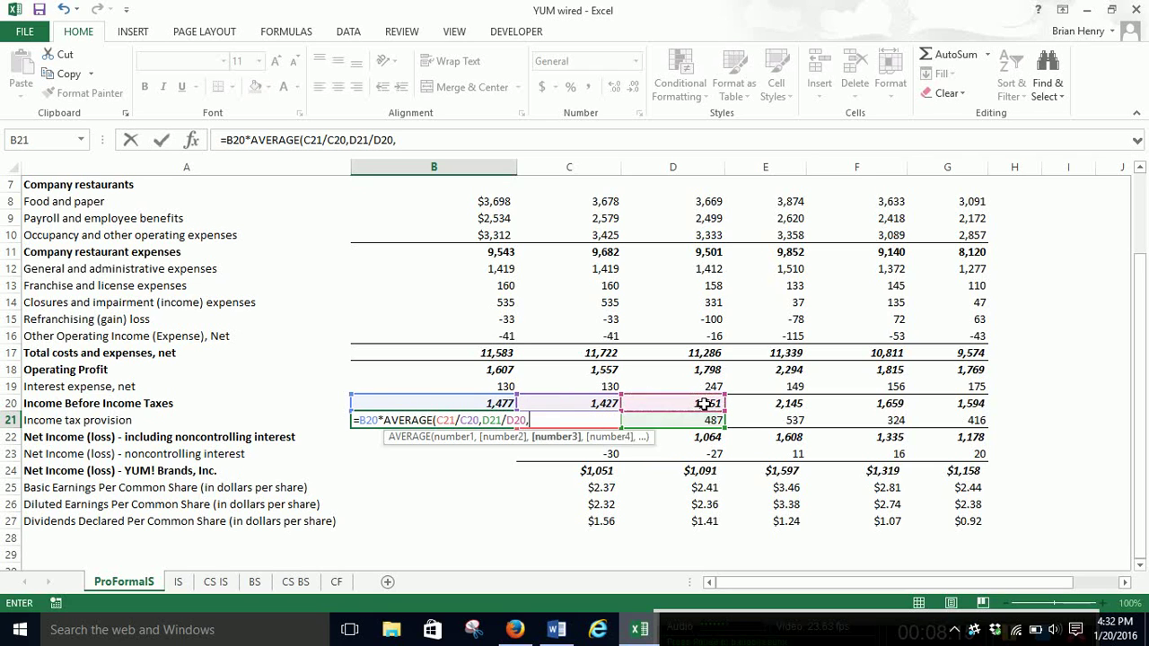
{"action": "left_click", "coordinate": [789, 420]}
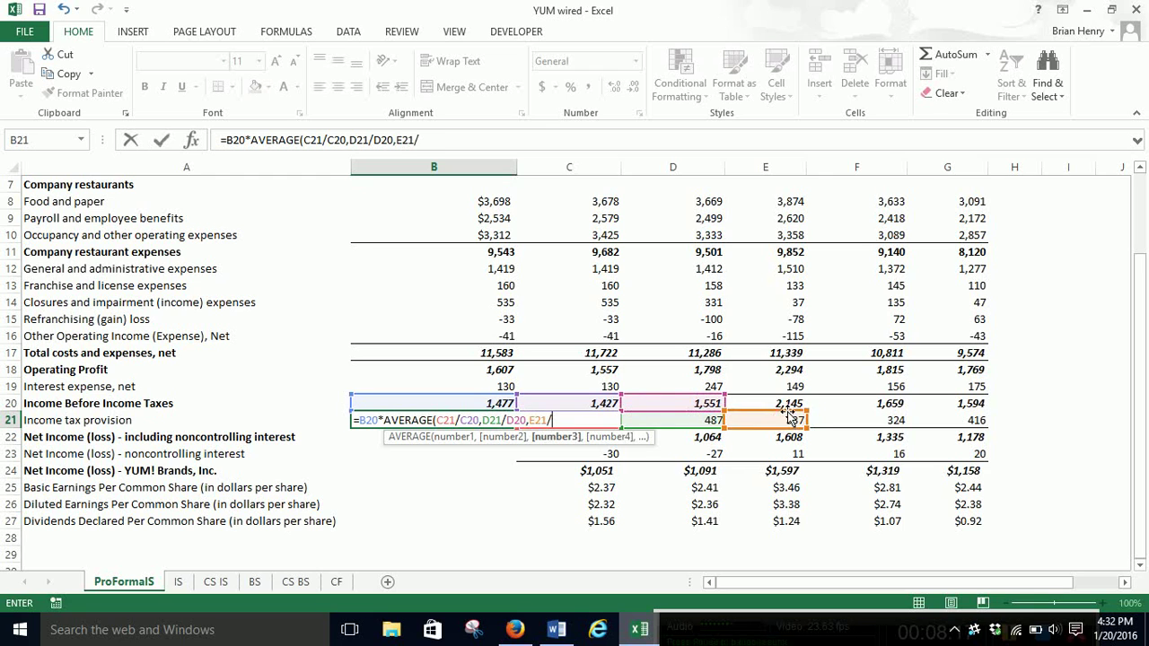
{"action": "type", "text": "/"}
{"action": "left_click", "coordinate": [786, 406]}
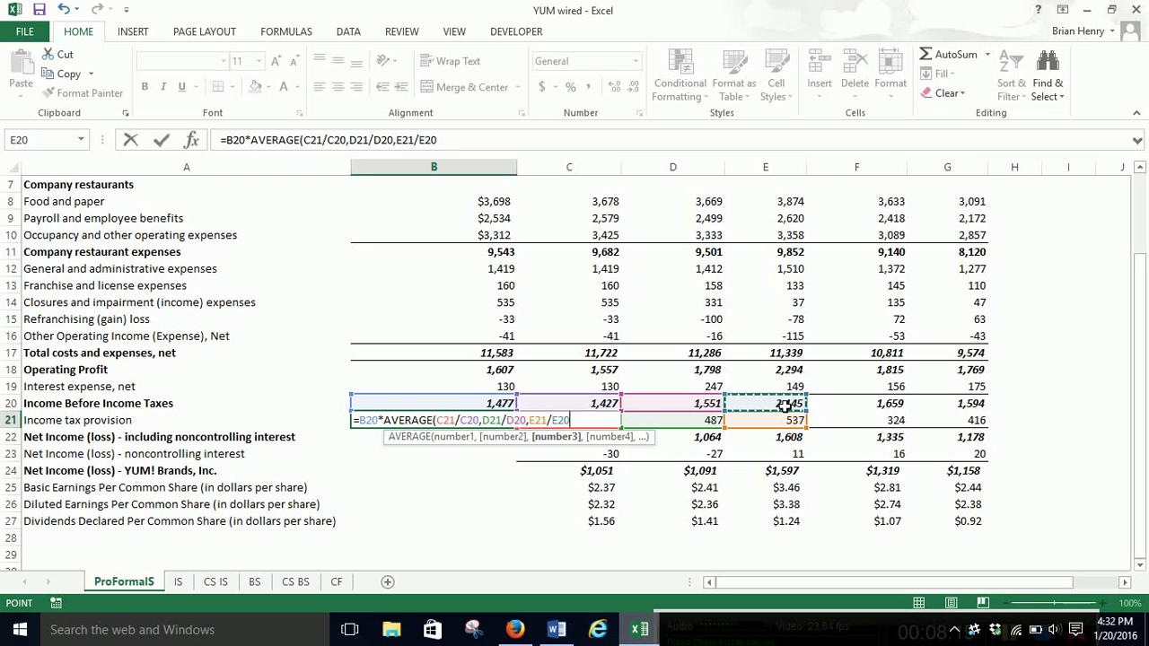
{"action": "type", "text": ","}
{"action": "left_click", "coordinate": [850, 422]}
{"action": "type", "text": "/"}
{"action": "left_click", "coordinate": [859, 405]}
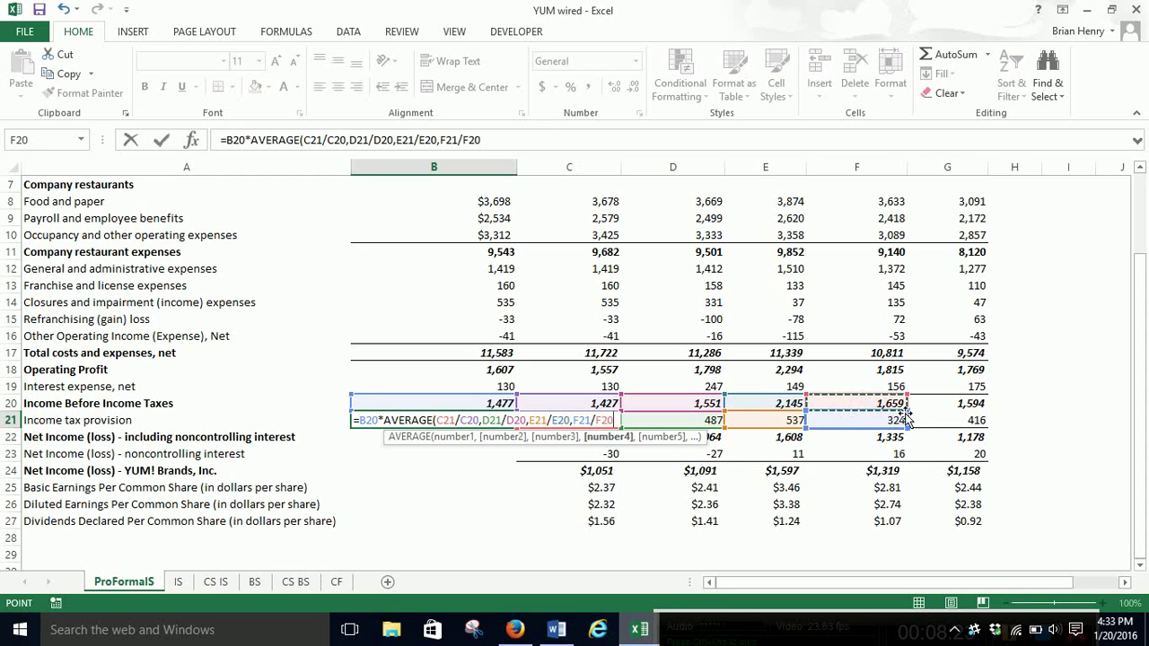
{"action": "type", "text": ","}
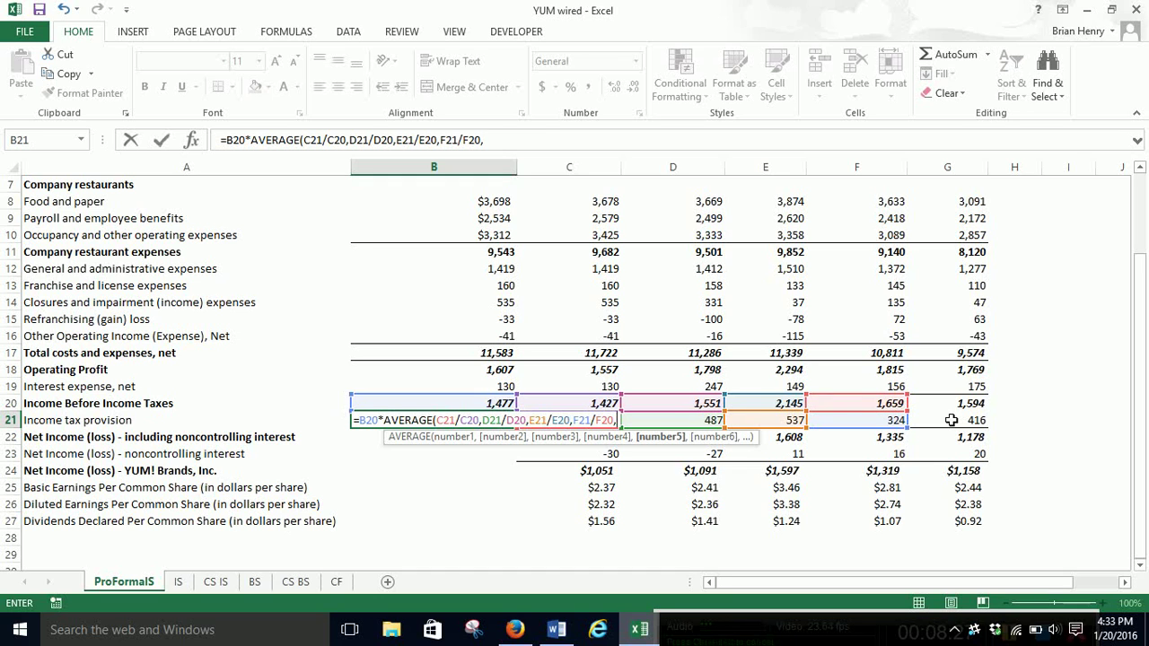
{"action": "left_click", "coordinate": [951, 421]}
{"action": "type", "text": "/"}
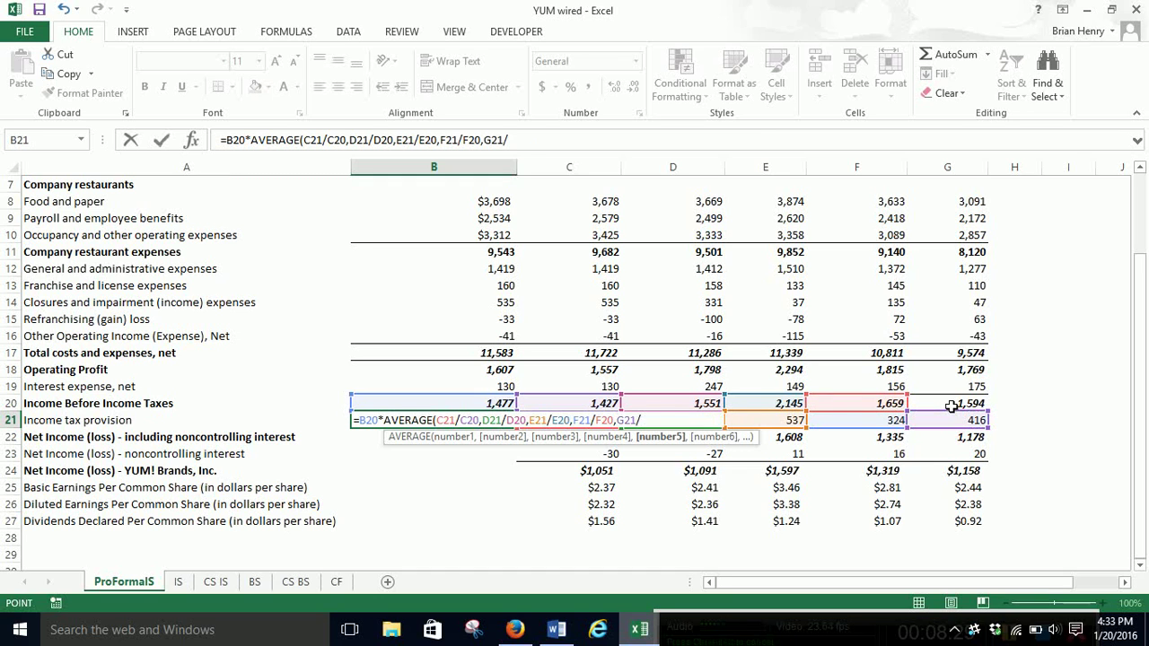
{"action": "left_click", "coordinate": [952, 405]}
{"action": "key", "text": "Return"}
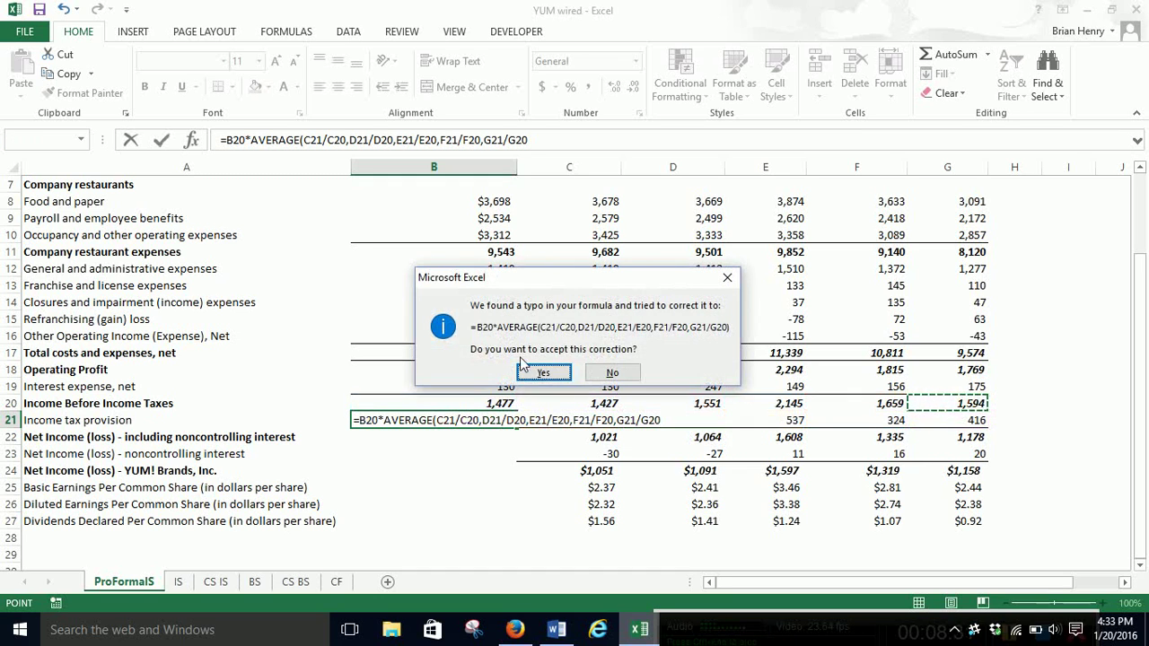
{"action": "left_click", "coordinate": [544, 372]}
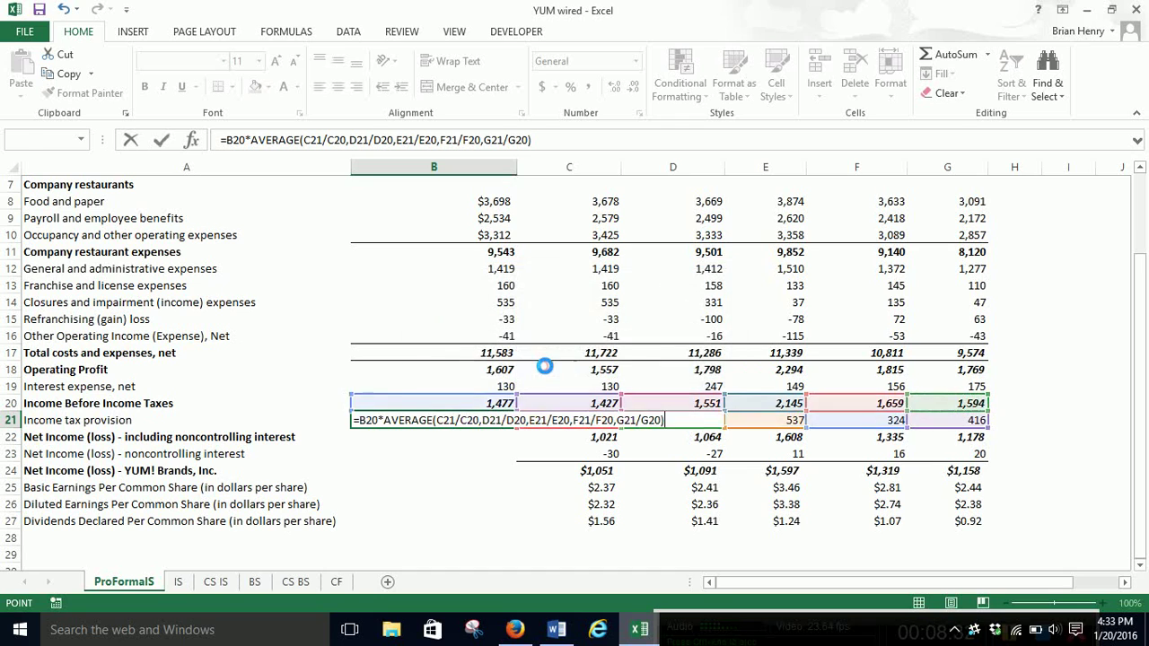
Reduce the 2015 Pro Forma income tax provision in B21 to zero decimal places
{"action": "left_click", "coordinate": [503, 420]}
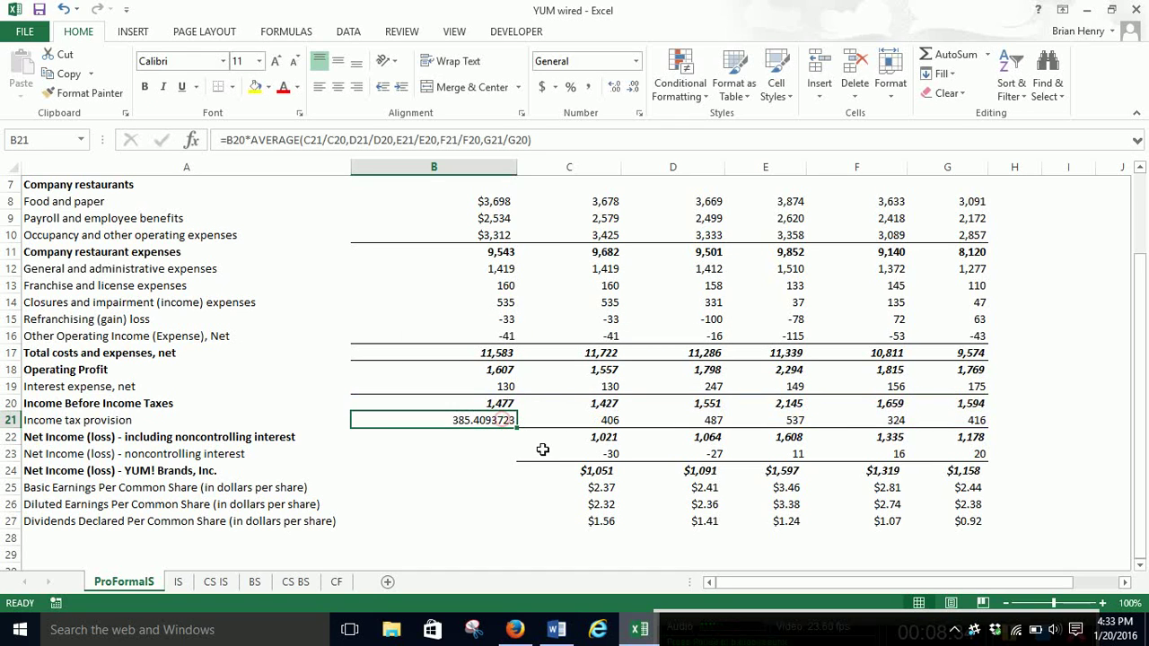
{"action": "left_click", "coordinate": [633, 87]}
{"action": "left_click", "coordinate": [633, 87]}
{"action": "left_click", "coordinate": [633, 87]}
{"action": "left_click", "coordinate": [633, 88]}
{"action": "left_click", "coordinate": [633, 87]}
{"action": "left_click", "coordinate": [633, 87]}
{"action": "left_click", "coordinate": [633, 87]}
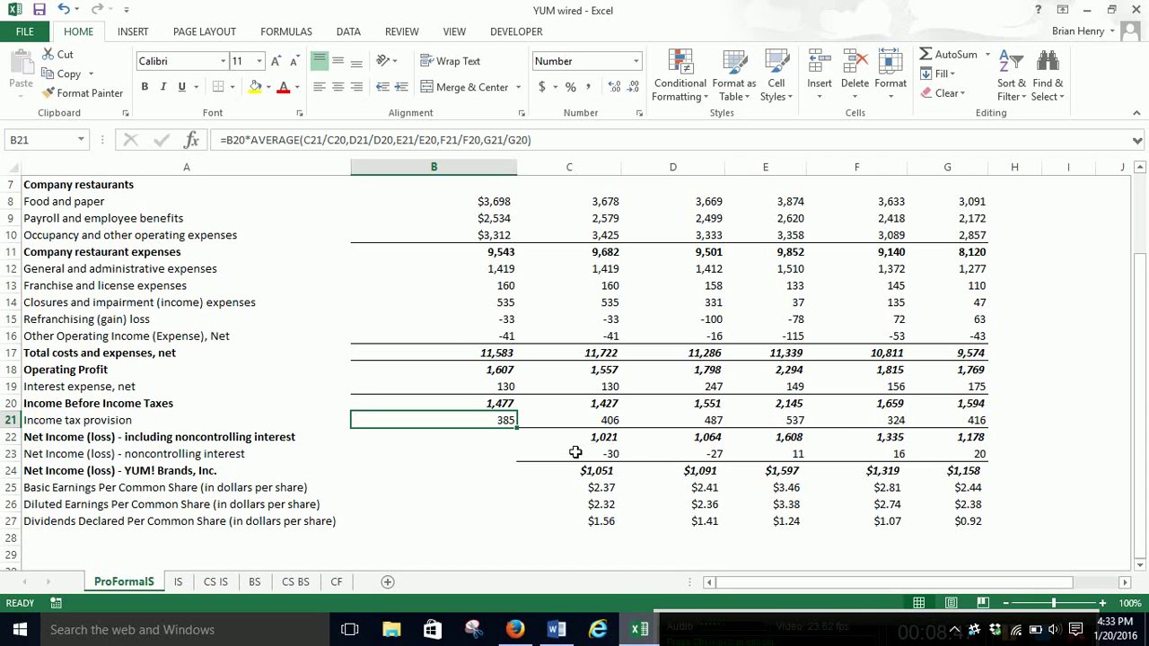
Copy the net income including noncontrolling interest formula from C22 to B22
{"action": "left_click", "coordinate": [495, 442]}
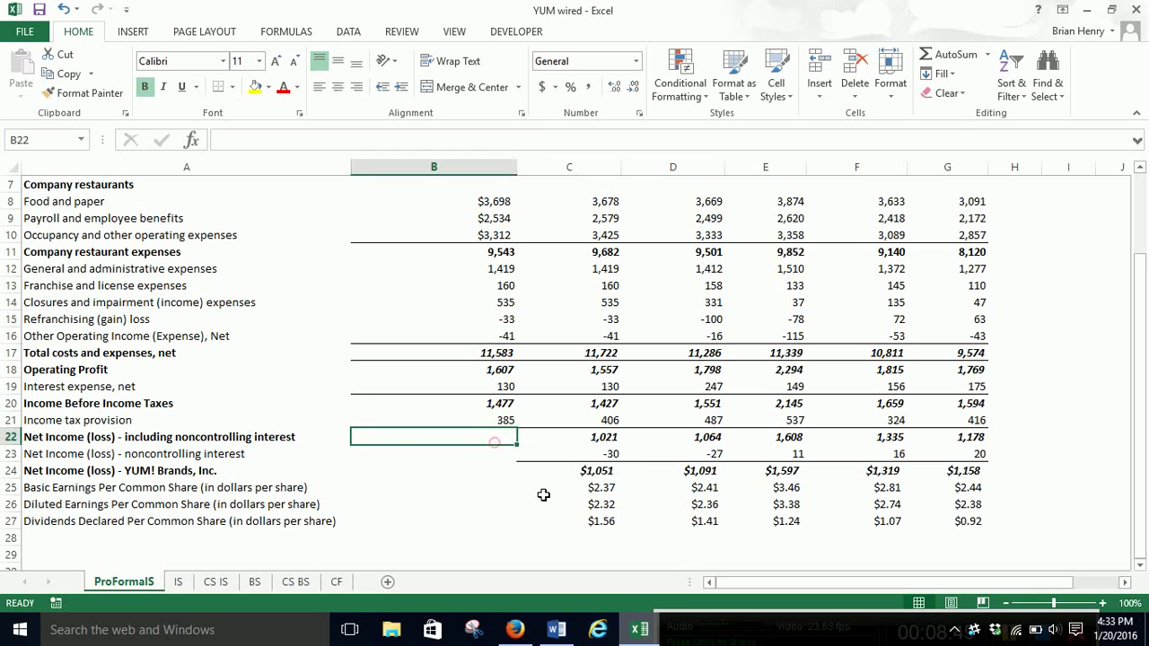
{"action": "left_click", "coordinate": [604, 438]}
{"action": "left_click_drag", "start_coordinate": [622, 447], "coordinate": [421, 437]}
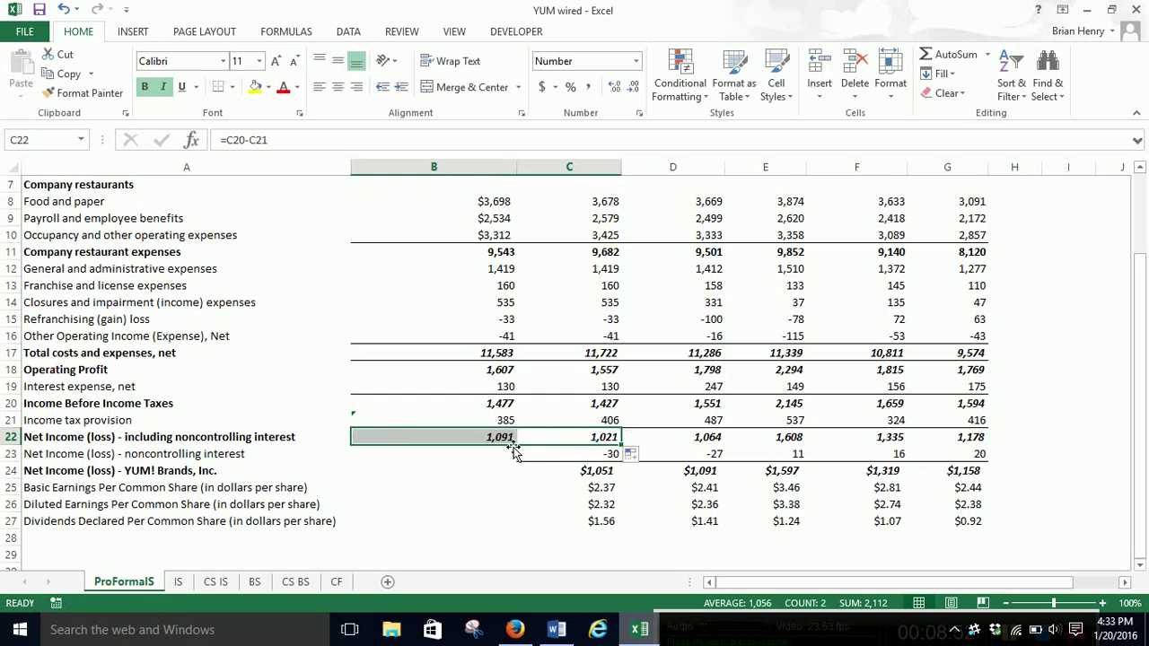
Set the noncontrolling interest in B23 to =C23 and copy the YUM! Brands net income formula from C24 to B24
{"action": "left_click", "coordinate": [499, 453]}
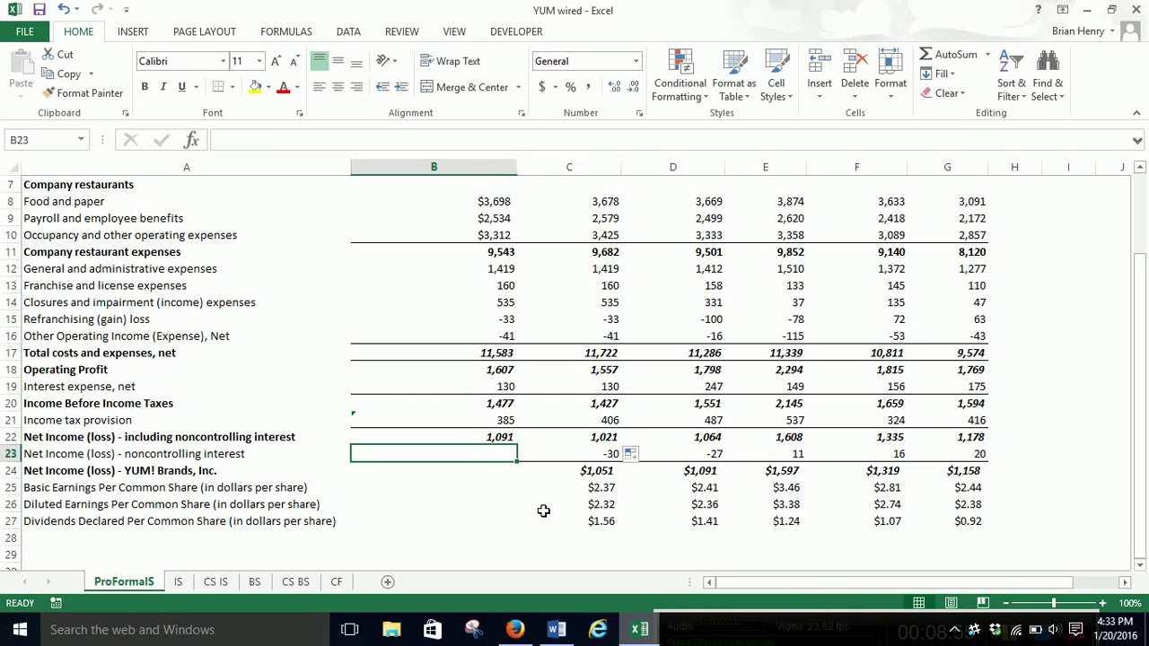
{"action": "type", "text": "="}
{"action": "key", "text": "Right"}
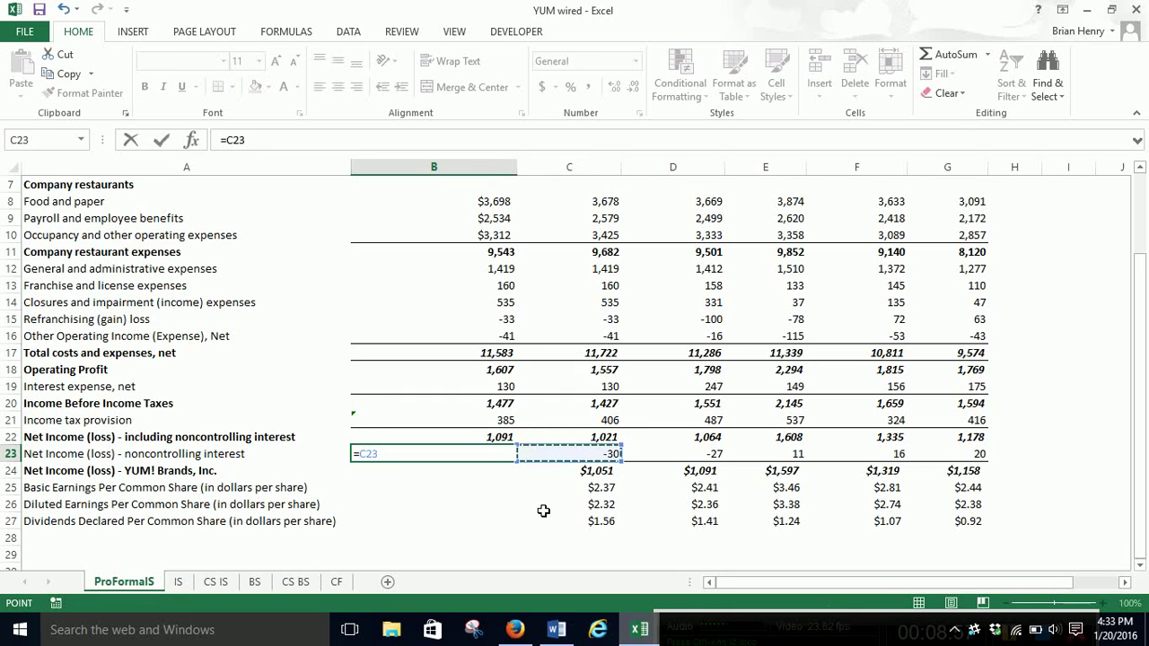
{"action": "key", "text": "Return"}
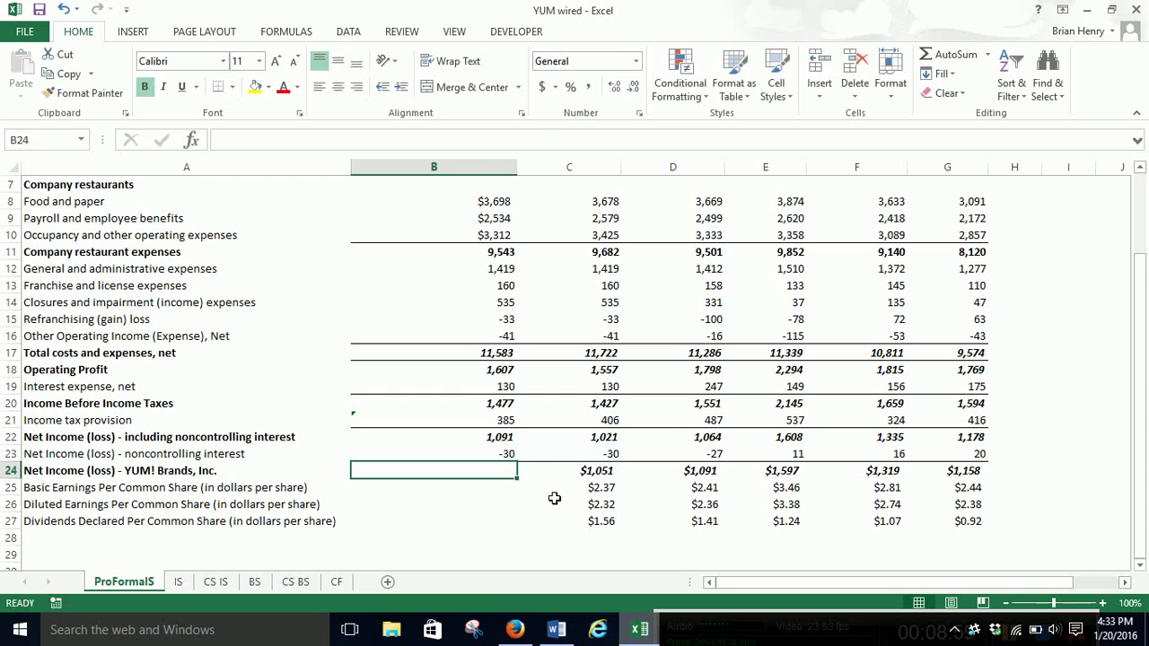
{"action": "left_click", "coordinate": [572, 472]}
{"action": "left_click_drag", "start_coordinate": [620, 478], "coordinate": [423, 469]}
{"action": "left_click", "coordinate": [161, 486]}
{"action": "left_click", "coordinate": [158, 505]}
{"action": "left_click", "coordinate": [158, 522]}
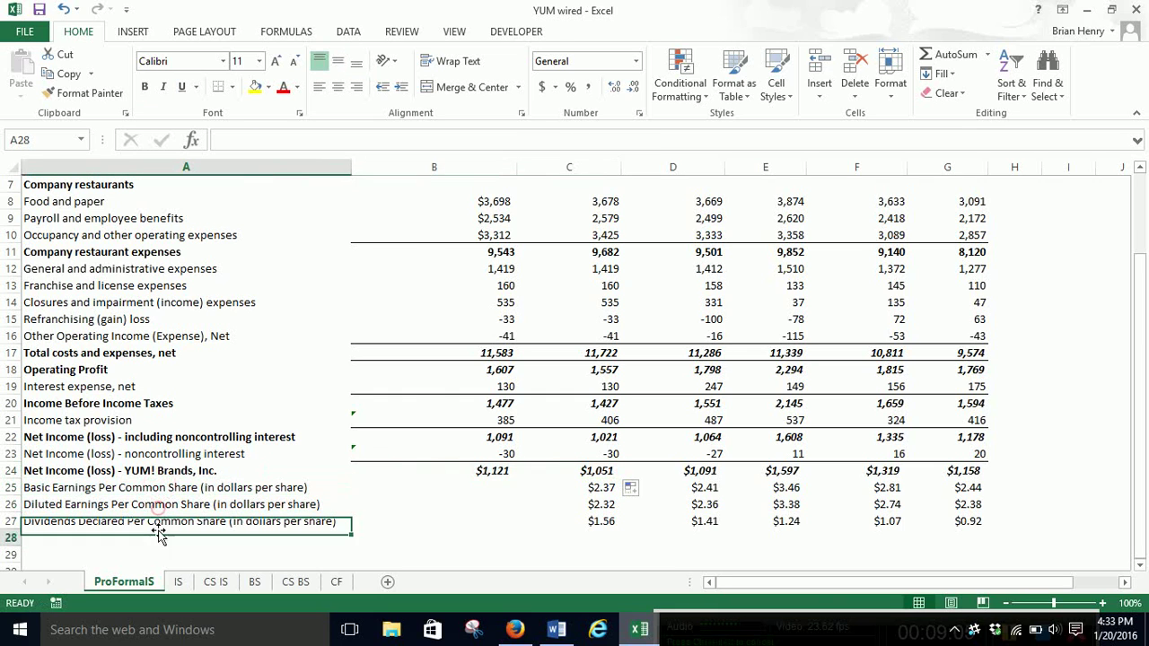
{"action": "left_click", "coordinate": [158, 537]}
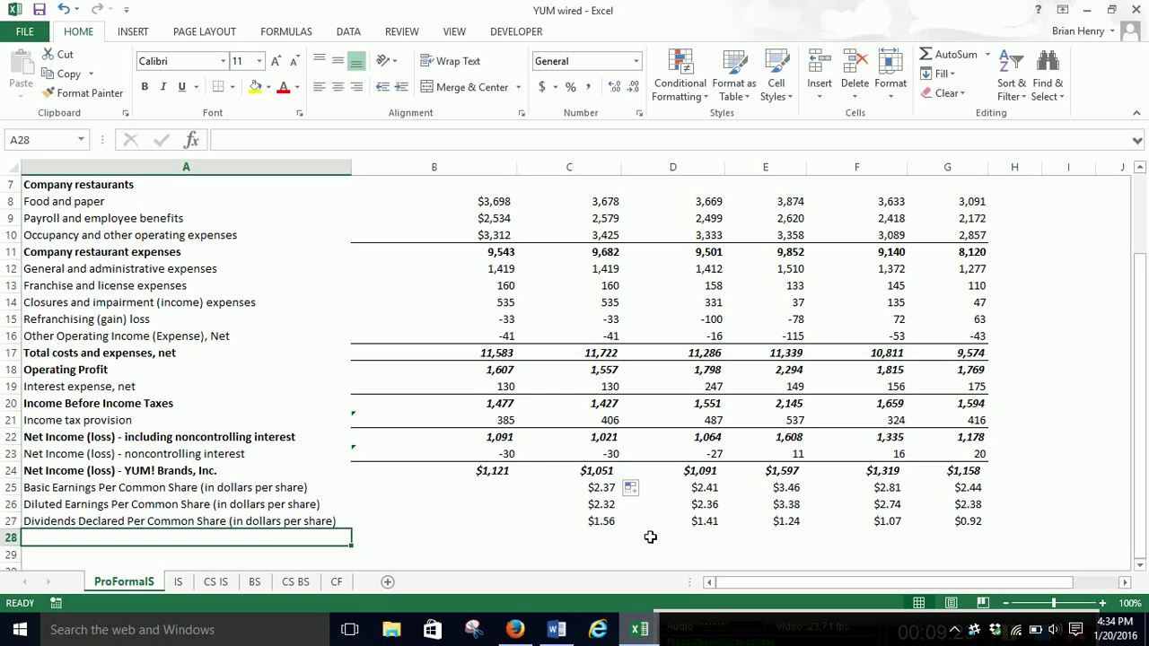
{"action": "scroll", "coordinate": [632, 459], "scroll_direction": "up", "scroll_amount": 2}
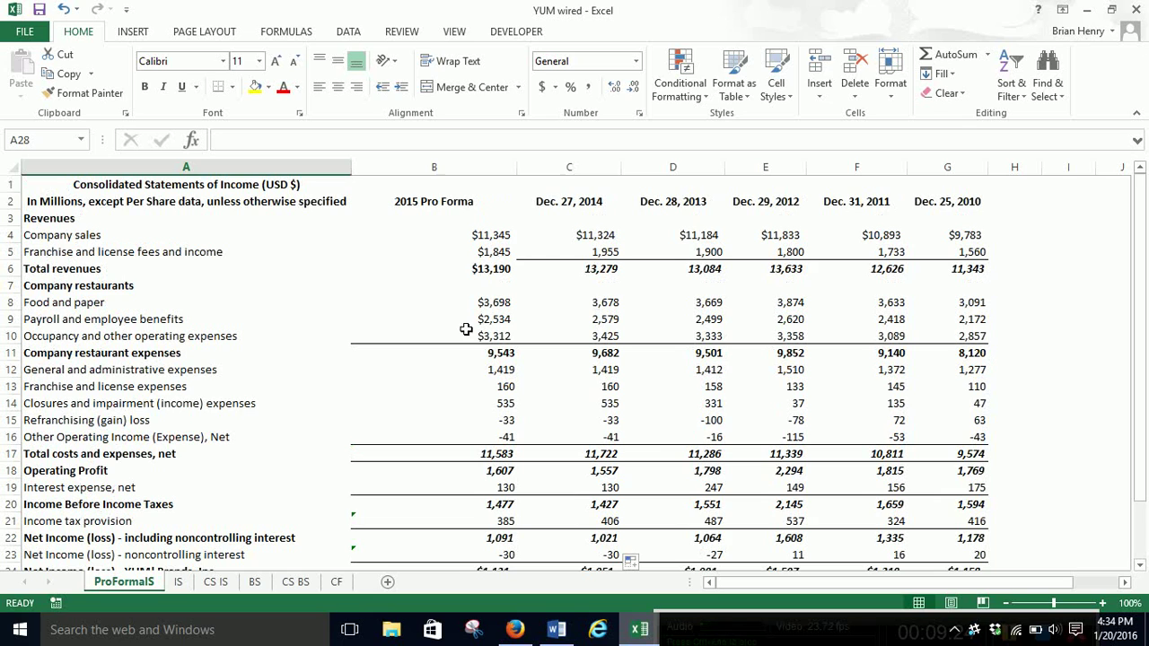